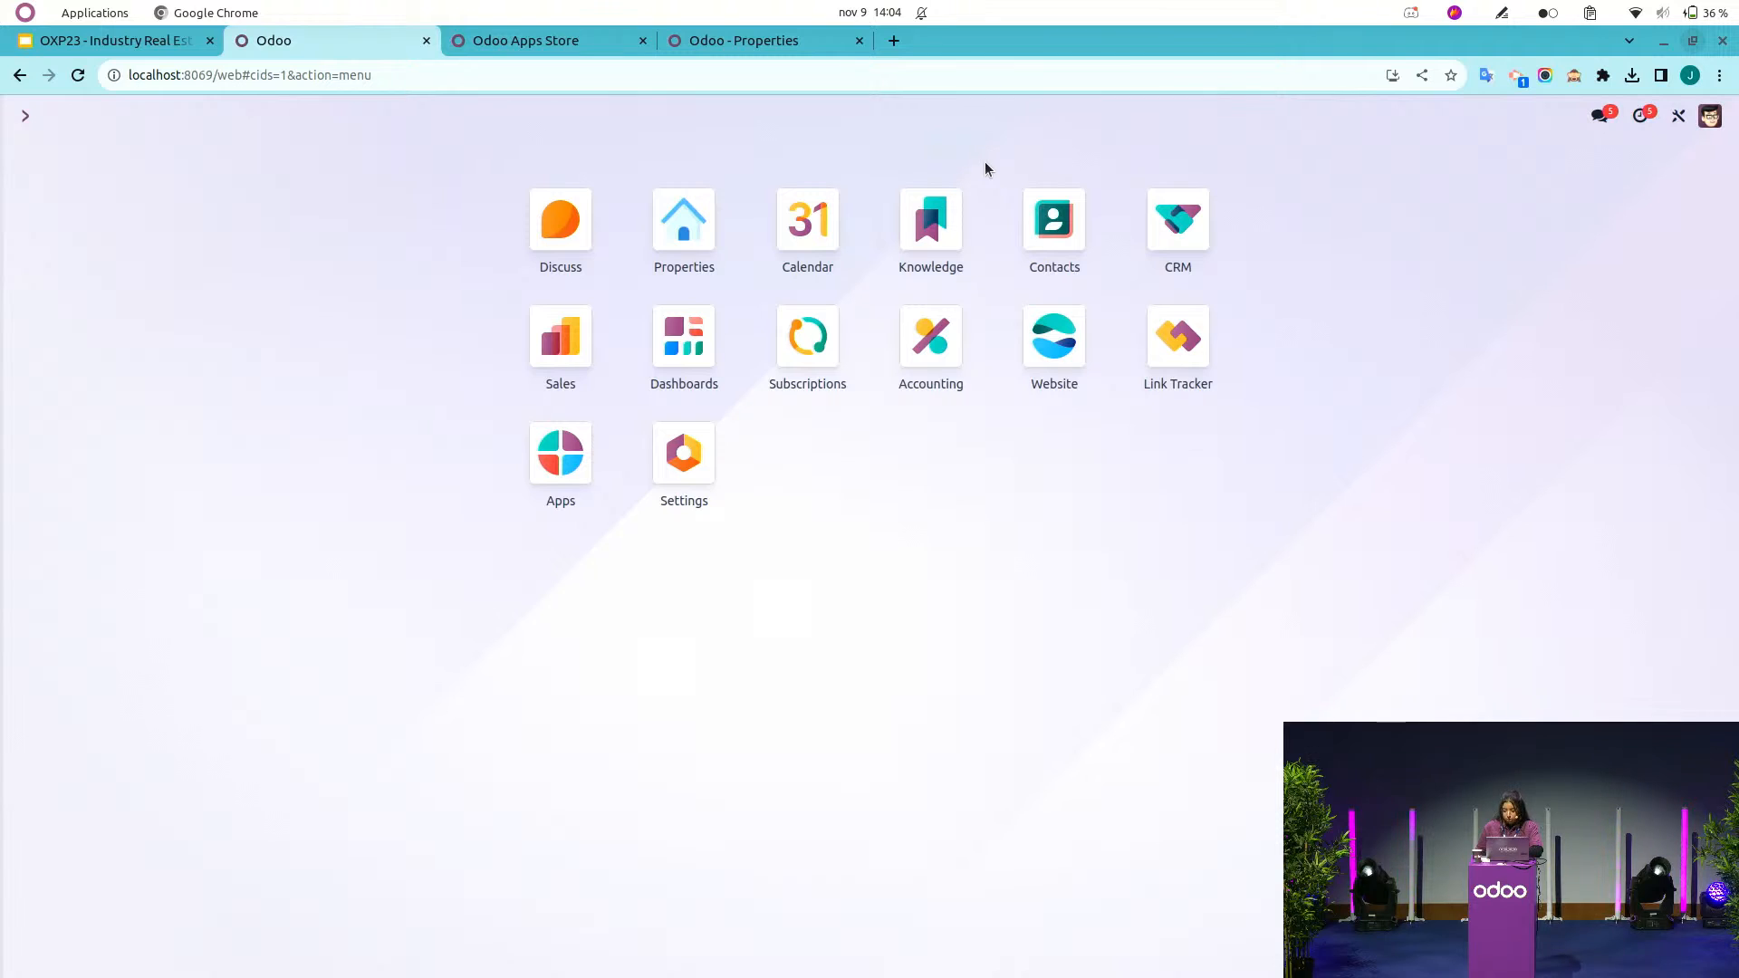
Open the Real Estate rental agency article in Knowledge and read through its business flows.
click(904, 237)
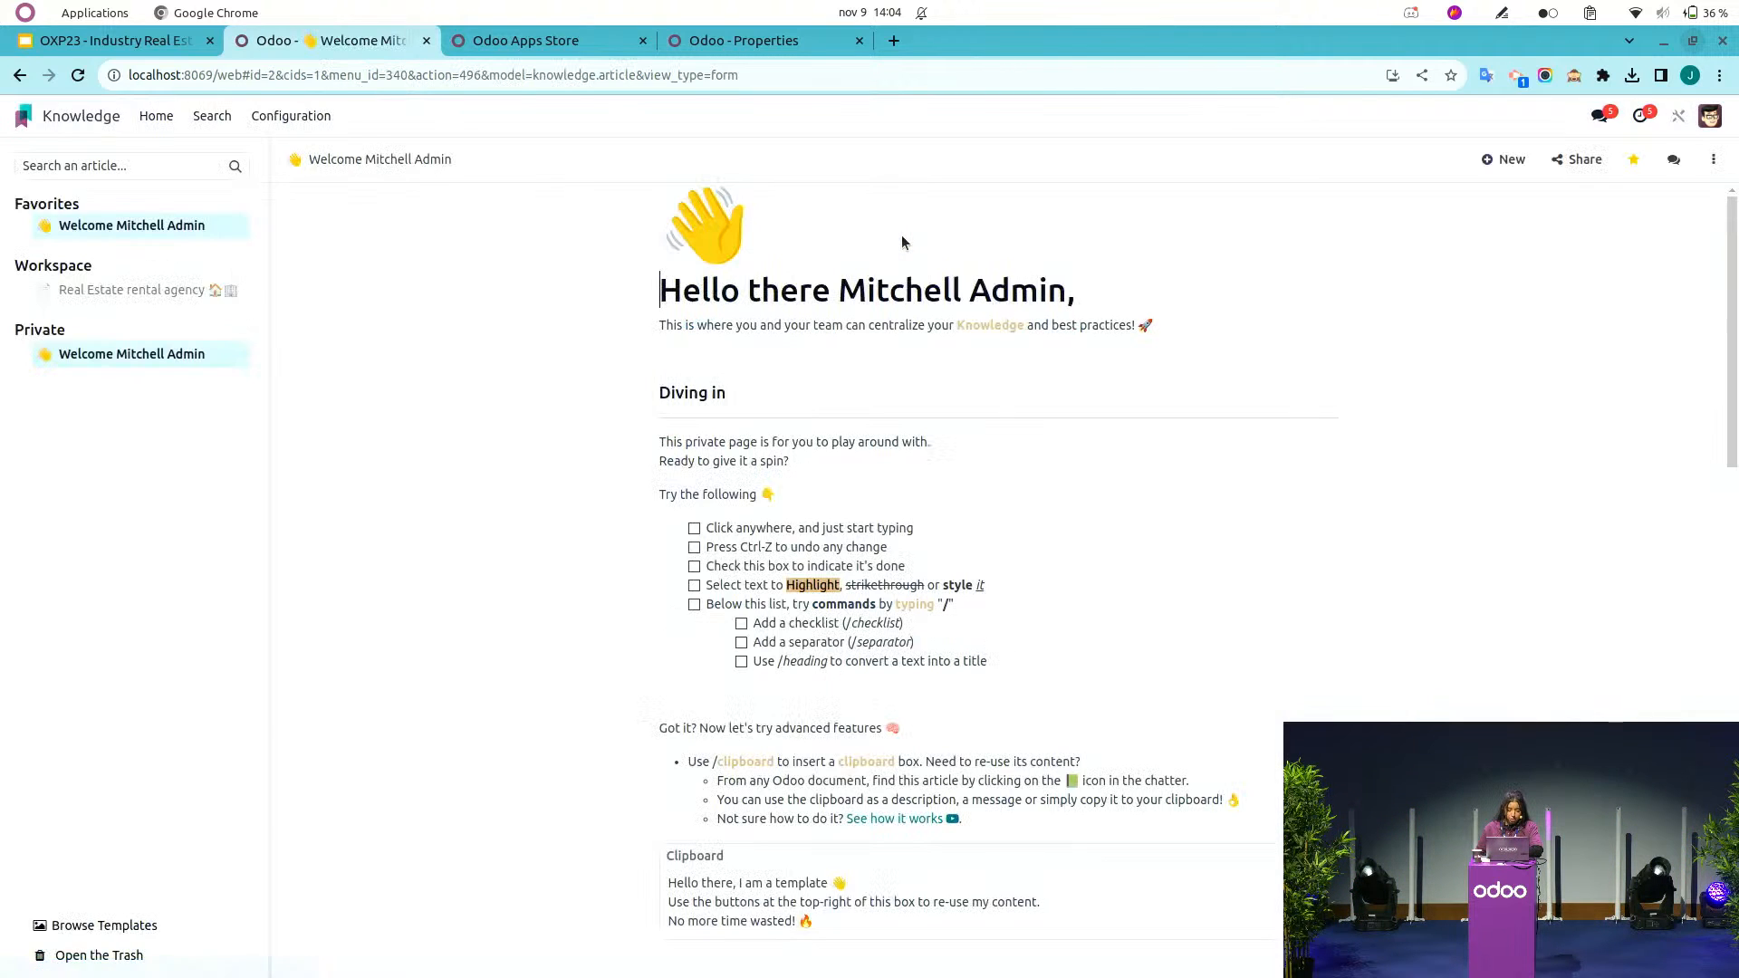
click(125, 290)
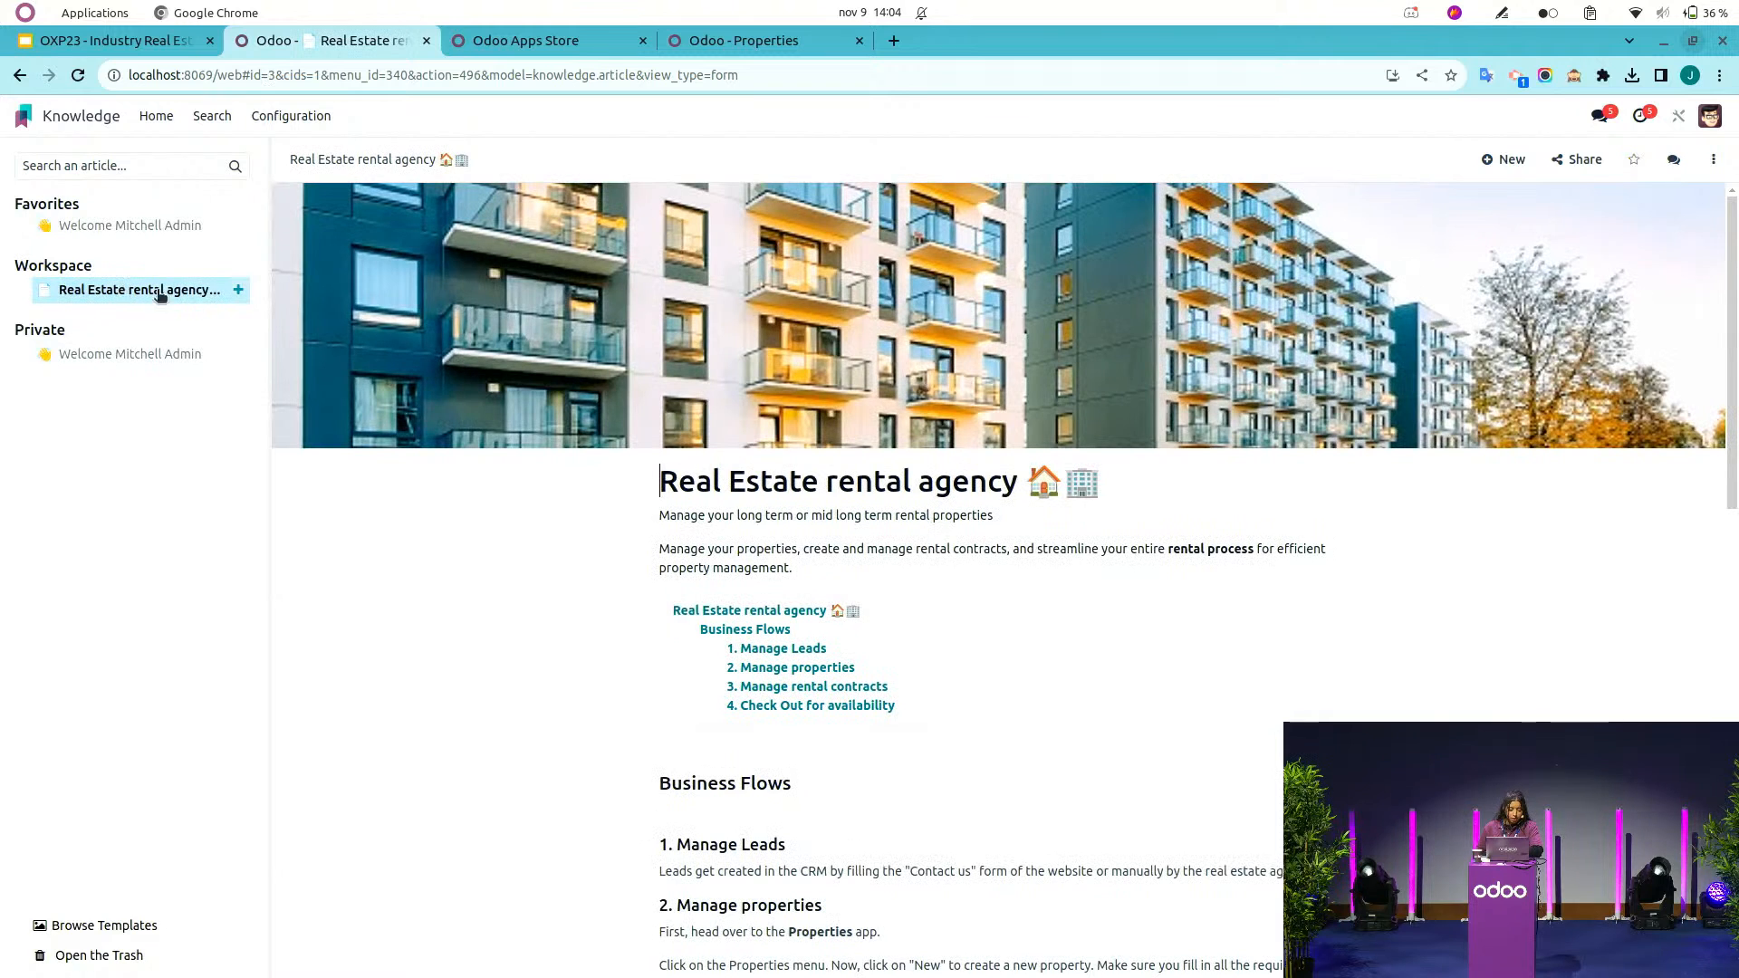
scroll(671, 573, down, 4)
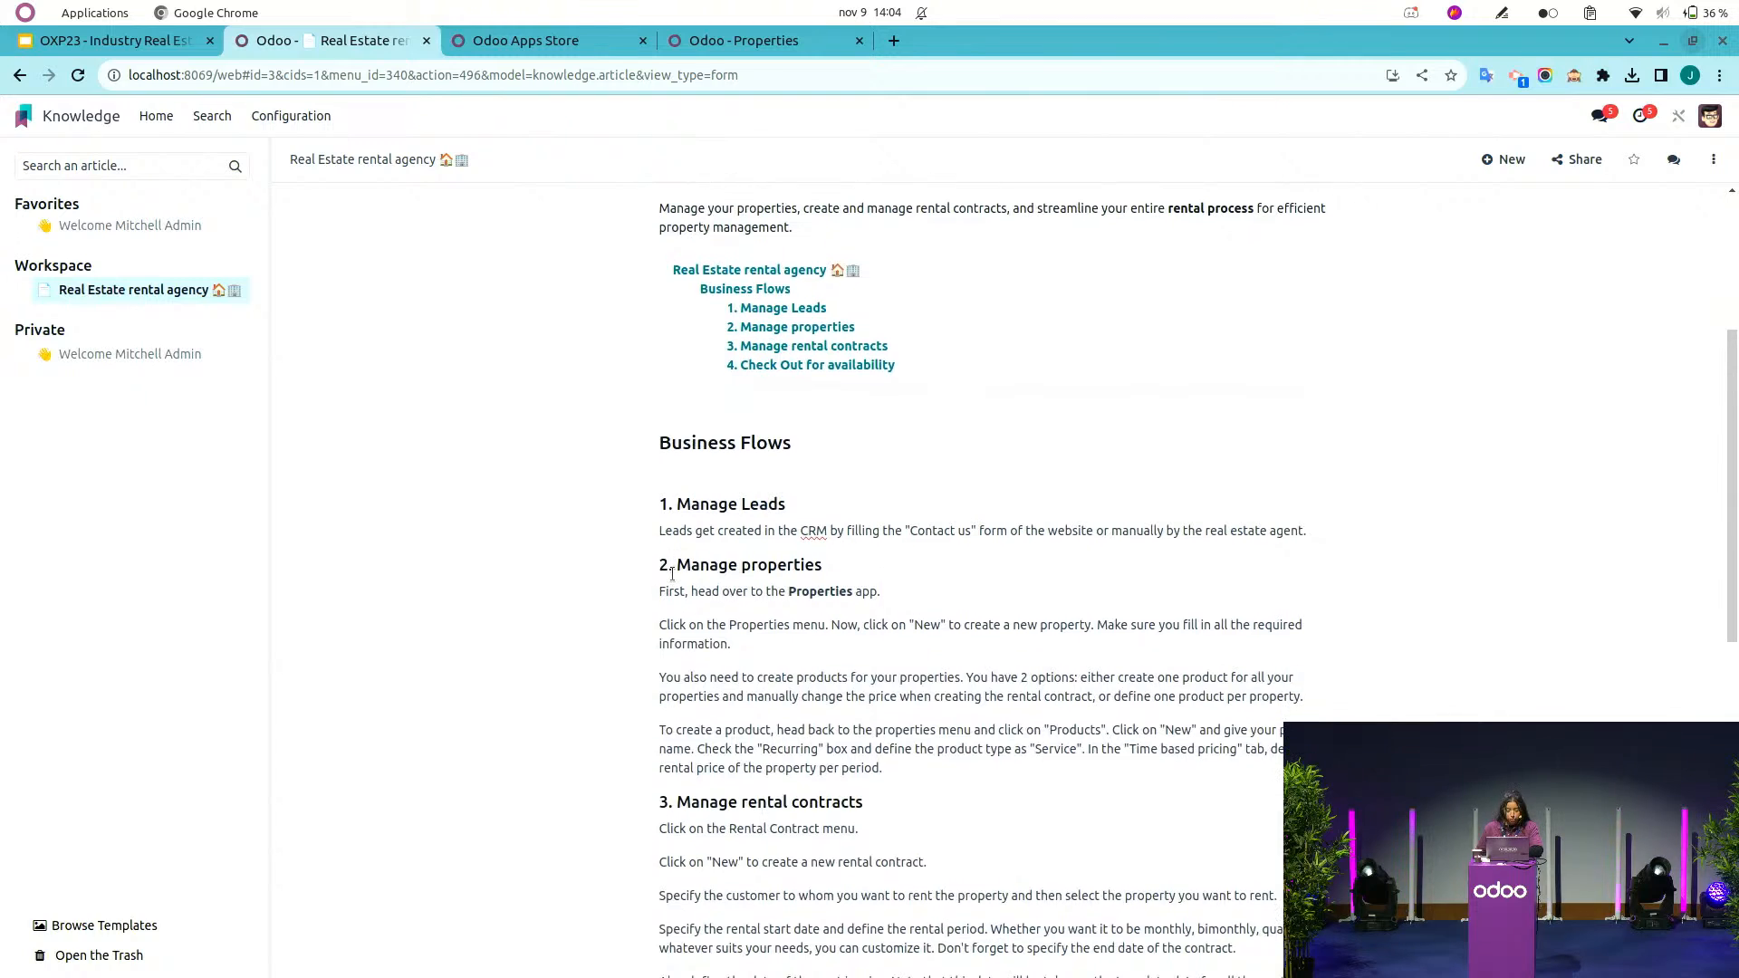
scroll(672, 573, up, 4)
scroll(672, 573, down, 5)
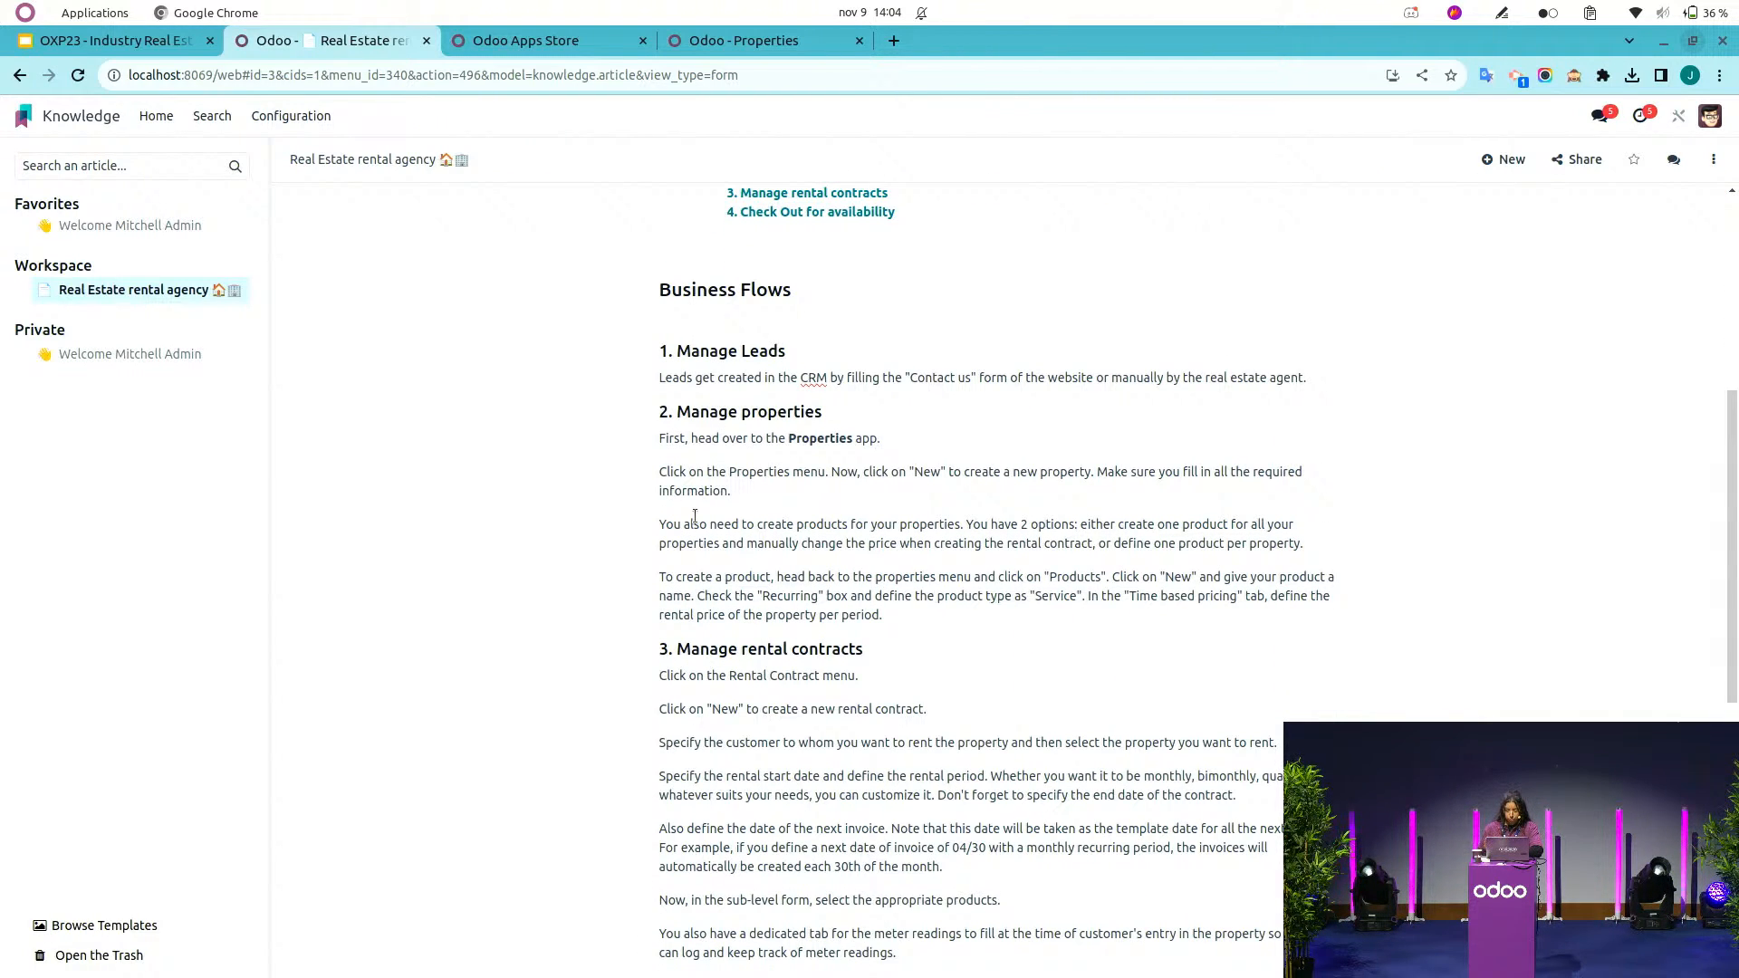
scroll(694, 515, up, 5)
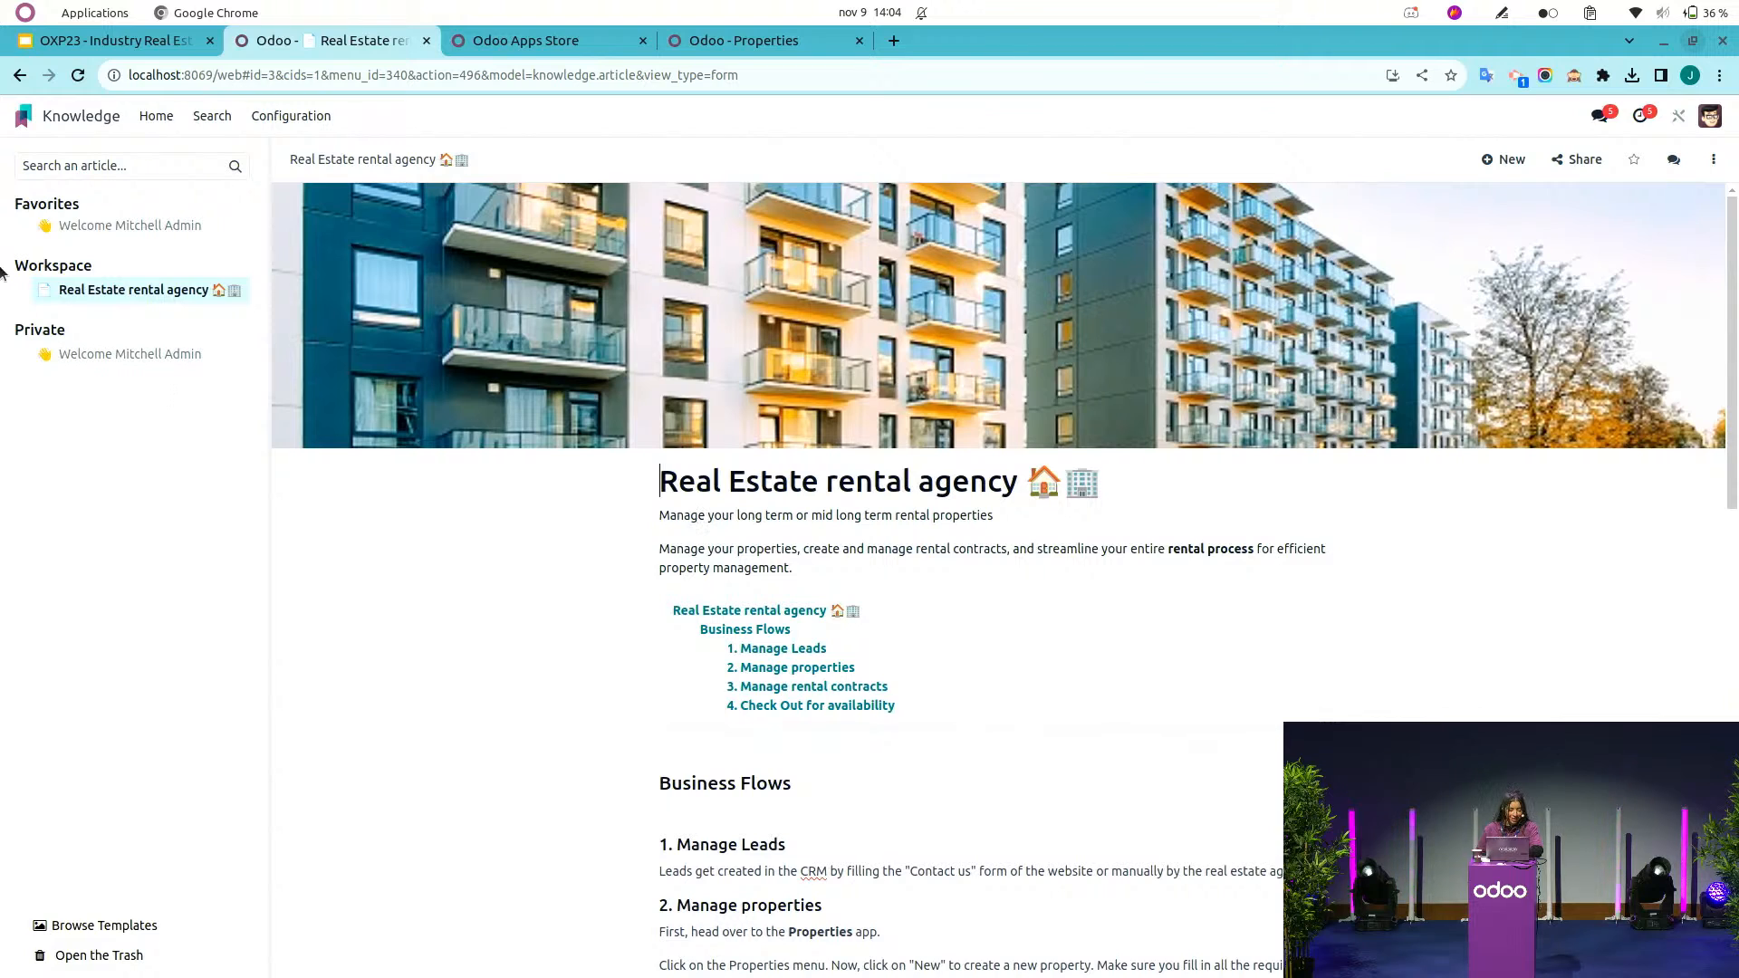
Open the Properties list in the Properties app and open the Apartment 26 property.
click(20, 119)
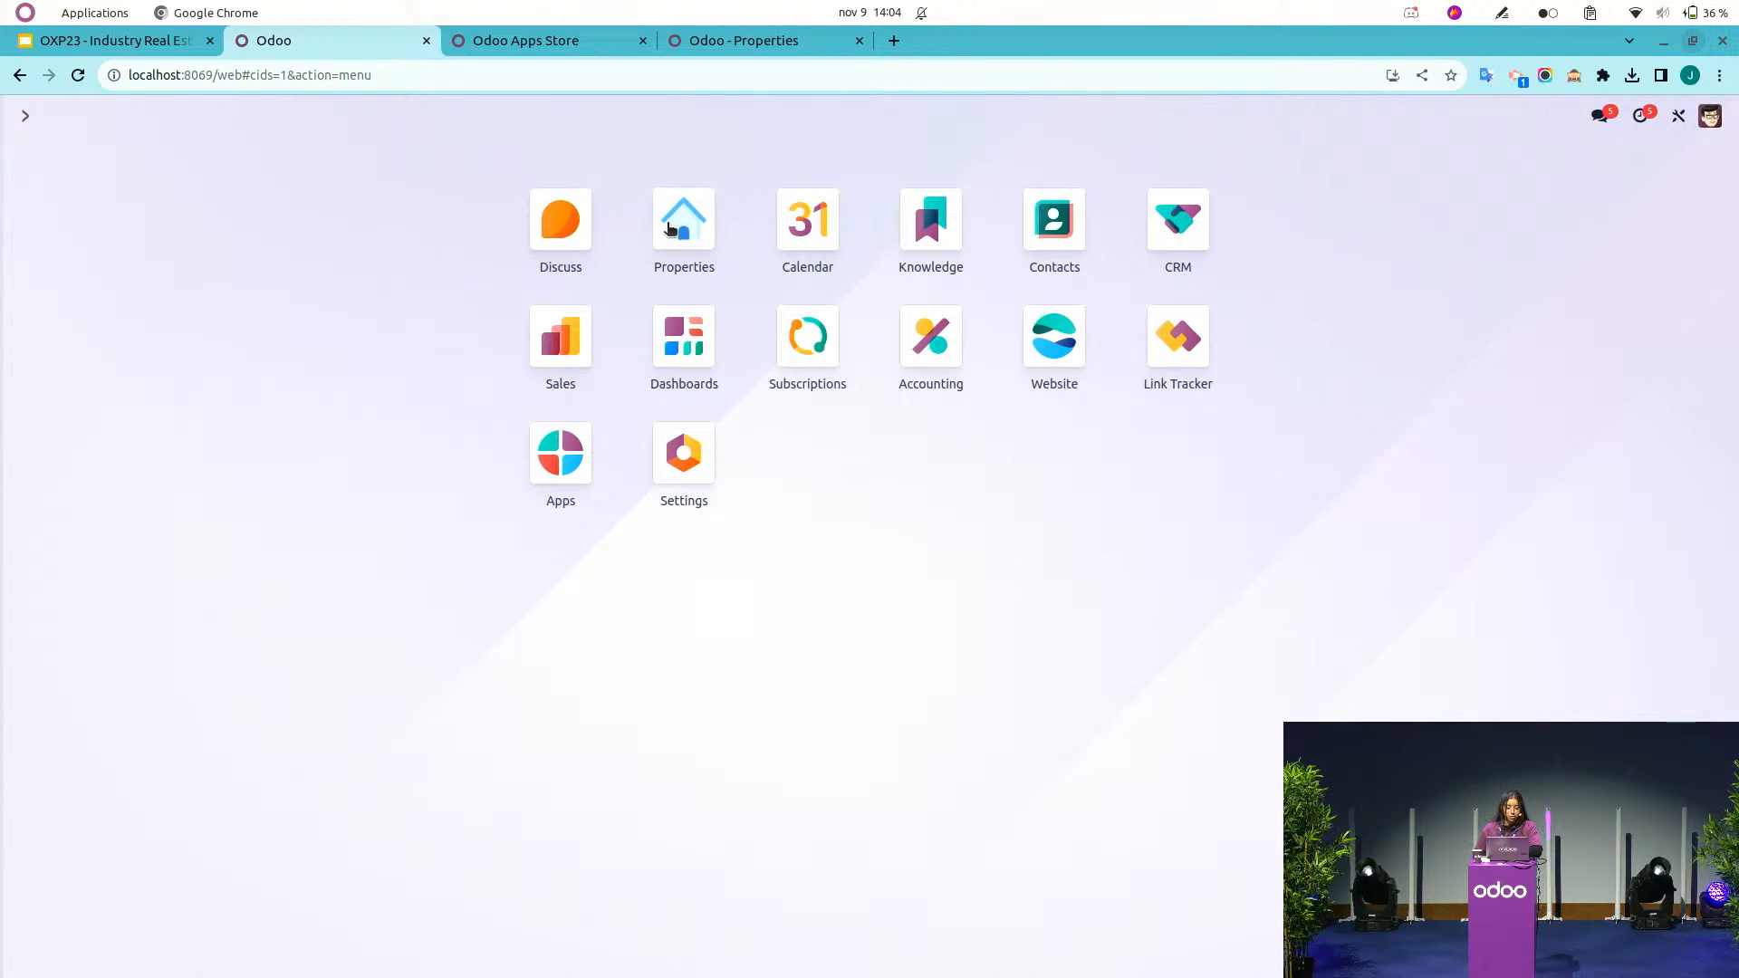
click(684, 222)
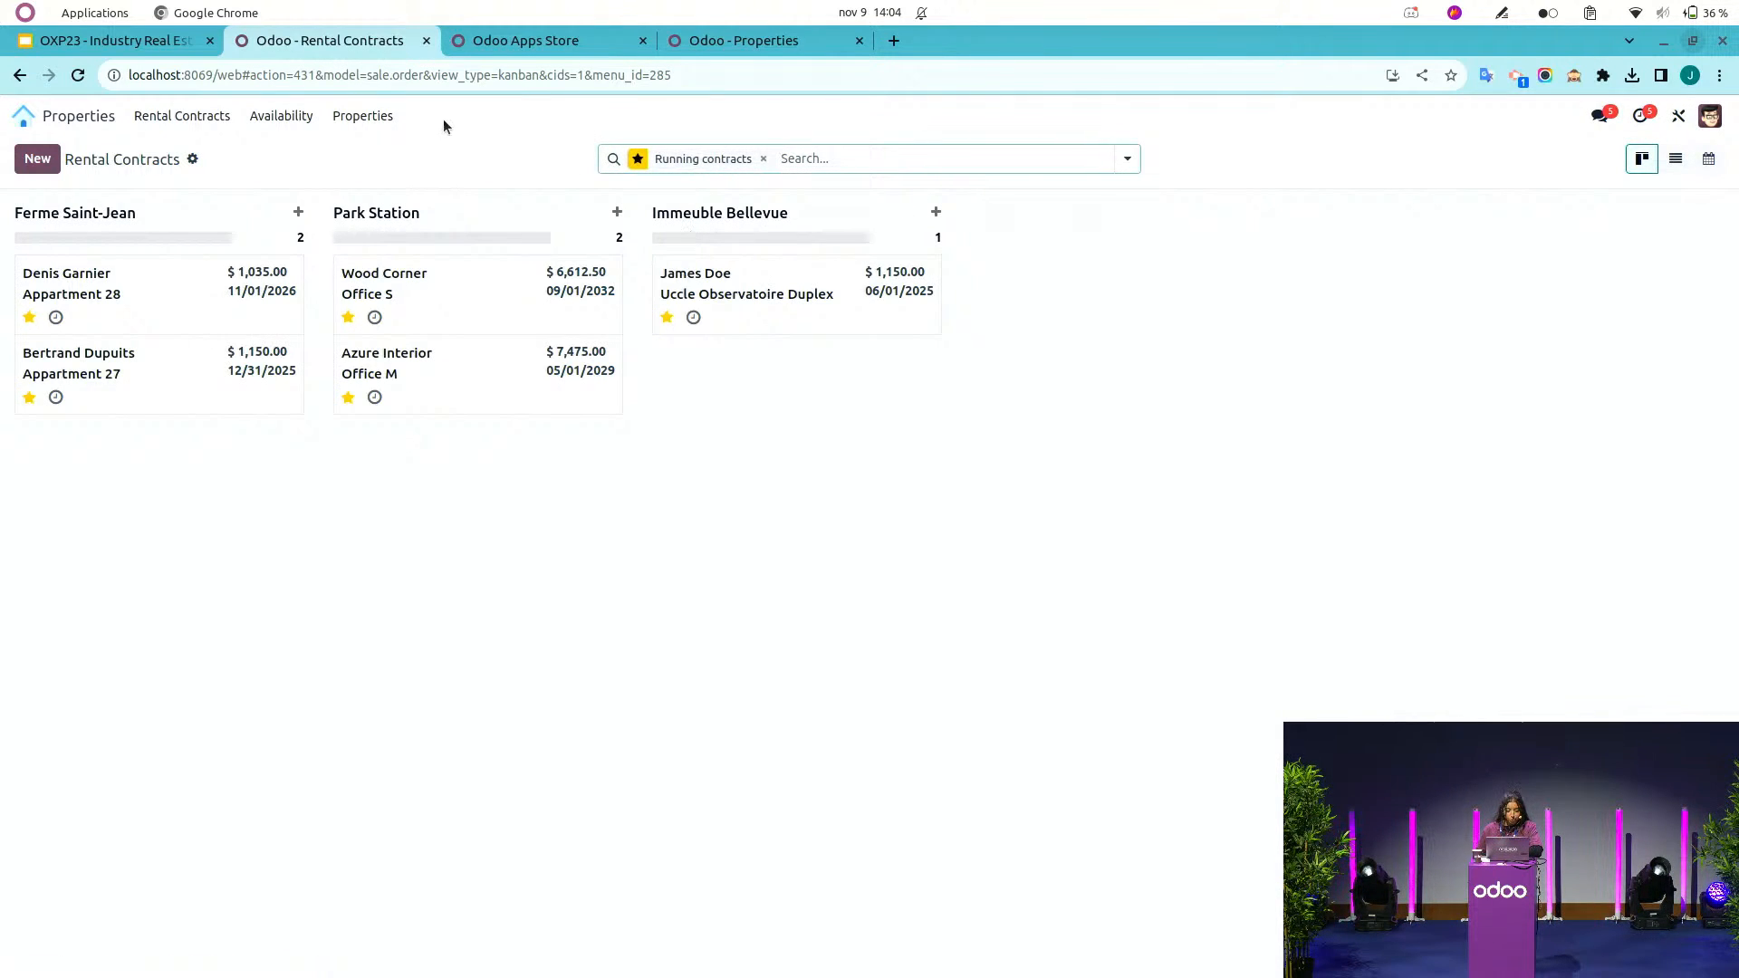
click(353, 113)
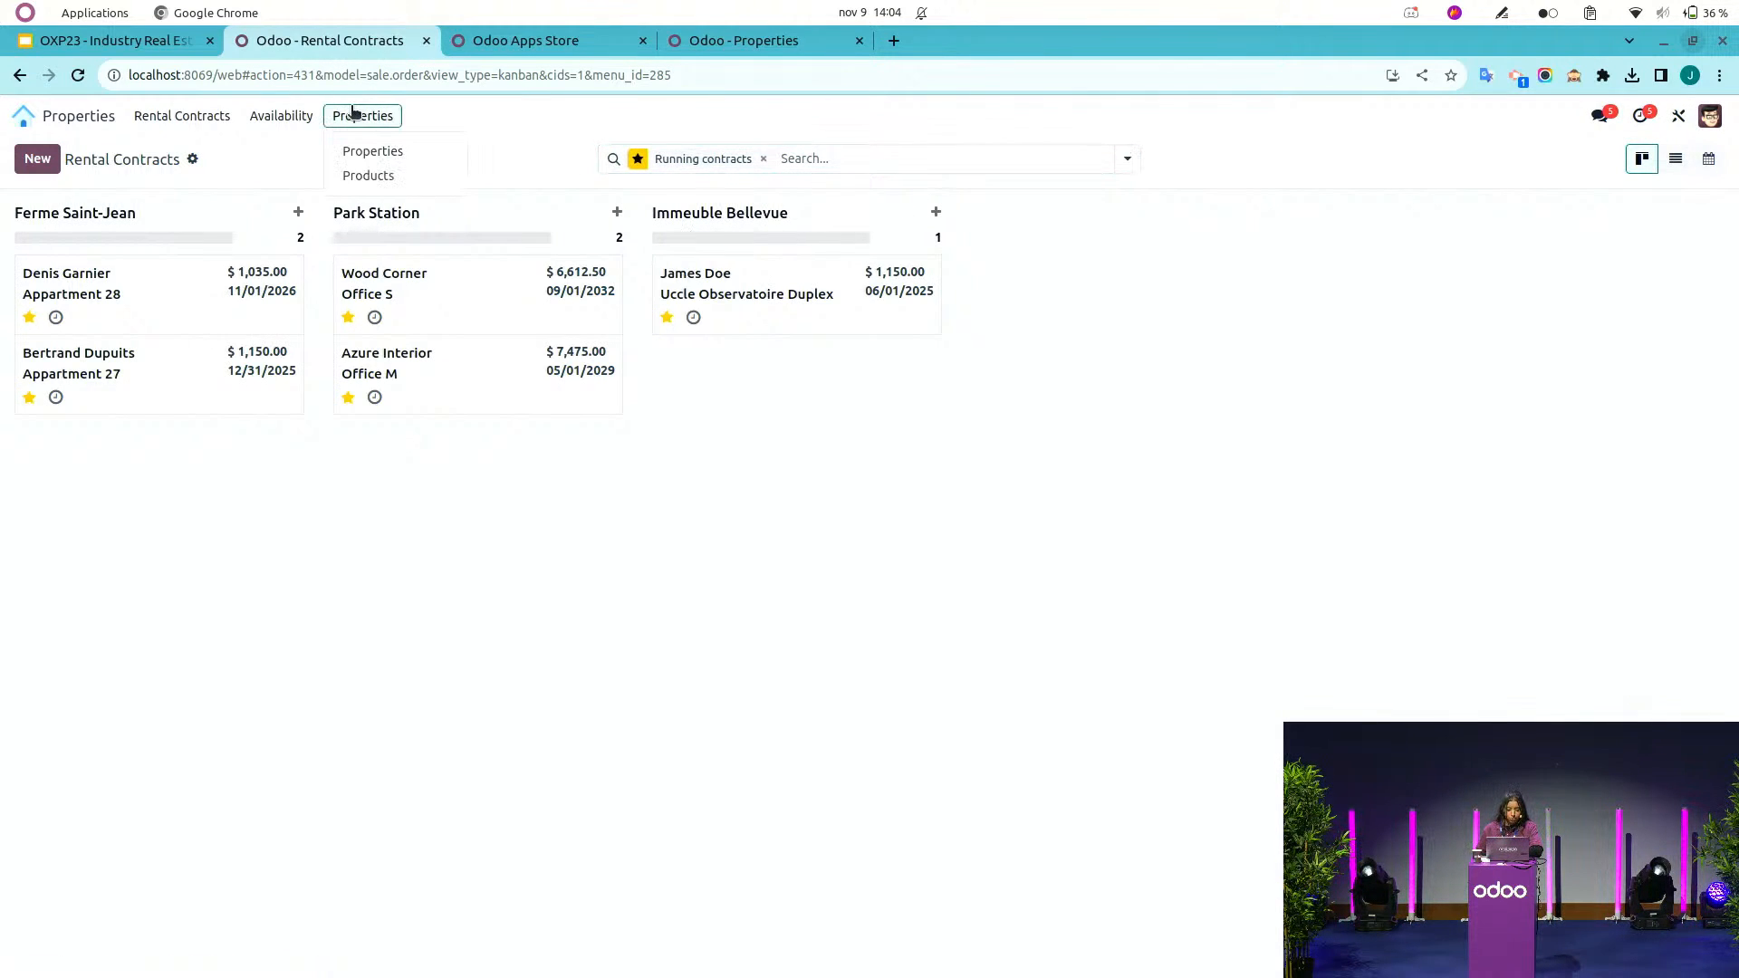
click(369, 150)
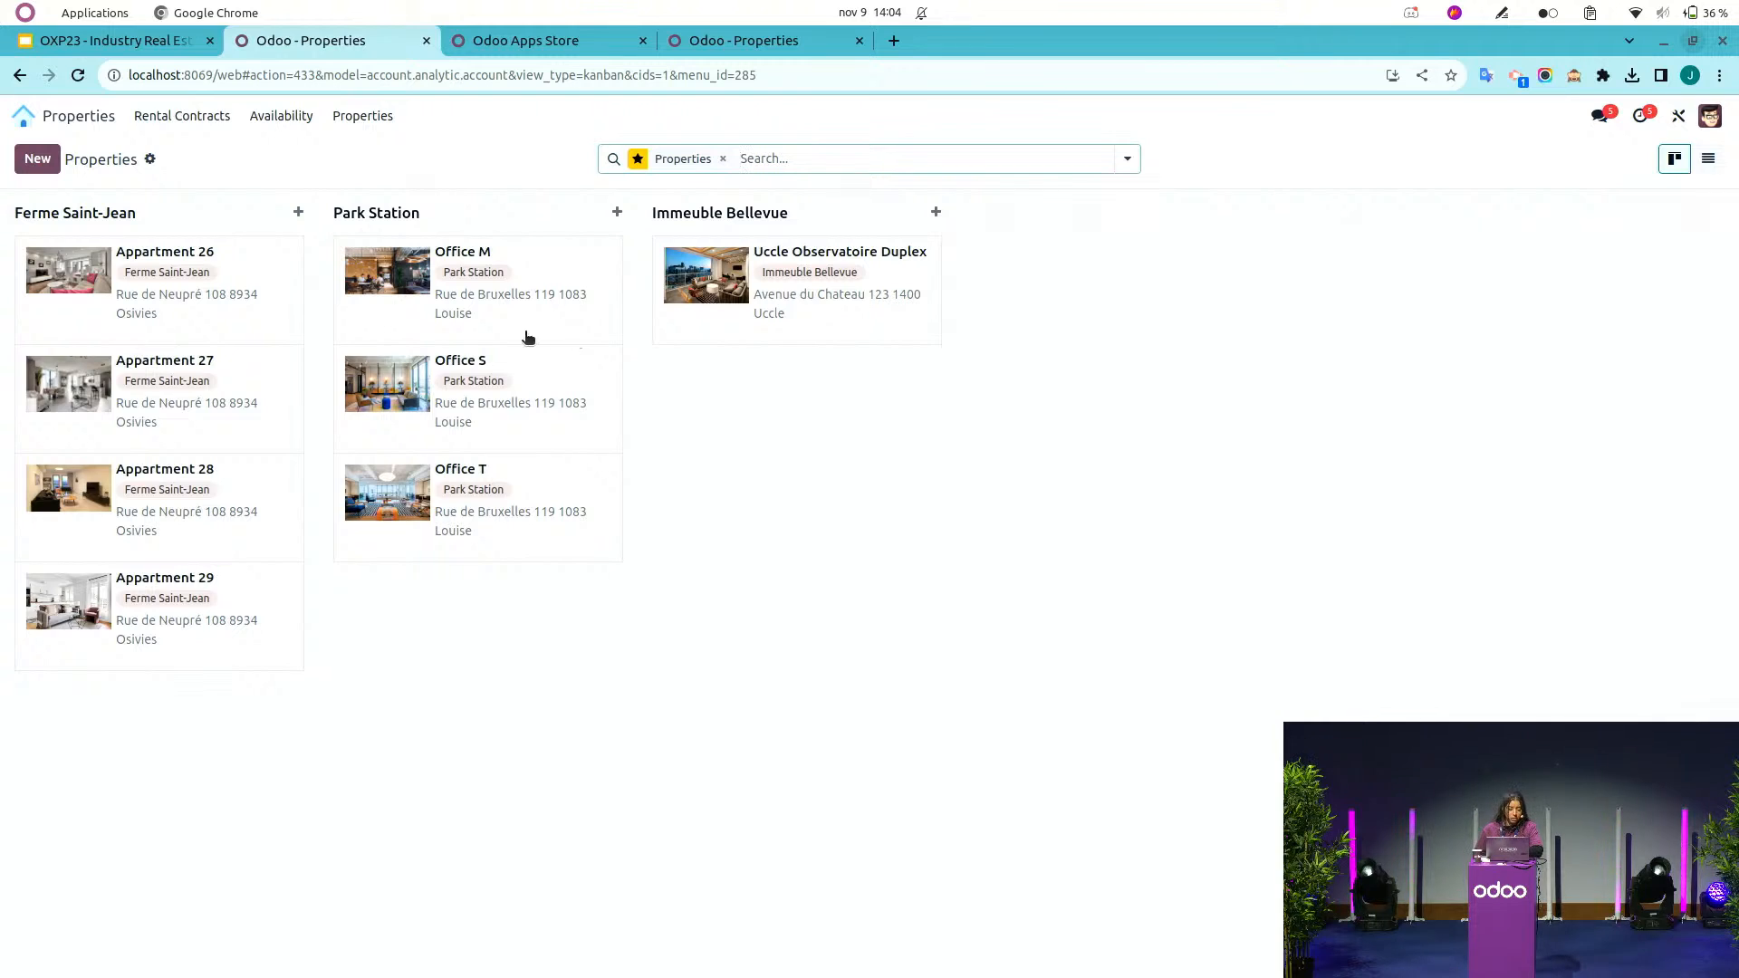
click(257, 278)
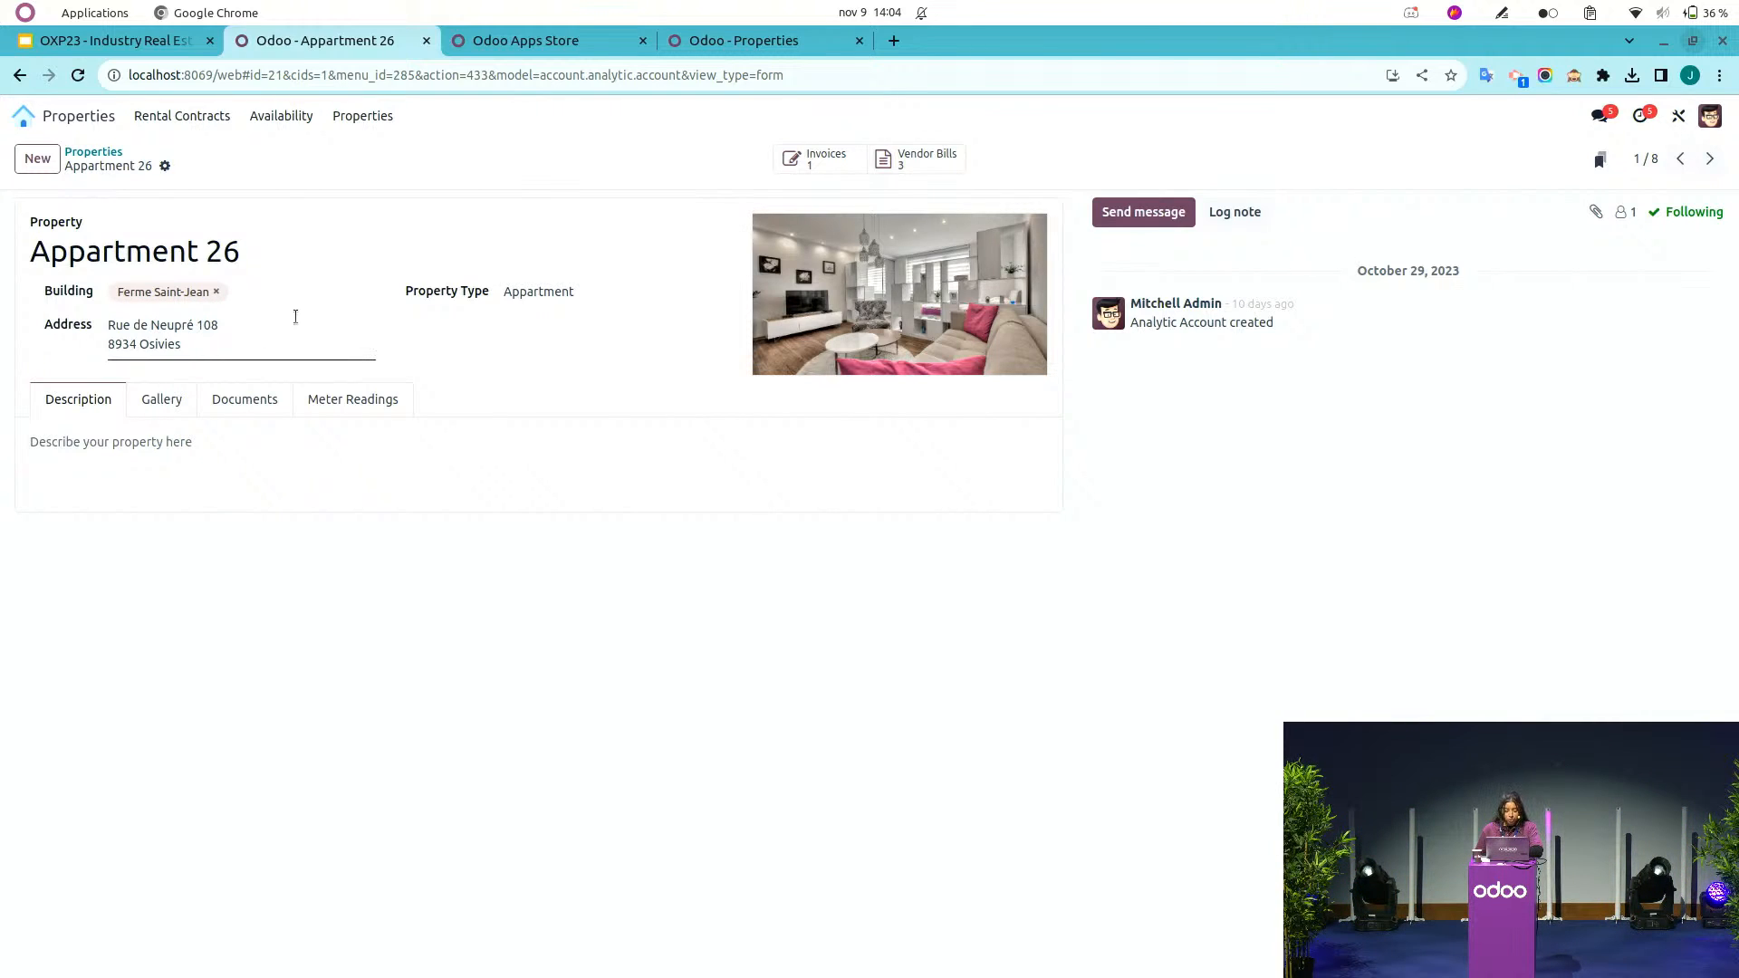
Review the property type options and the Gallery, Documents and Meter Readings tabs of the property.
click(539, 293)
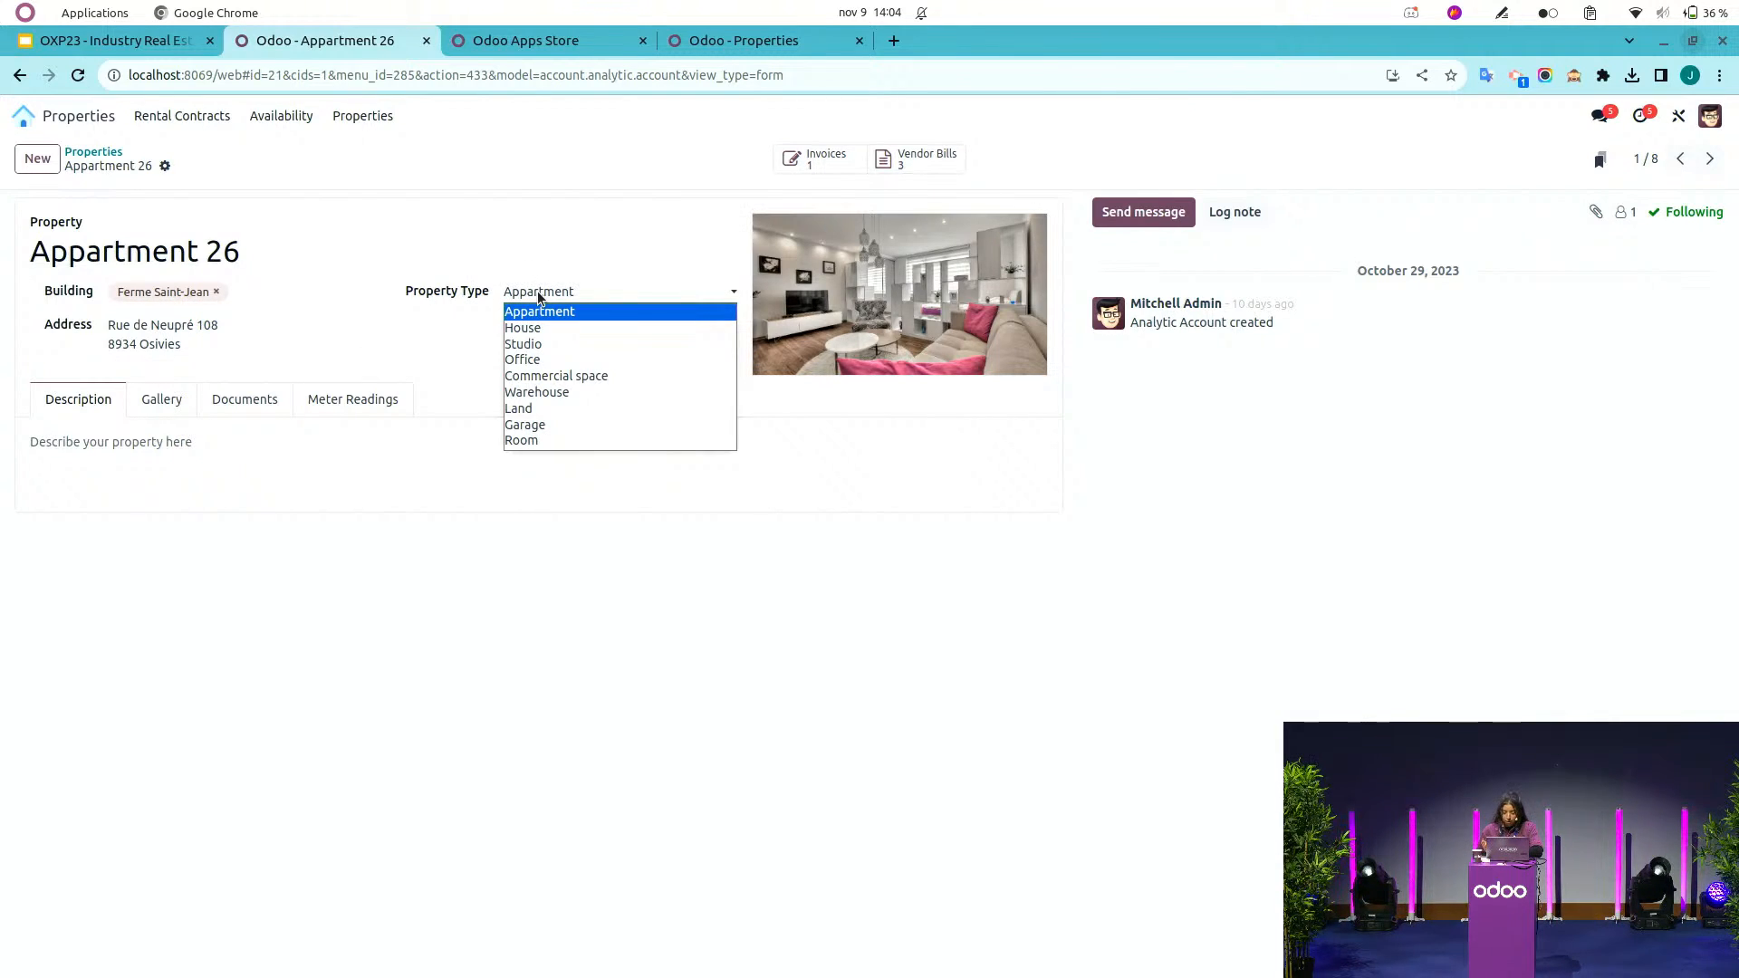
click(338, 442)
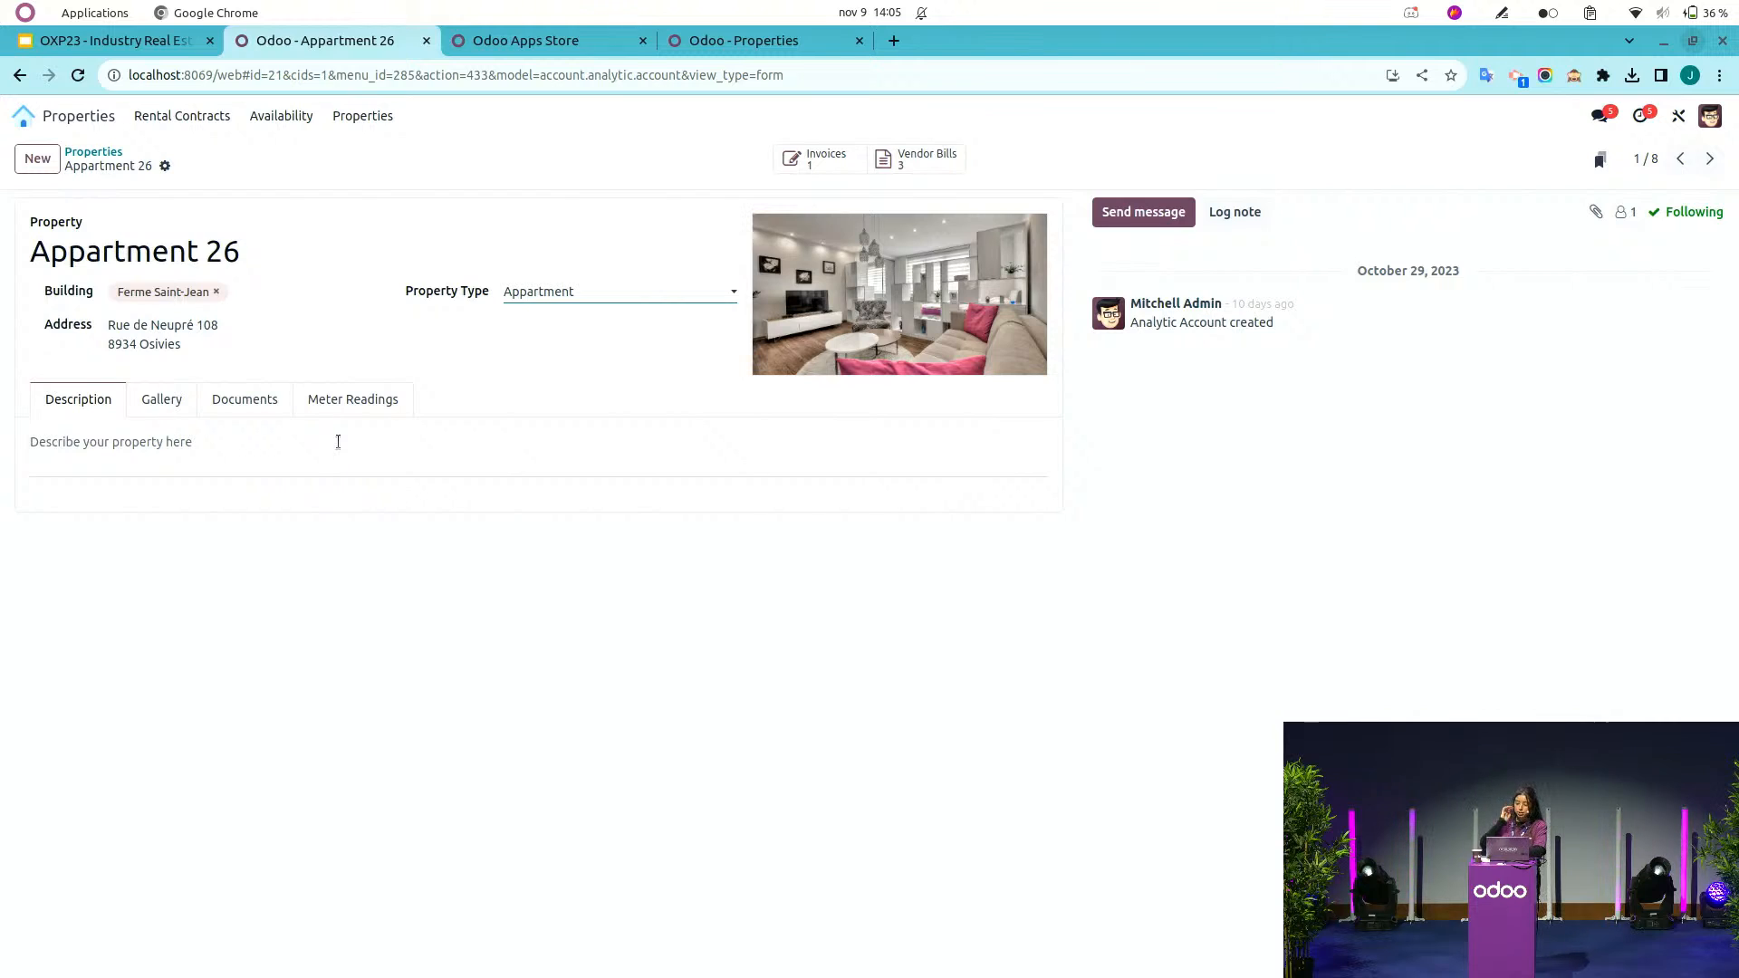
click(163, 401)
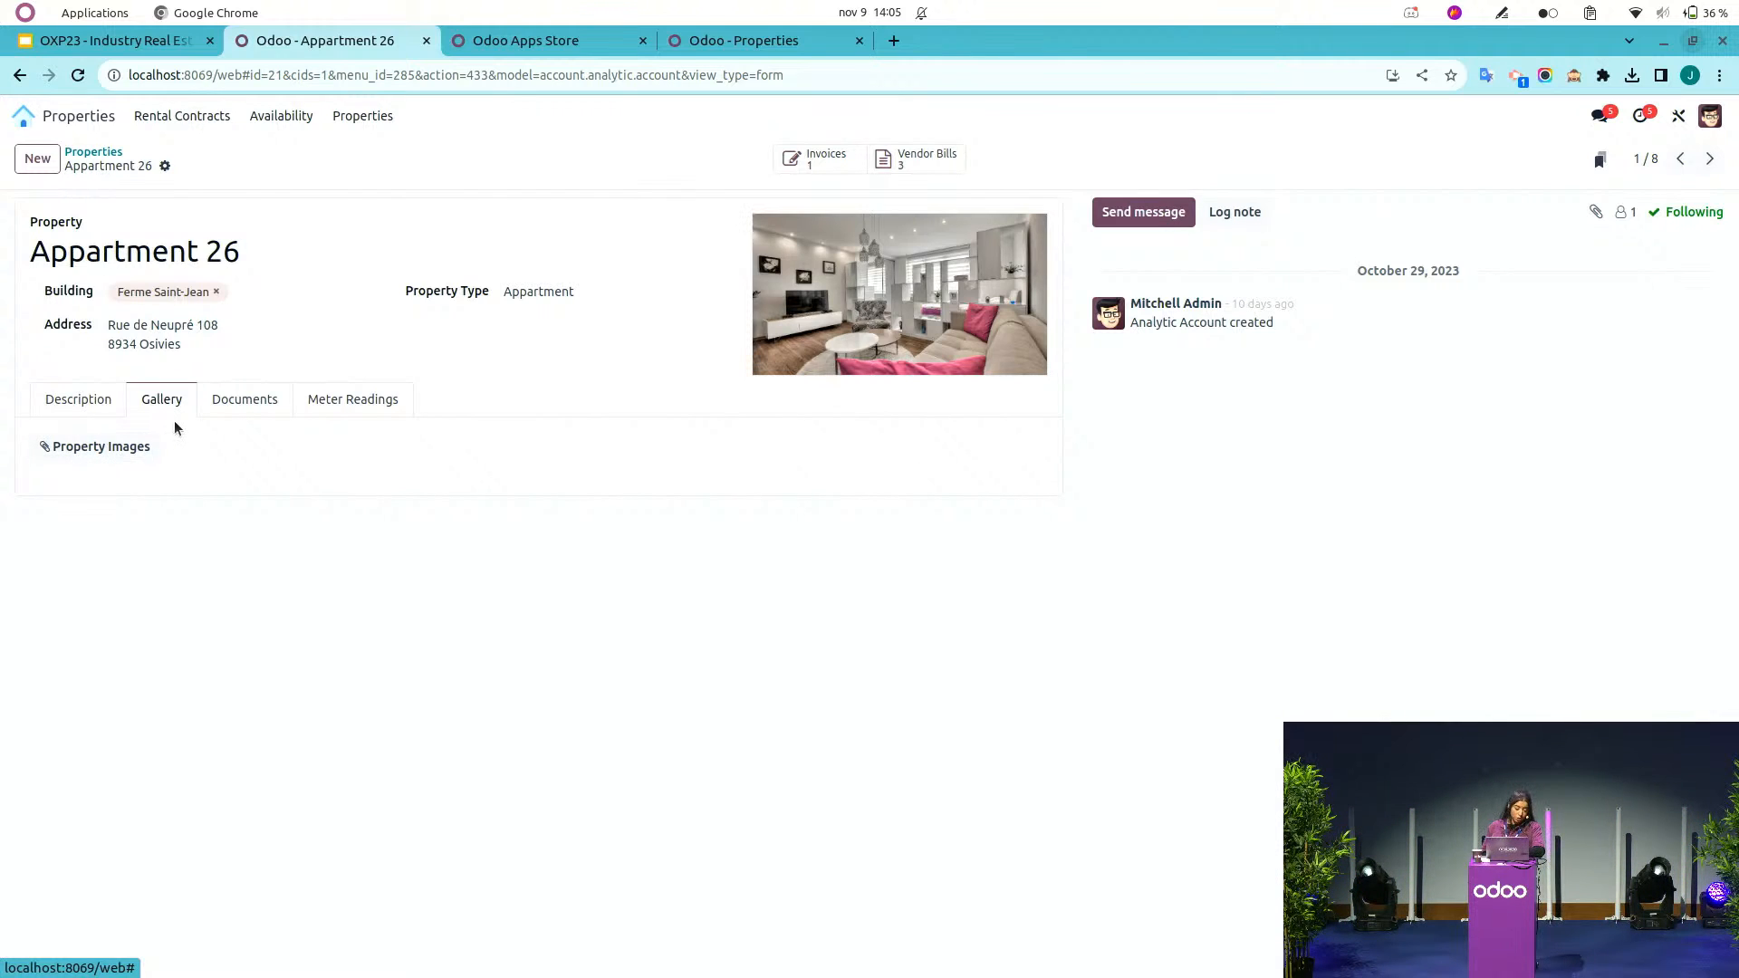
click(259, 412)
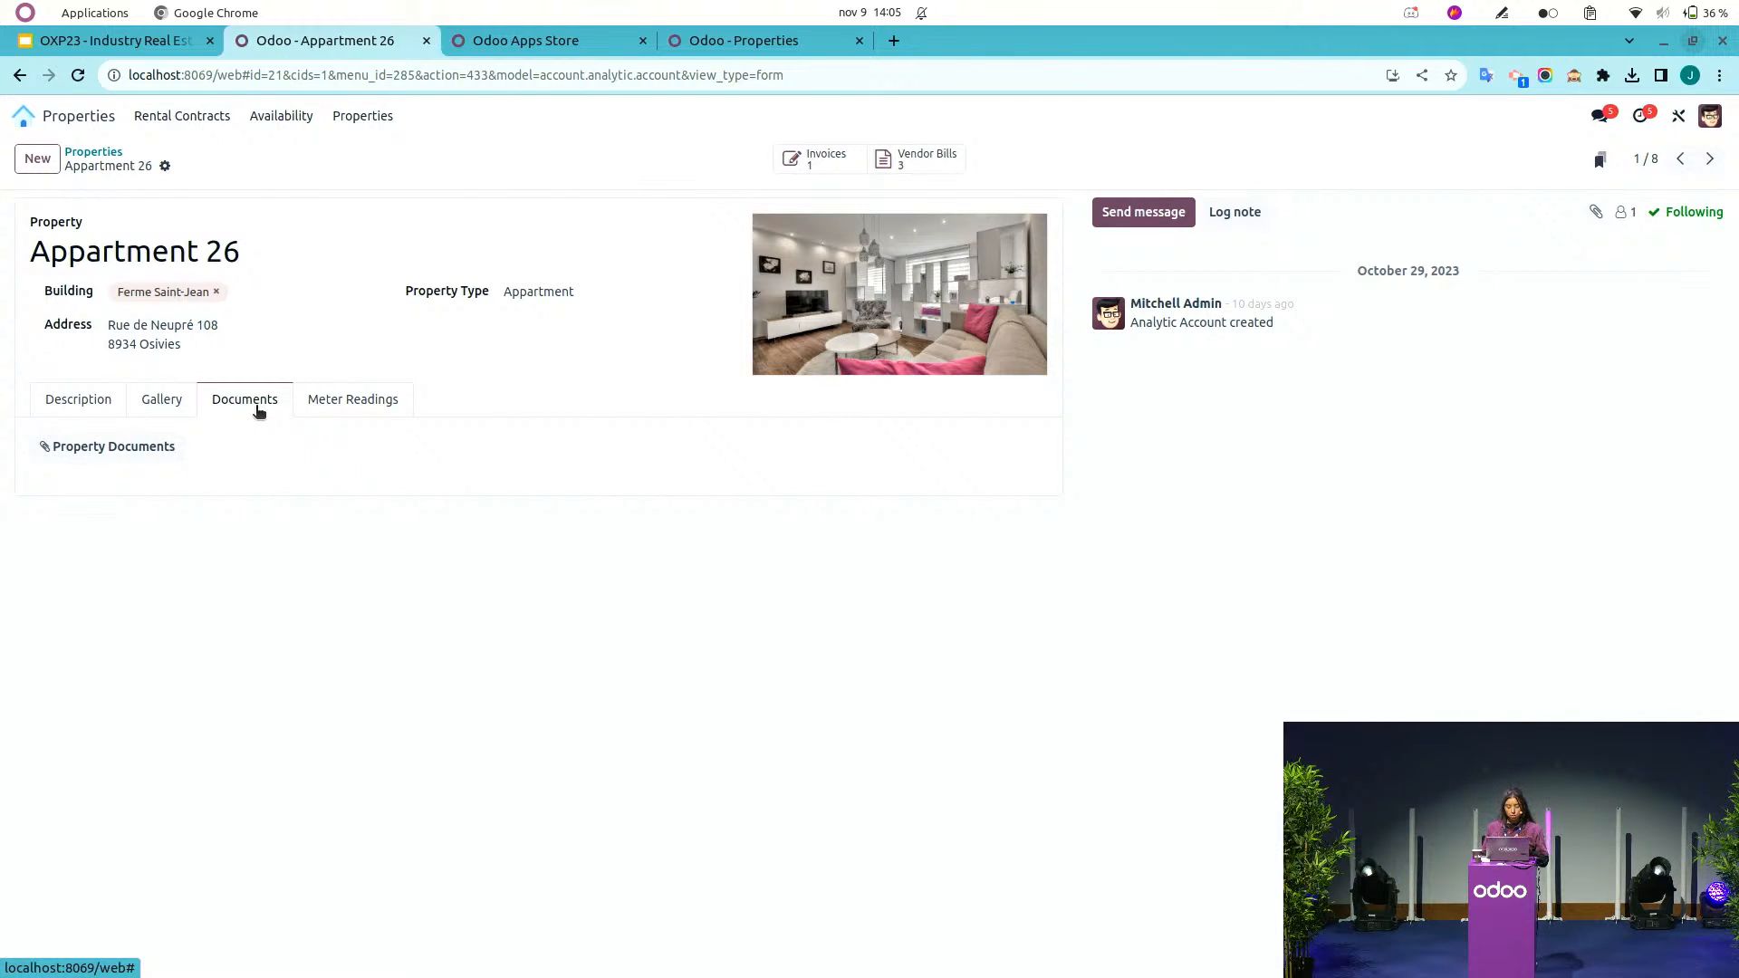
click(349, 406)
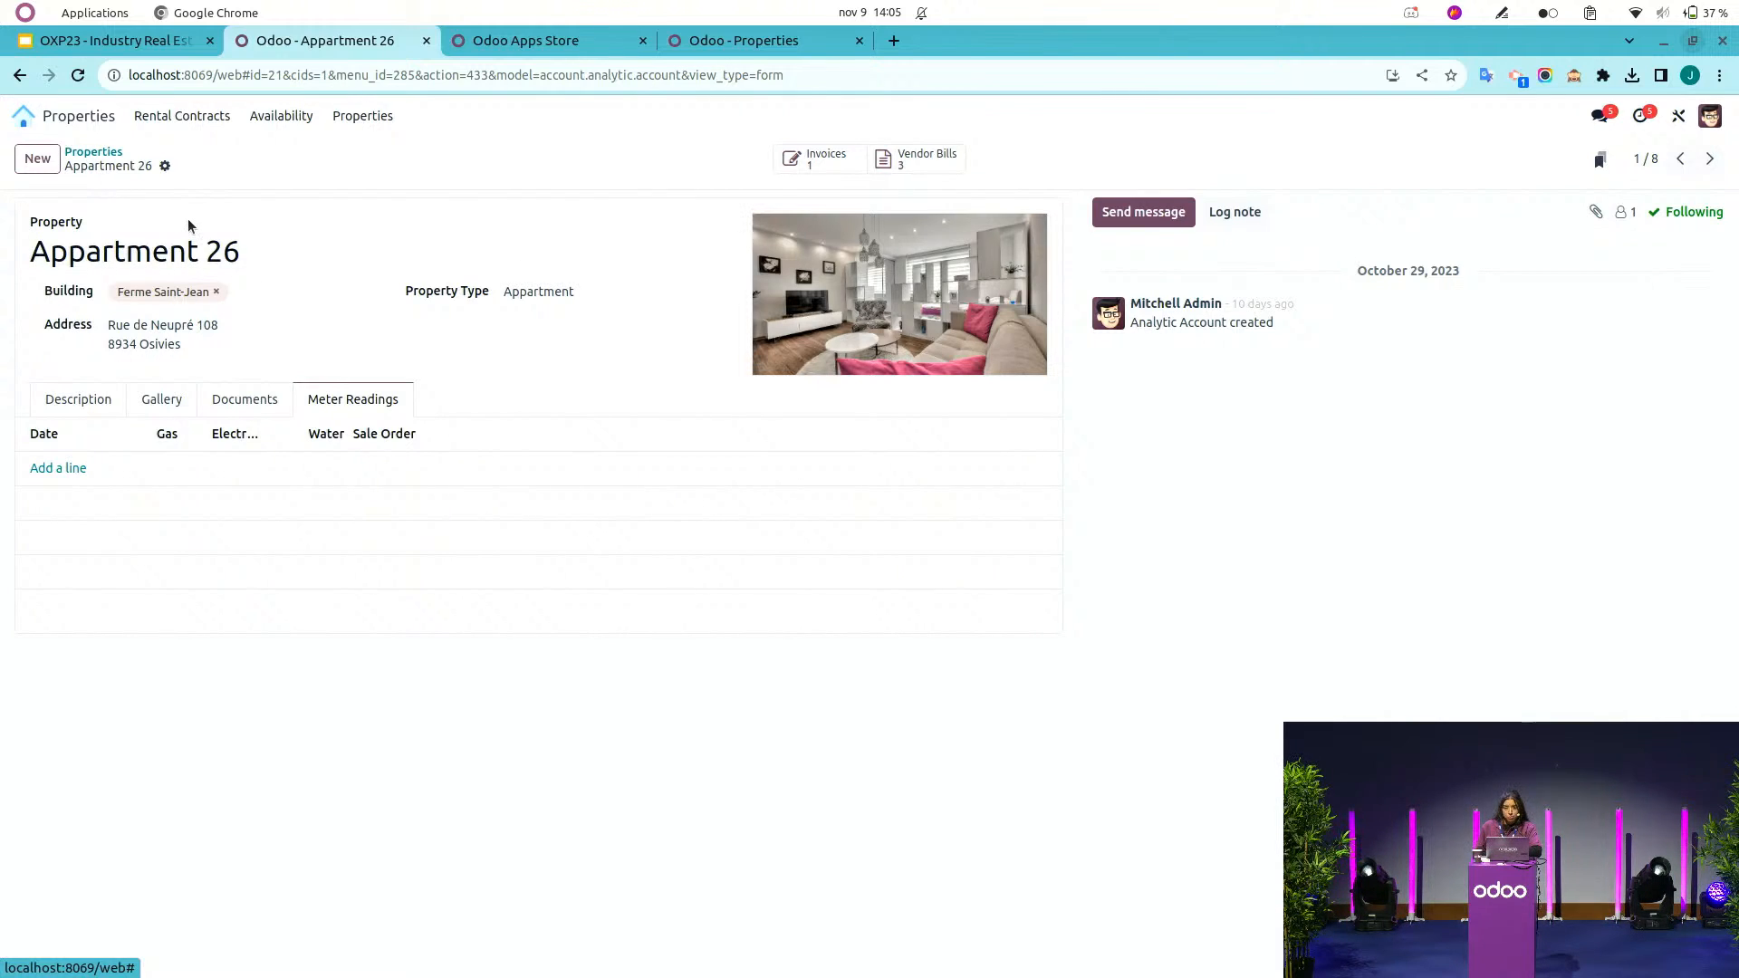
On the website's Contact us form, choose Appartment 27 as the property and enter the subject 'I want to rent an appartment'.
click(65, 118)
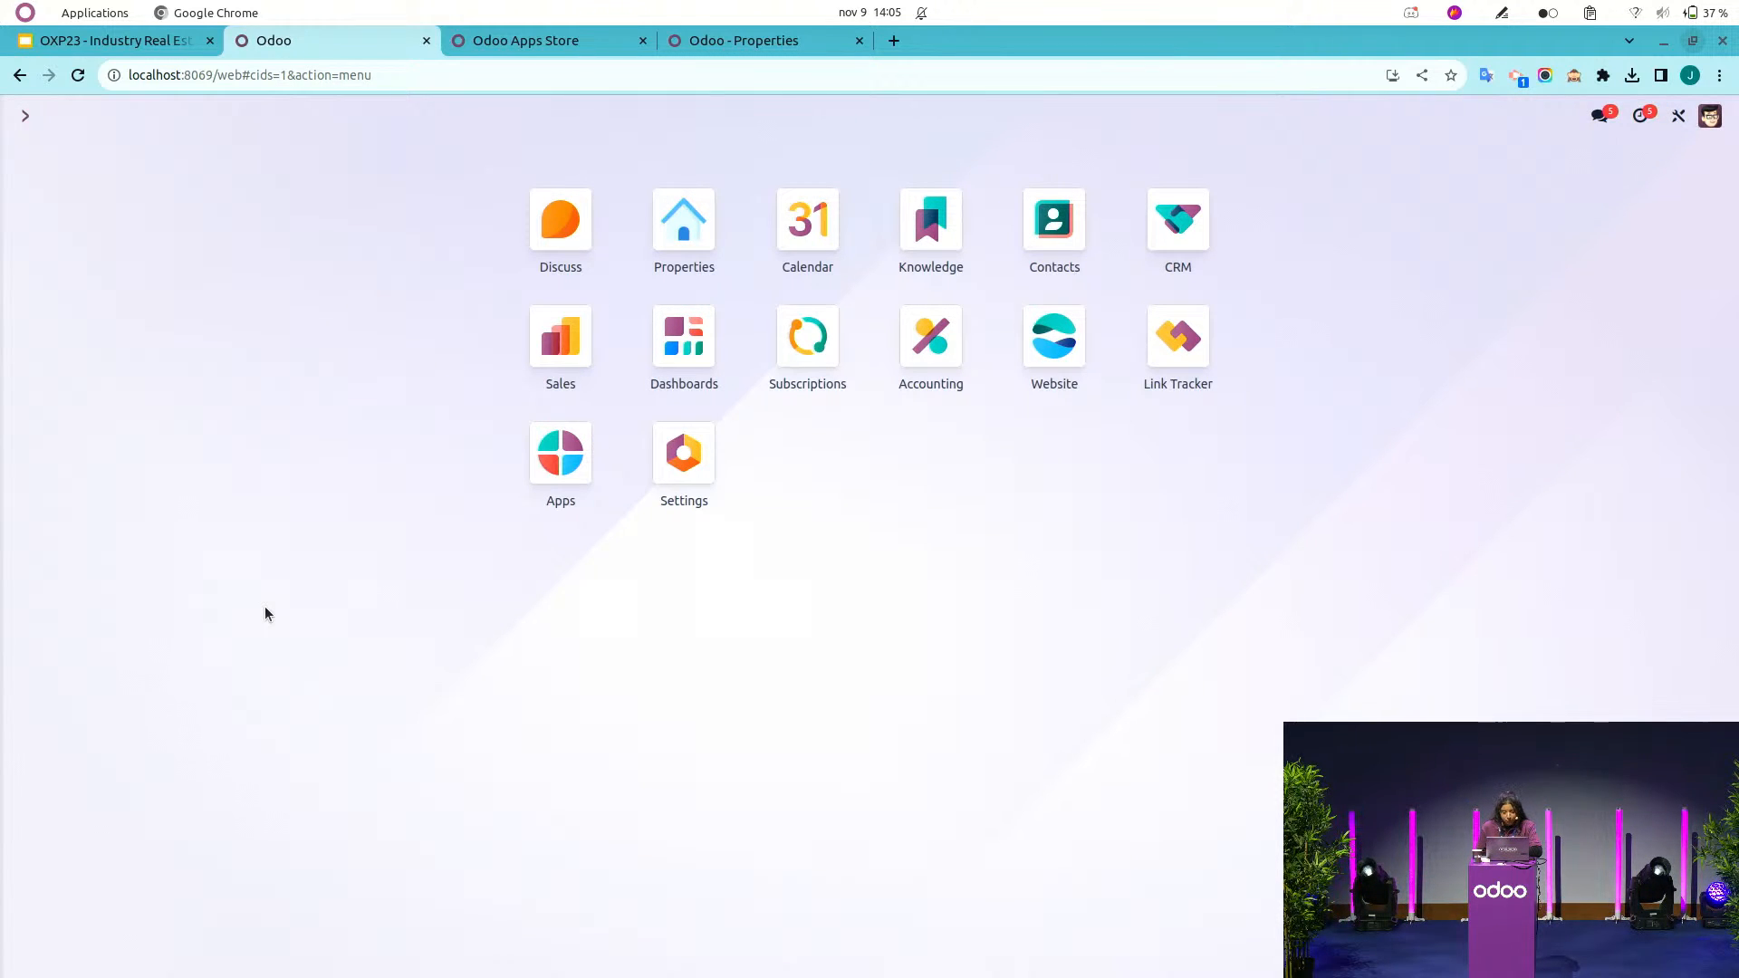
click(1054, 362)
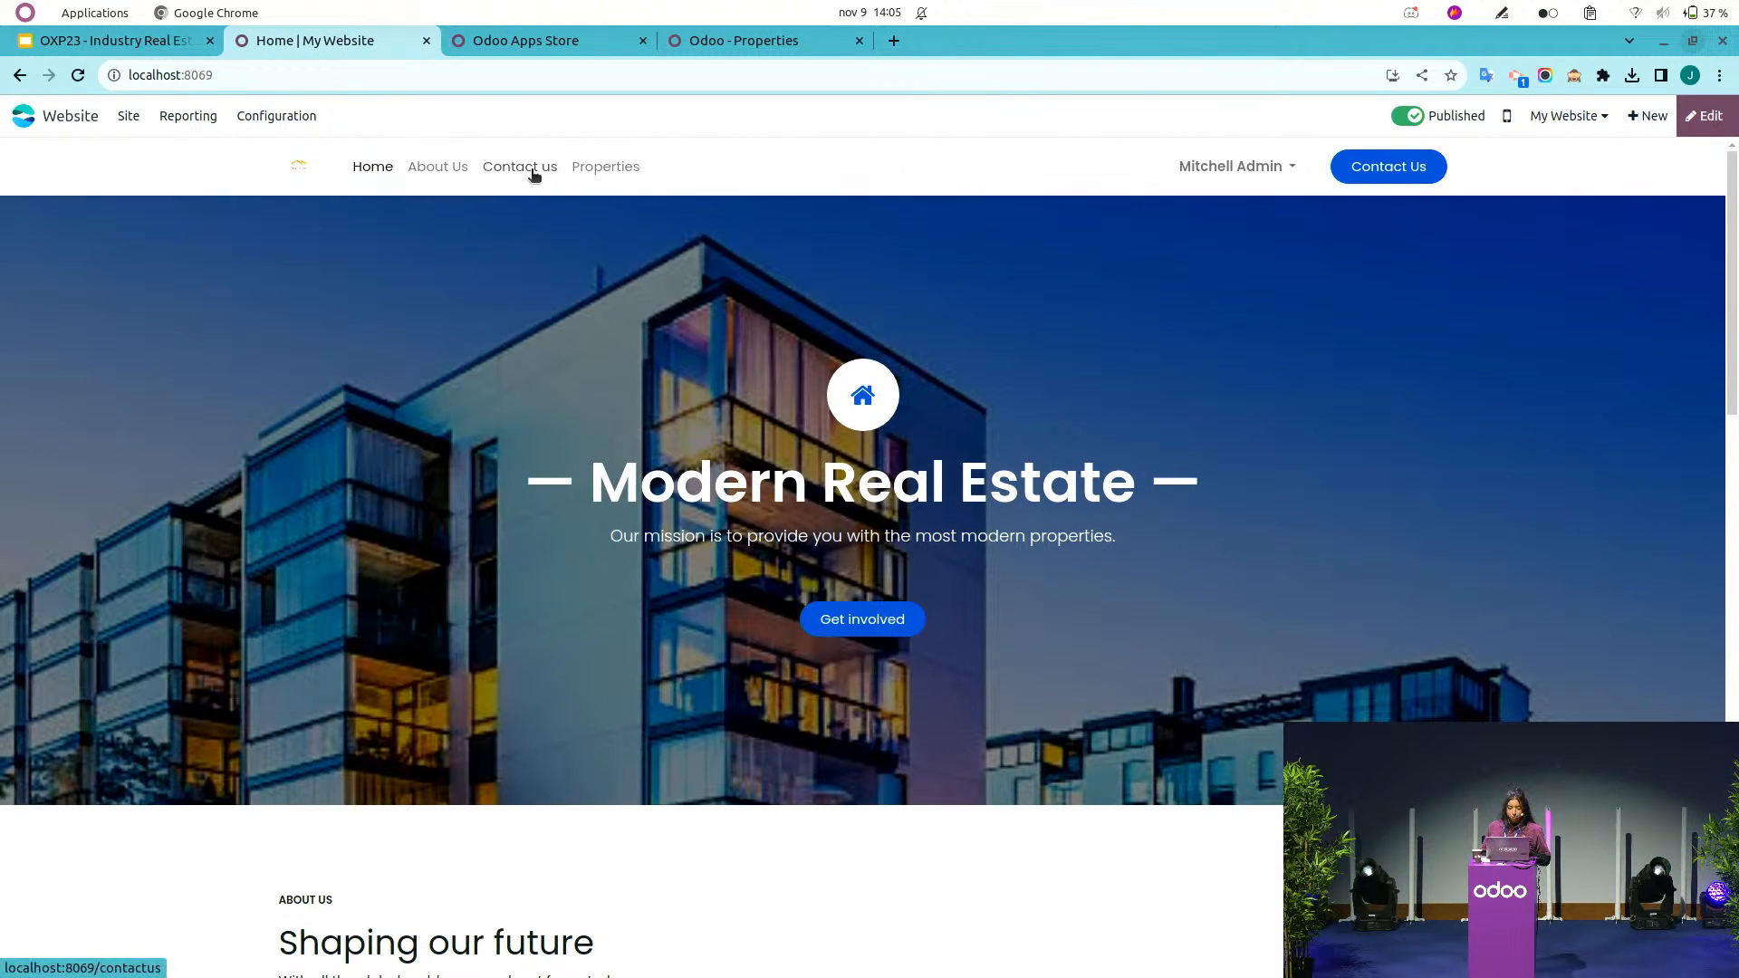
click(532, 172)
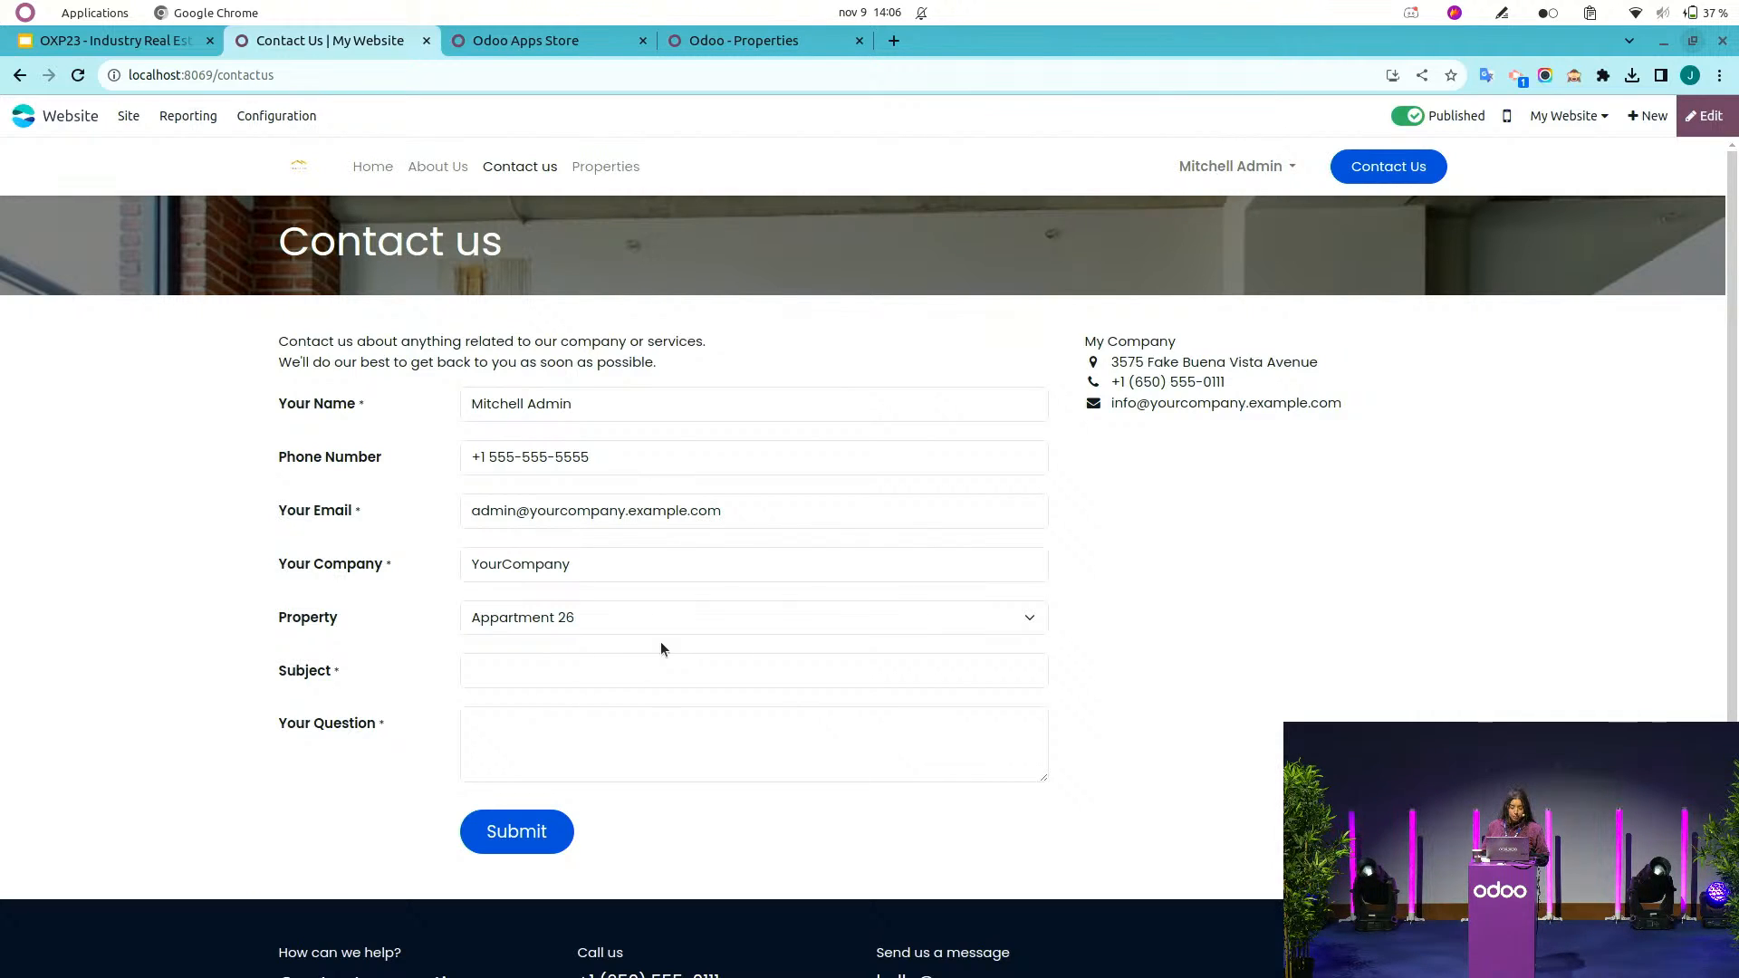
click(601, 633)
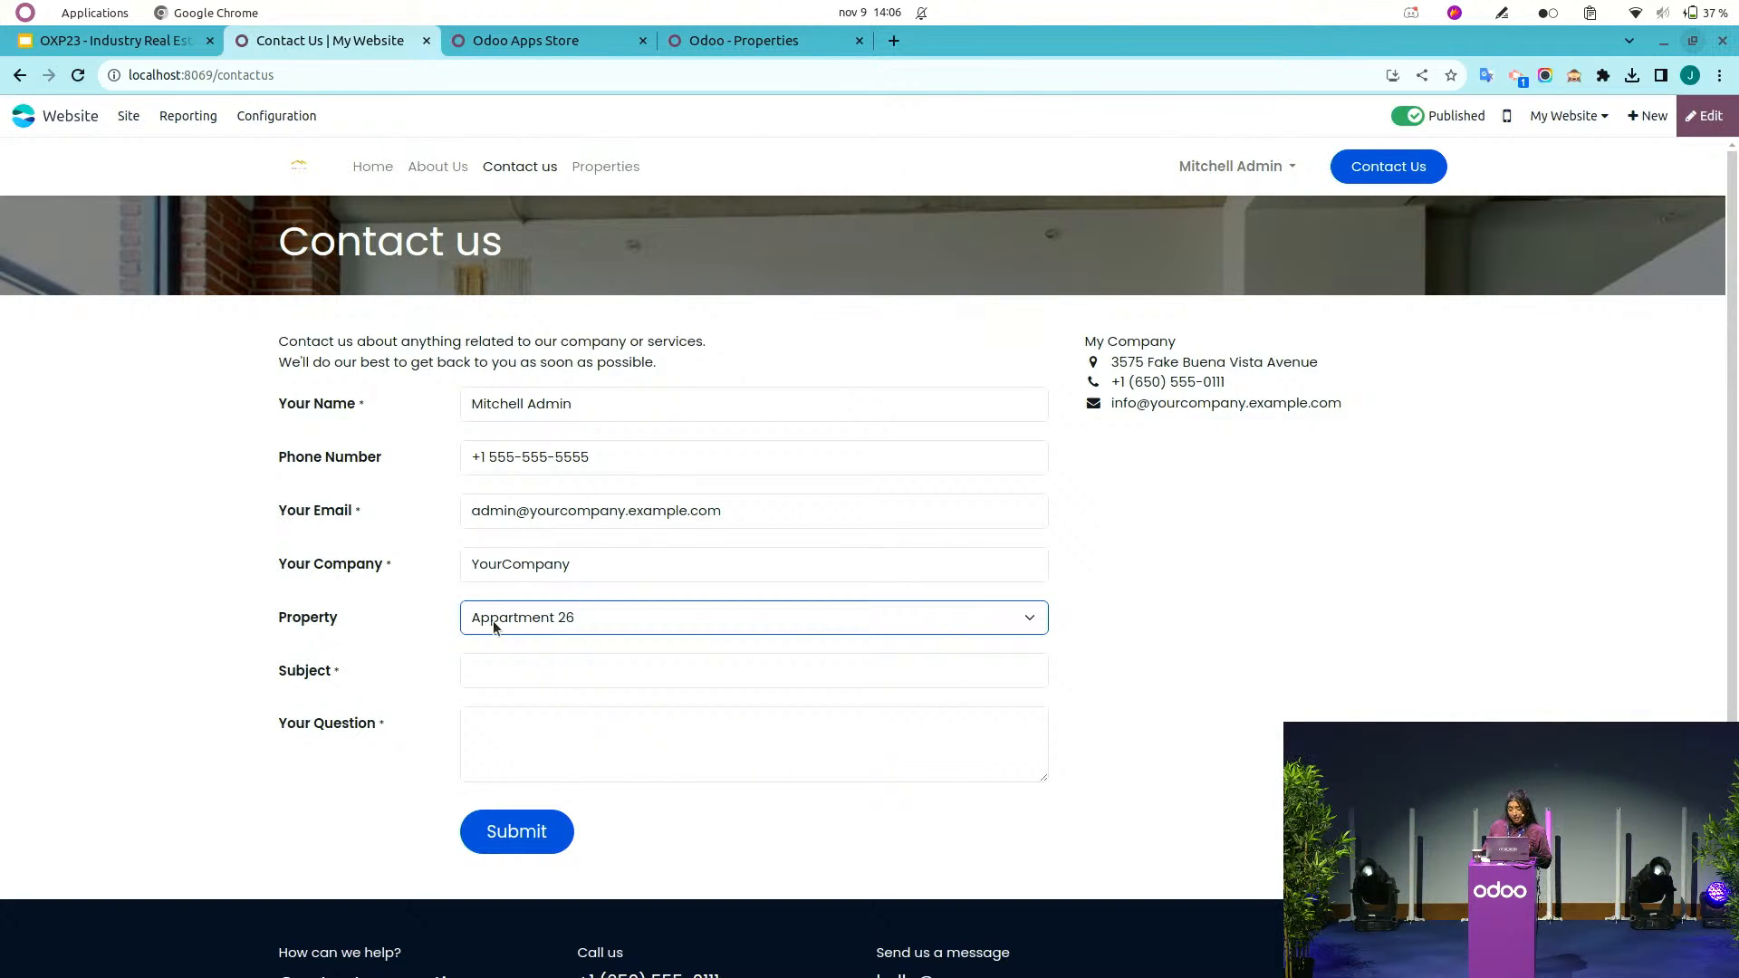
click(550, 626)
click(552, 669)
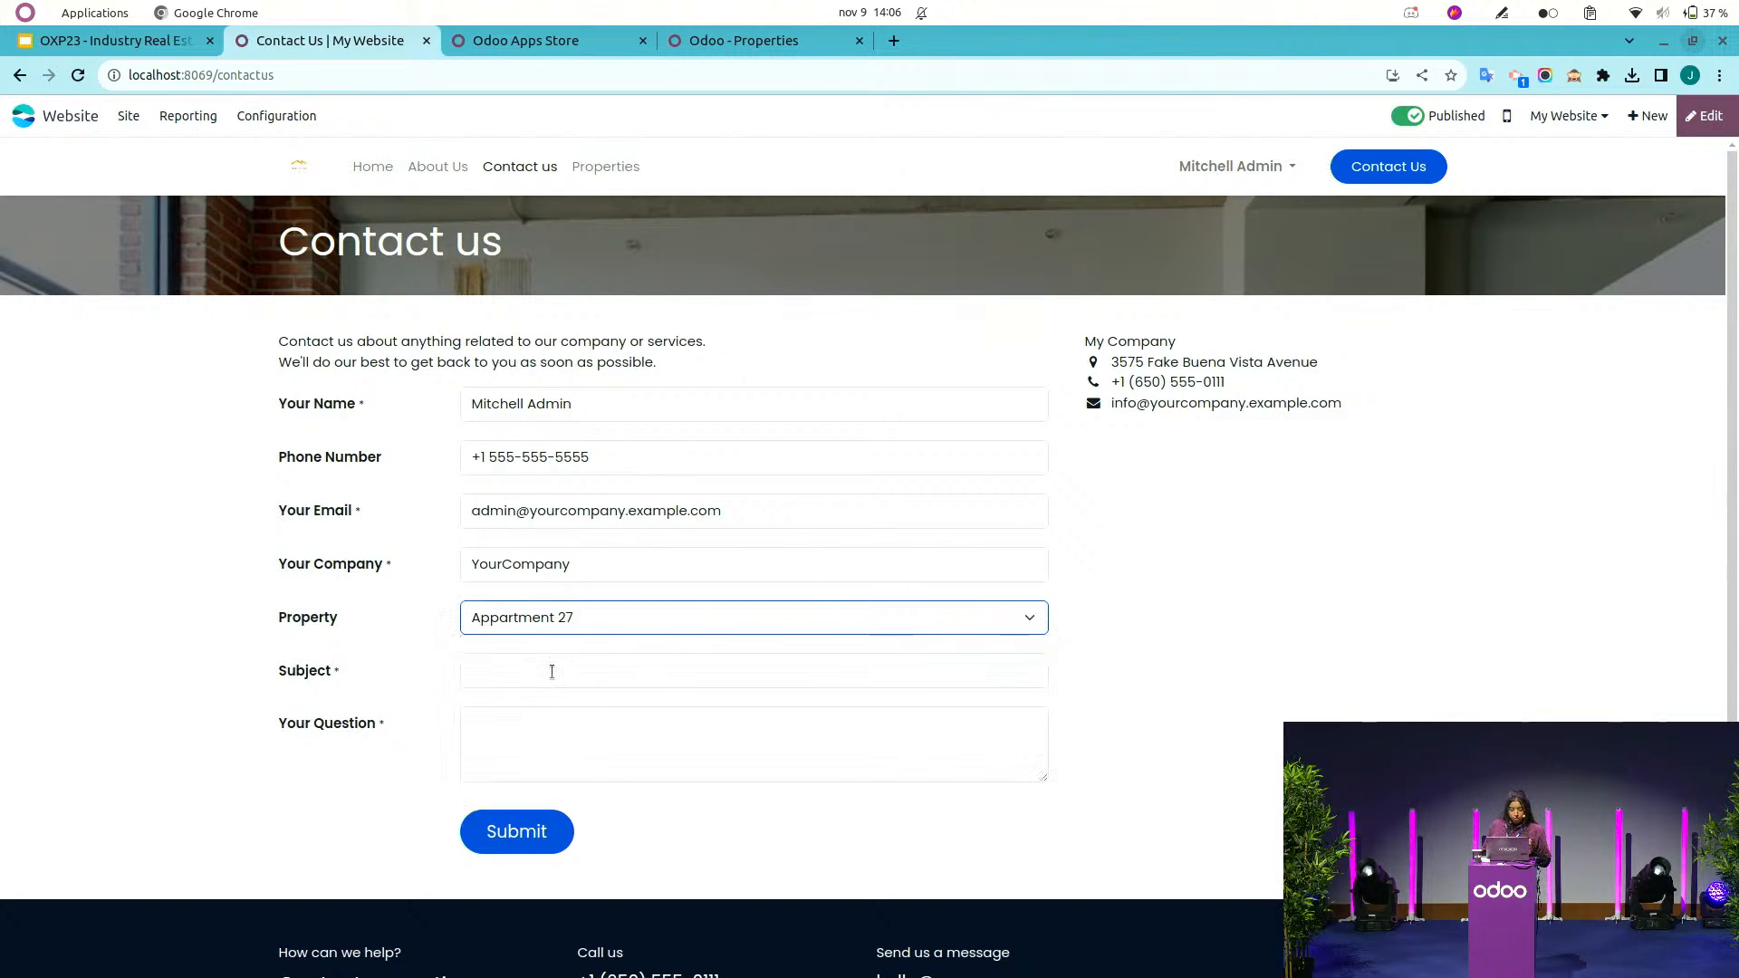
click(552, 671)
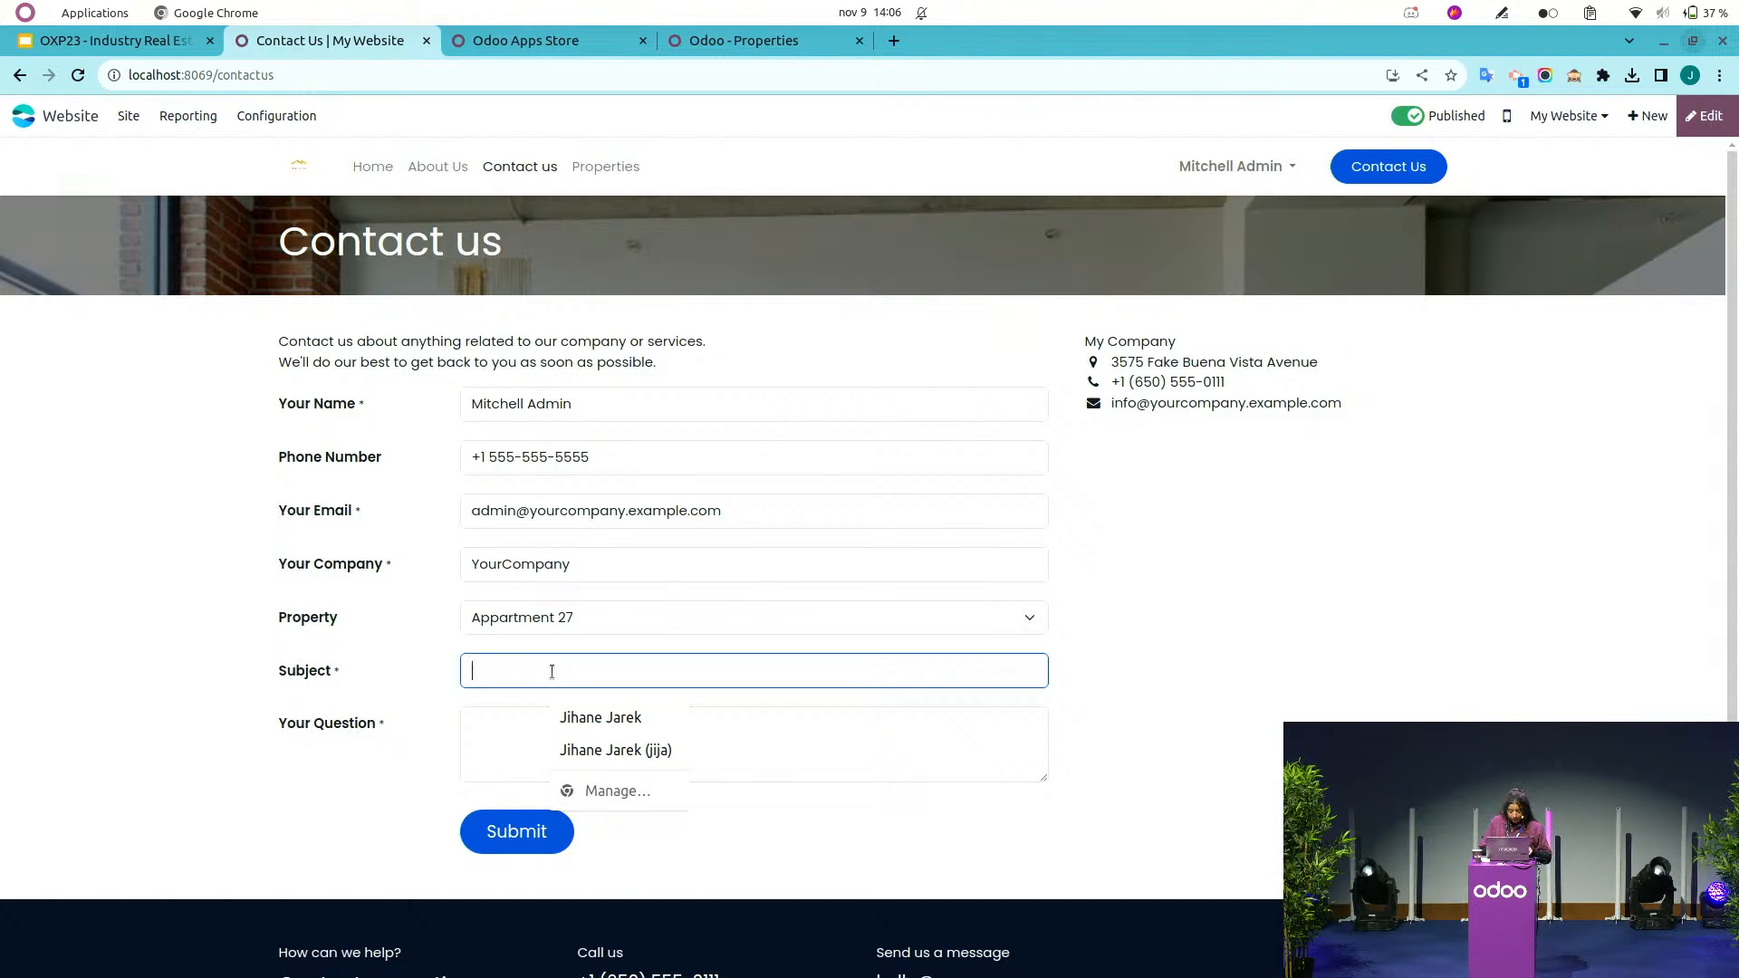
text(I wa)
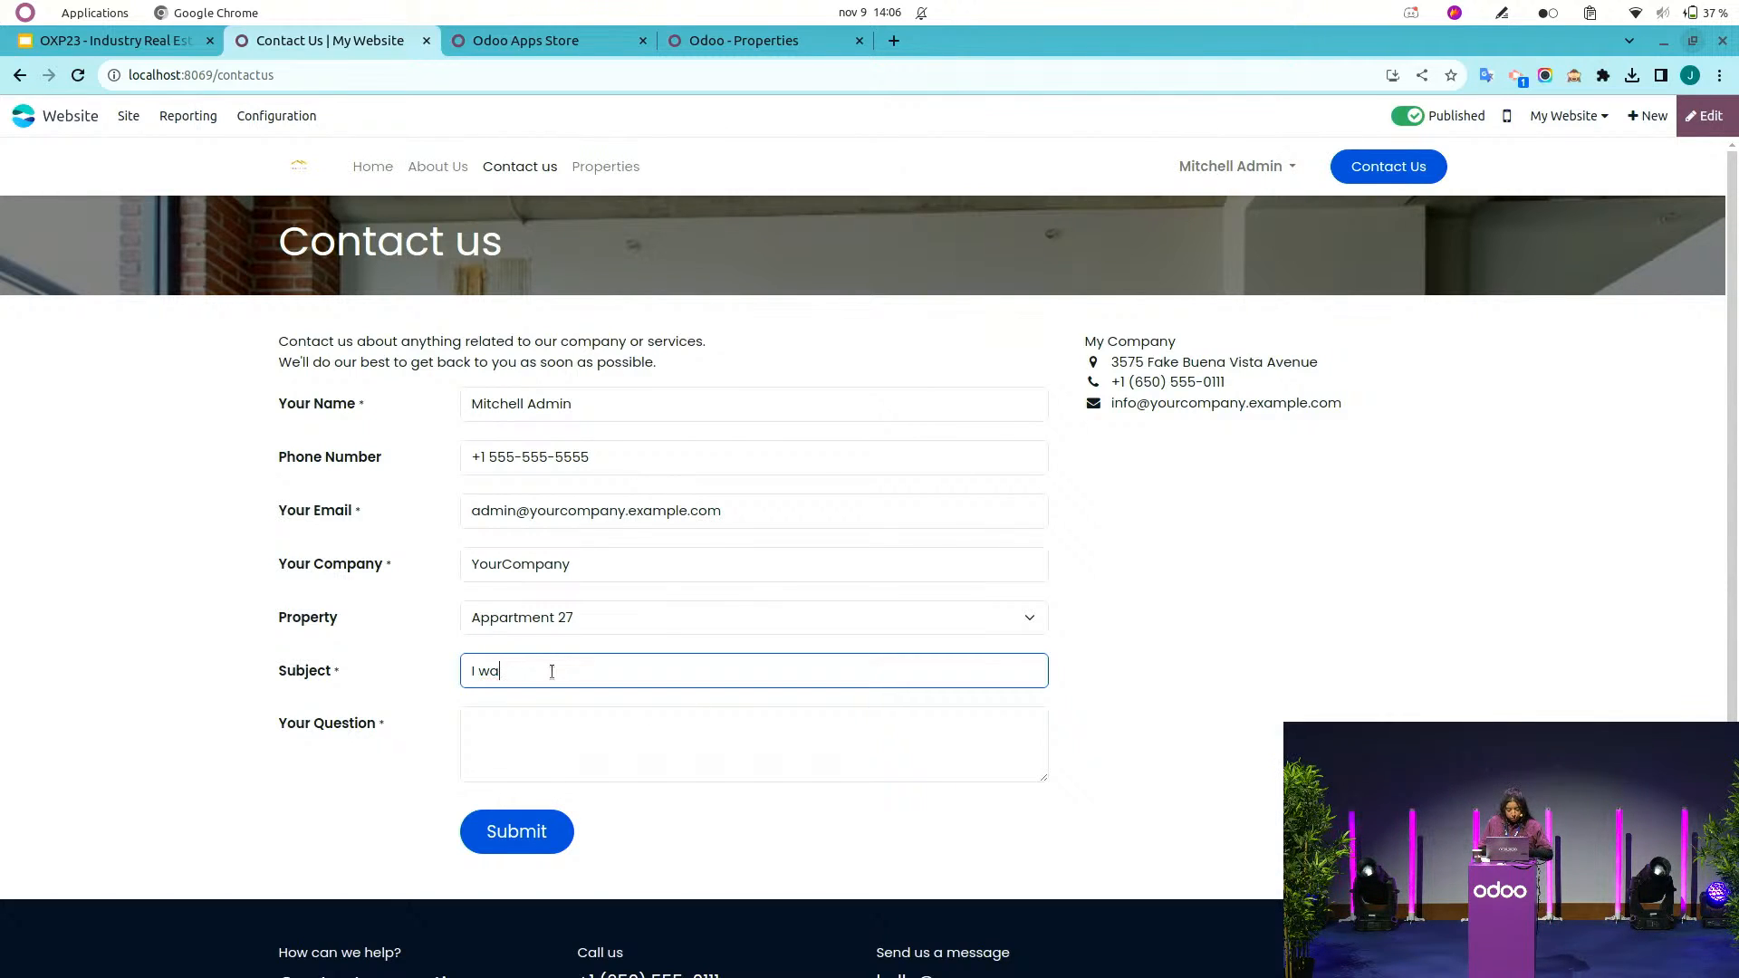
text(nt to rent an appartment)
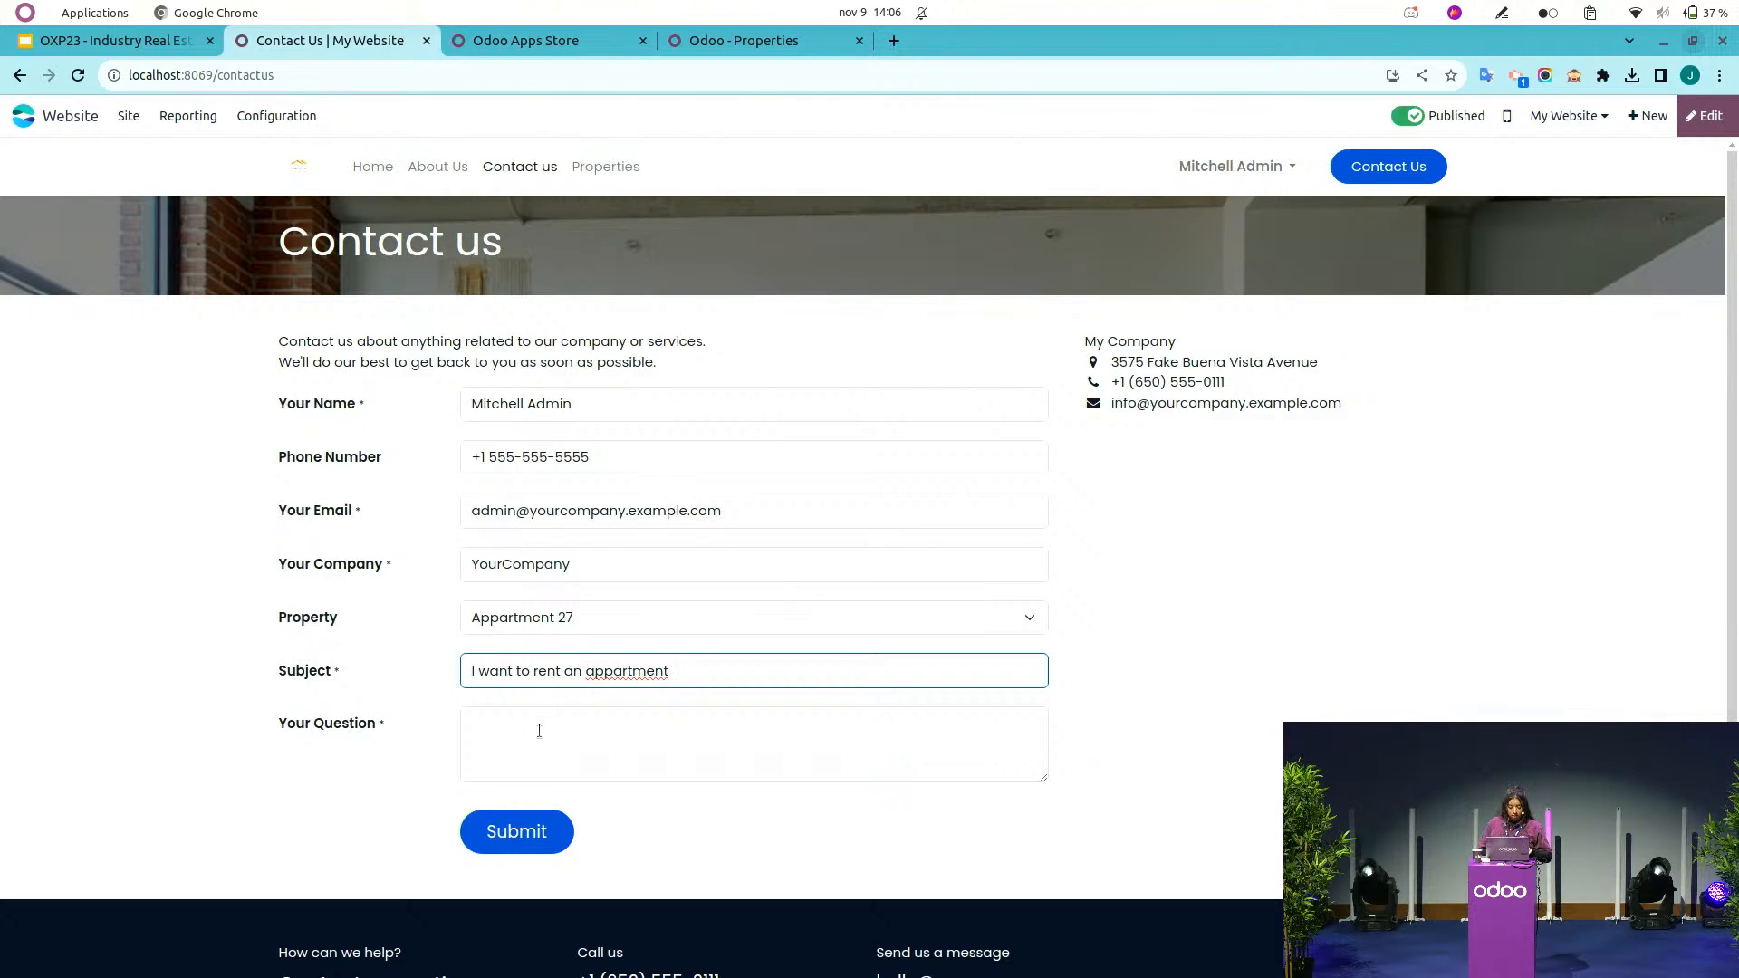
Enter the question 'Is it still available?' and submit the contact form.
click(539, 730)
text(Is it st)
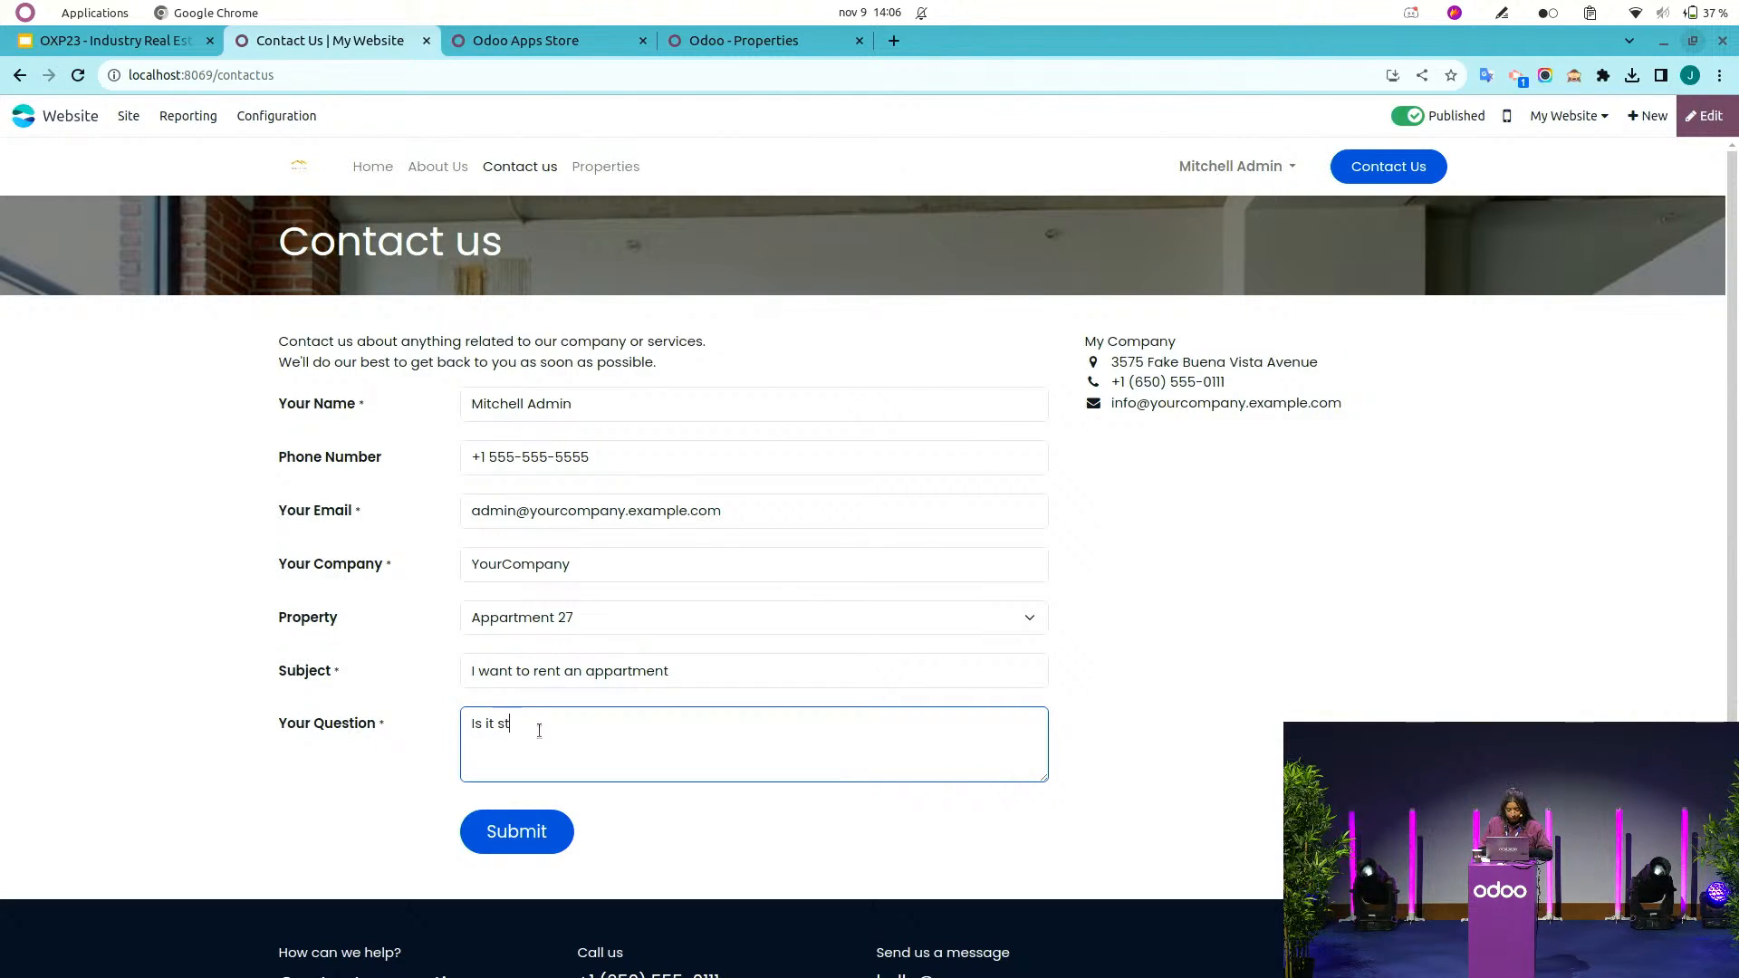
text(ill available)
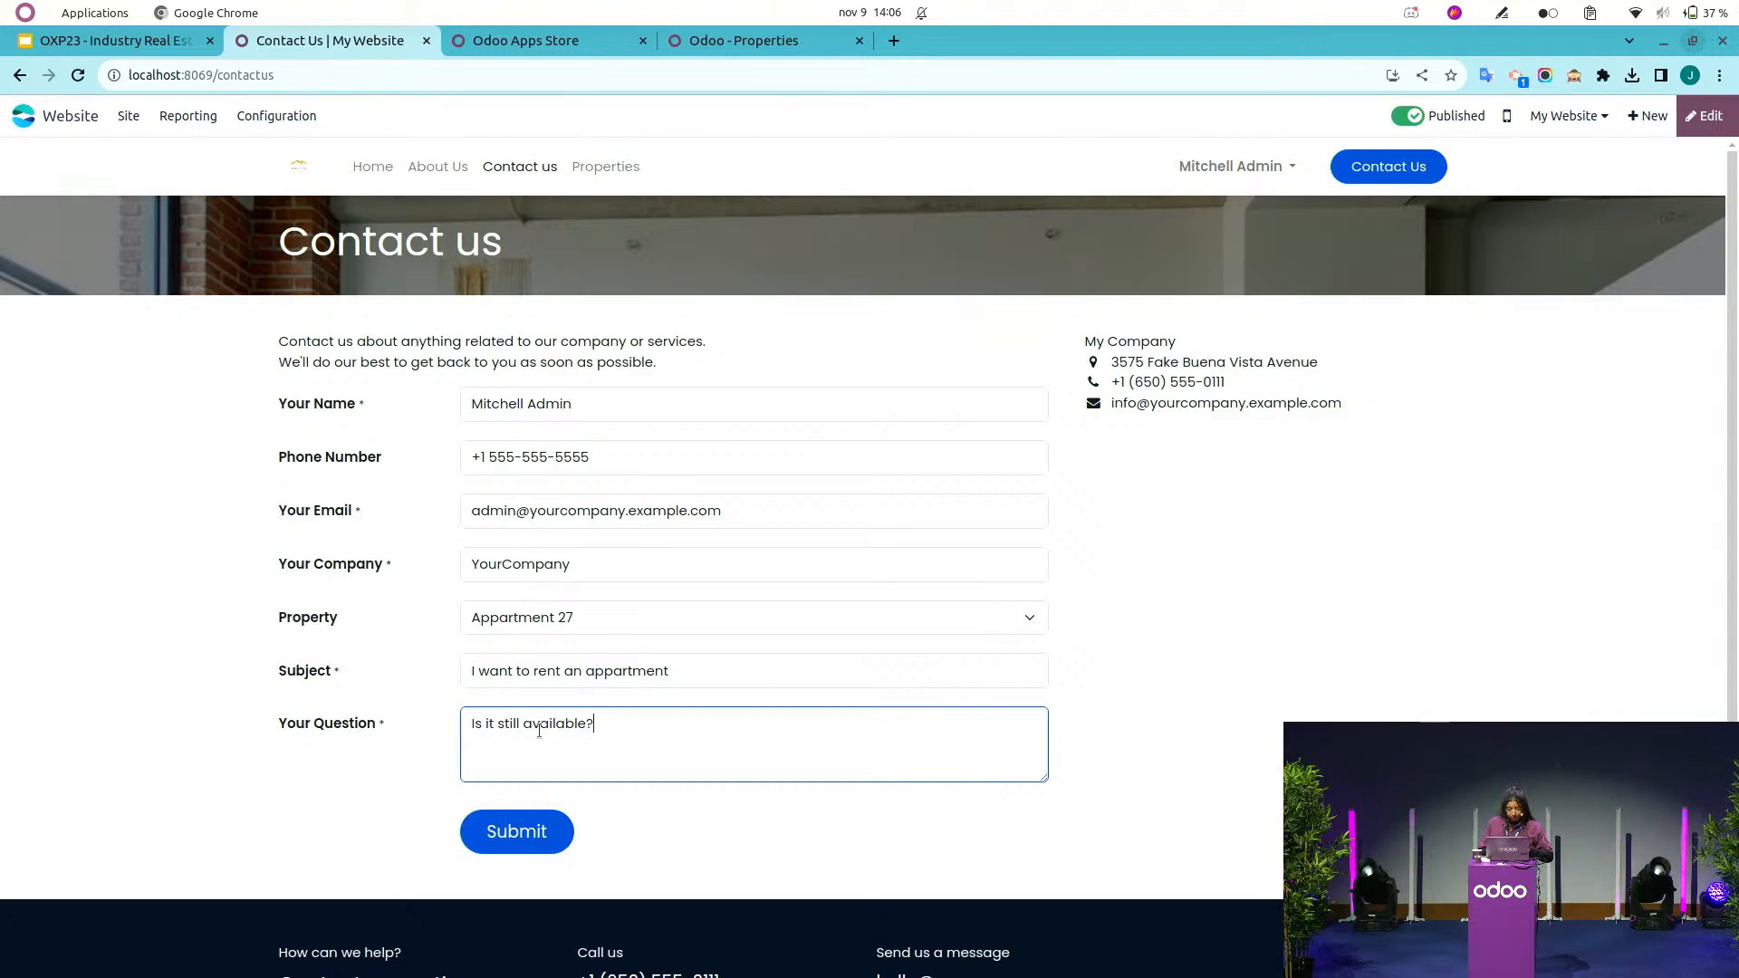
text(?)
click(559, 820)
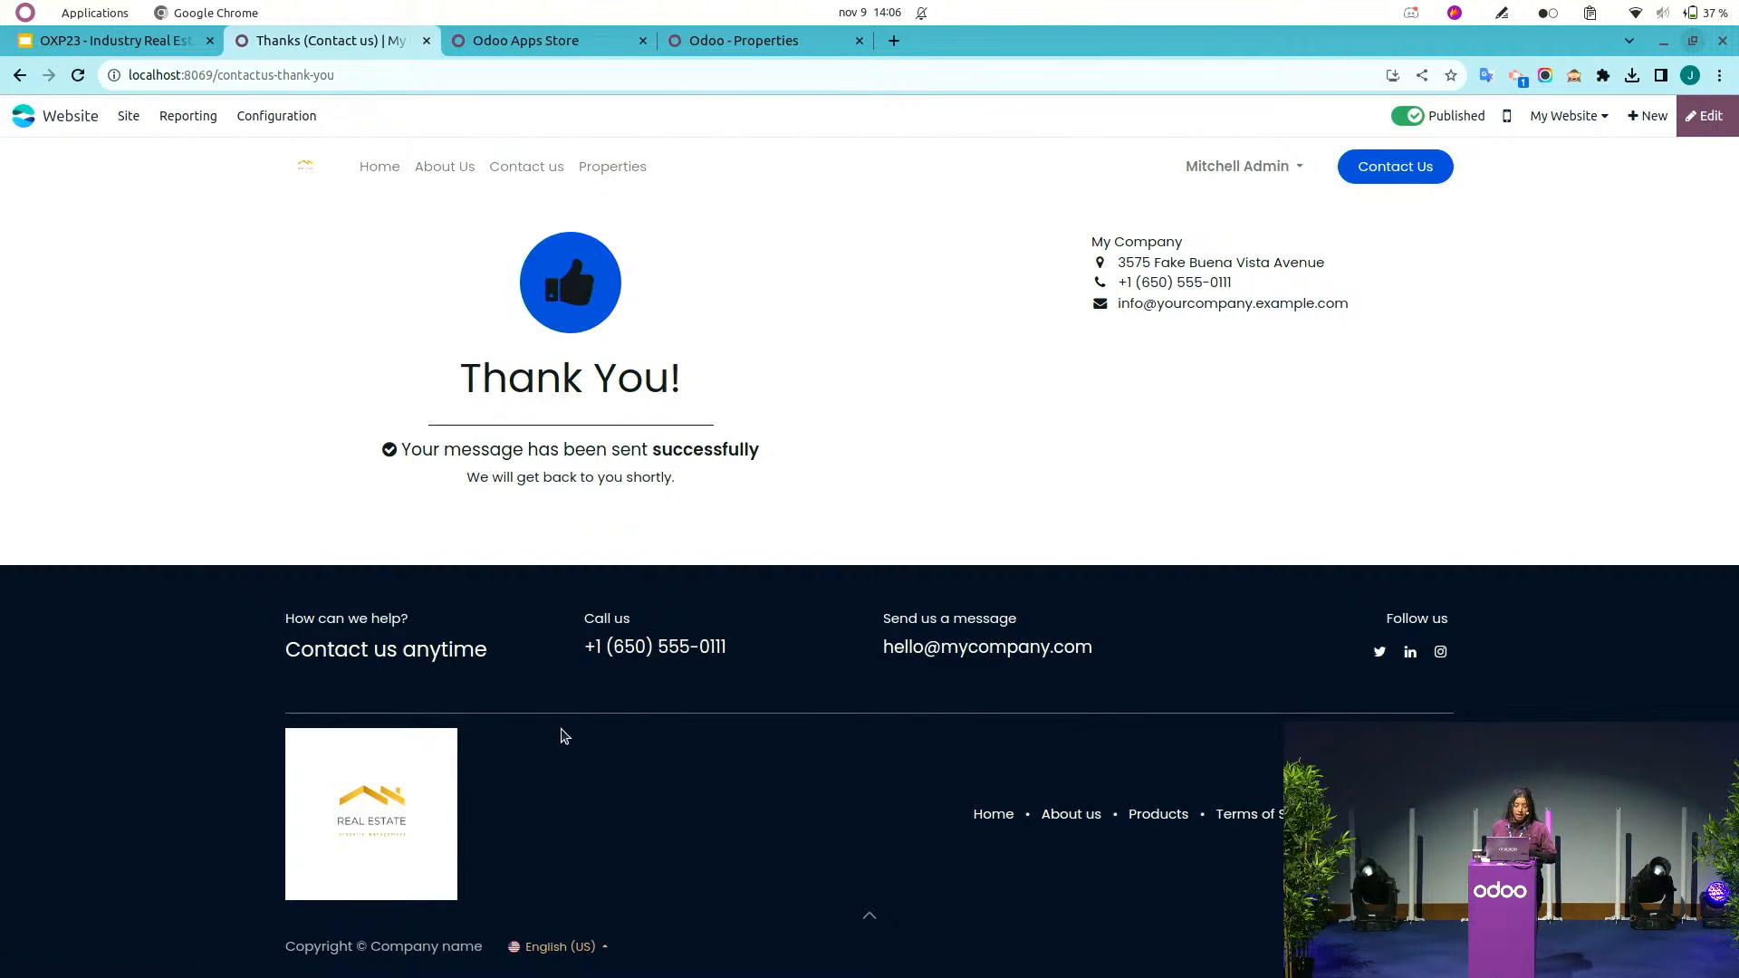
Clear the My Pipeline filter in the CRM pipeline and open the new 'I want to rent an appartment' lead.
click(51, 118)
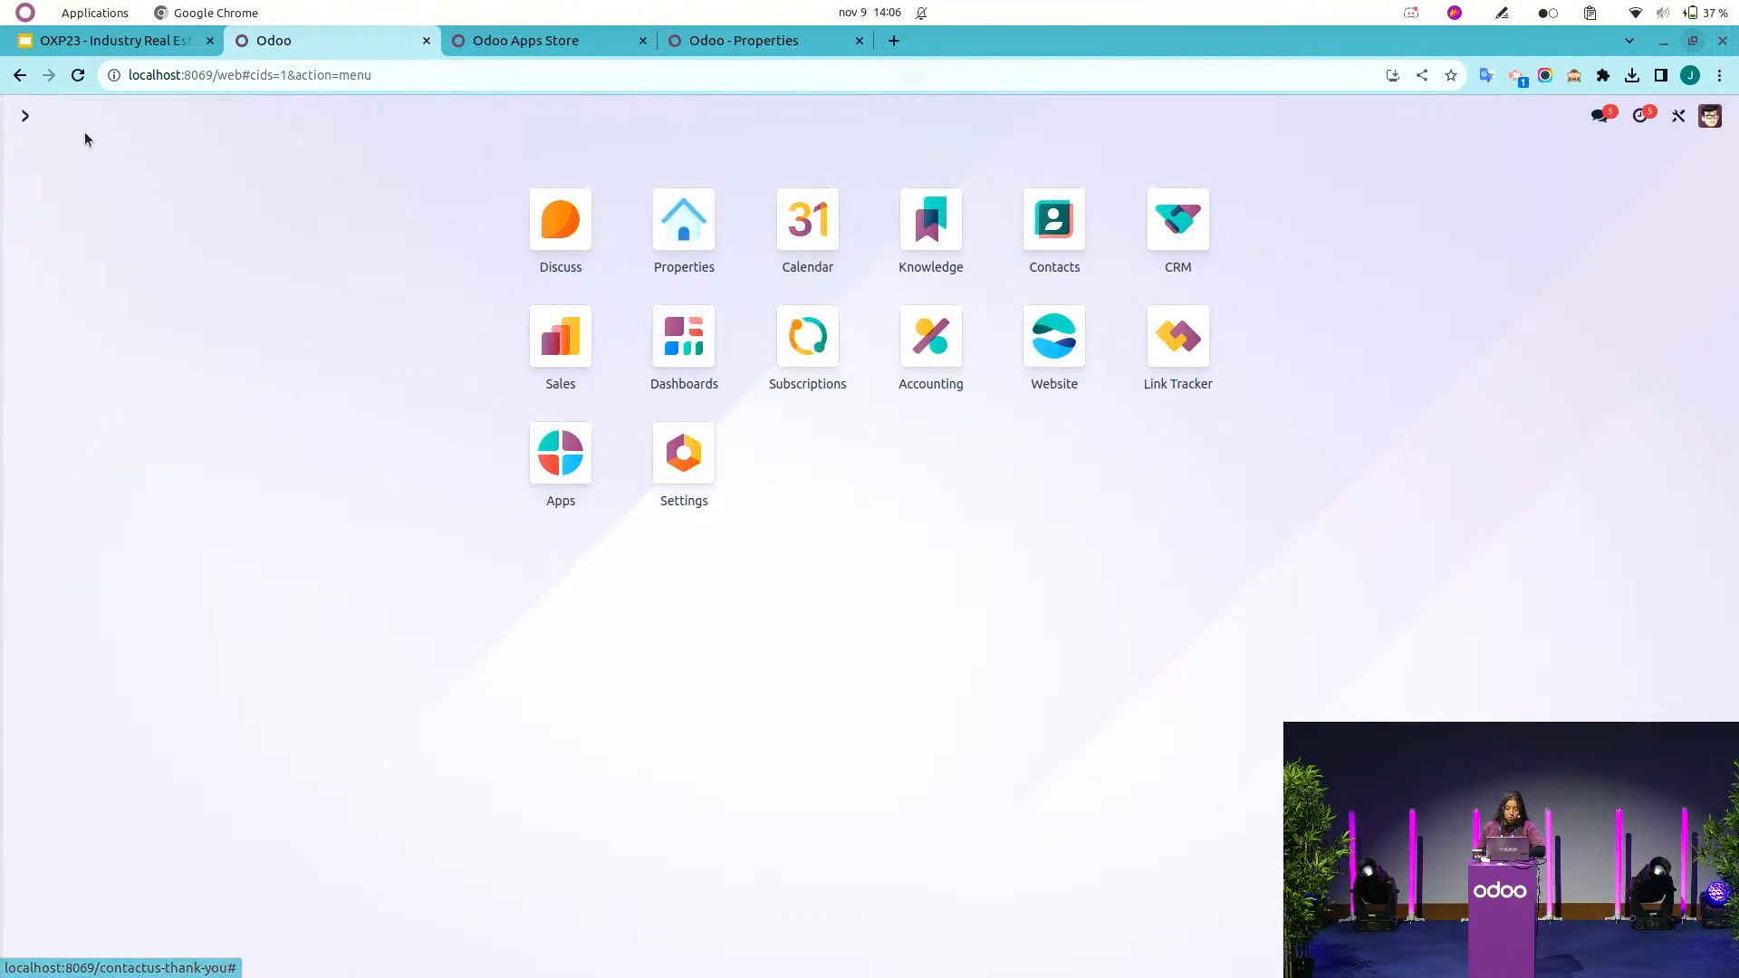
click(1174, 223)
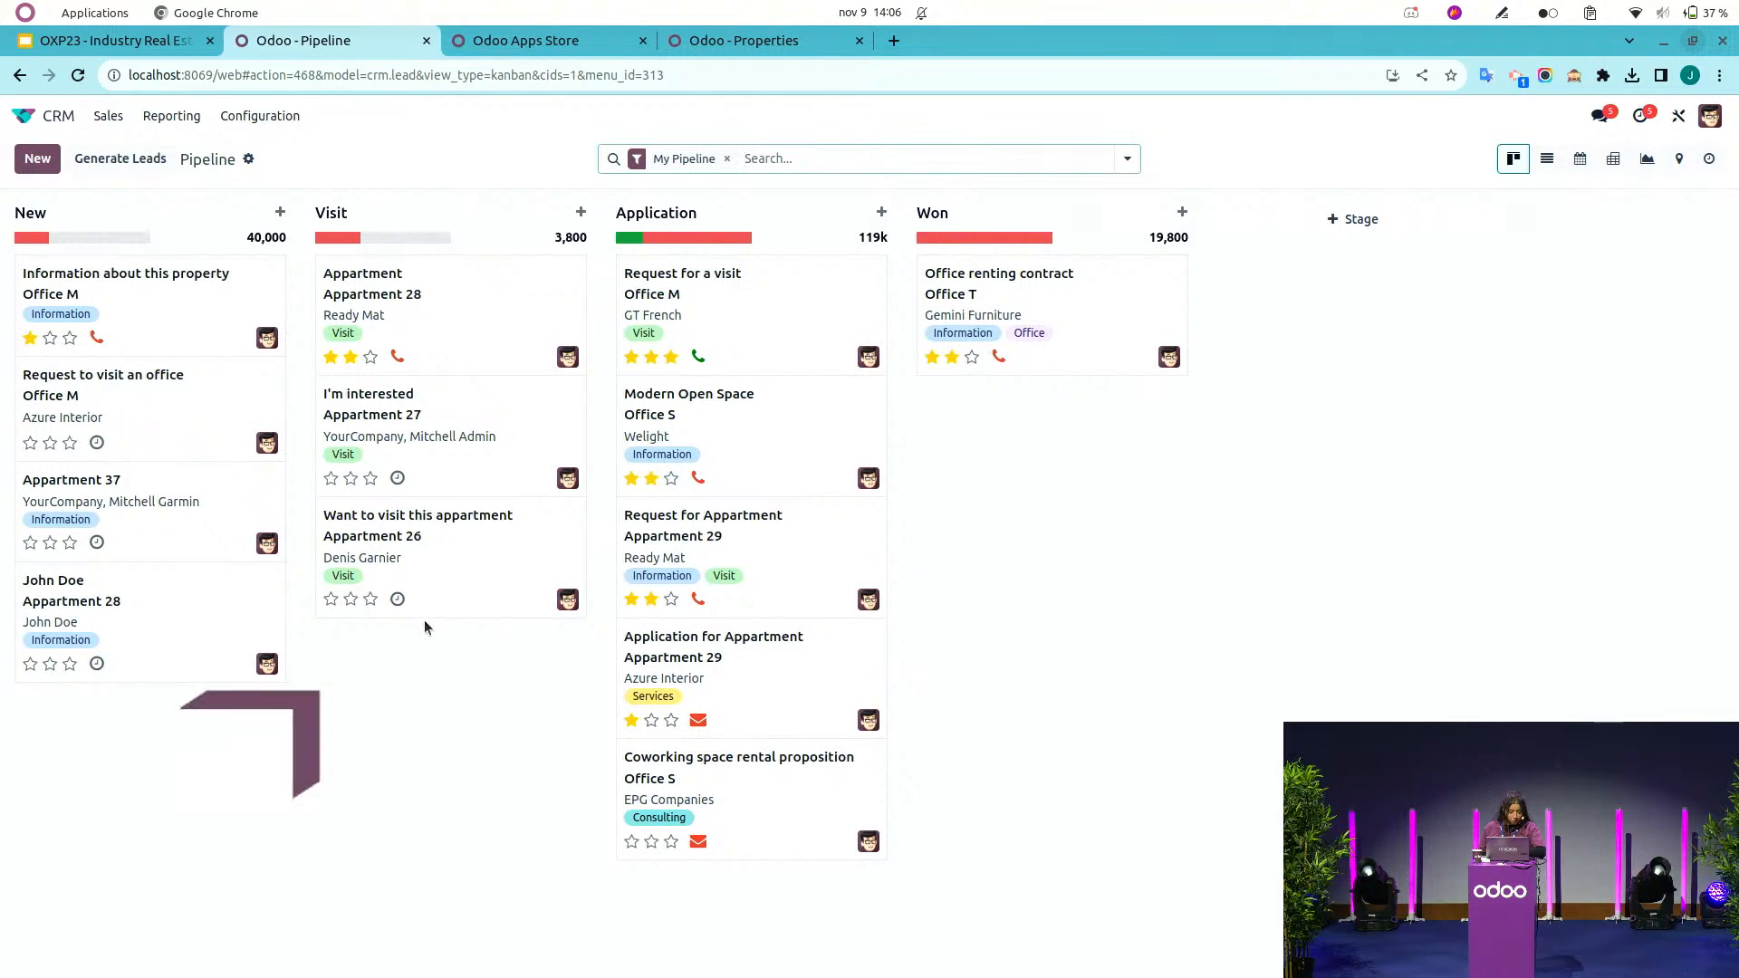
click(726, 158)
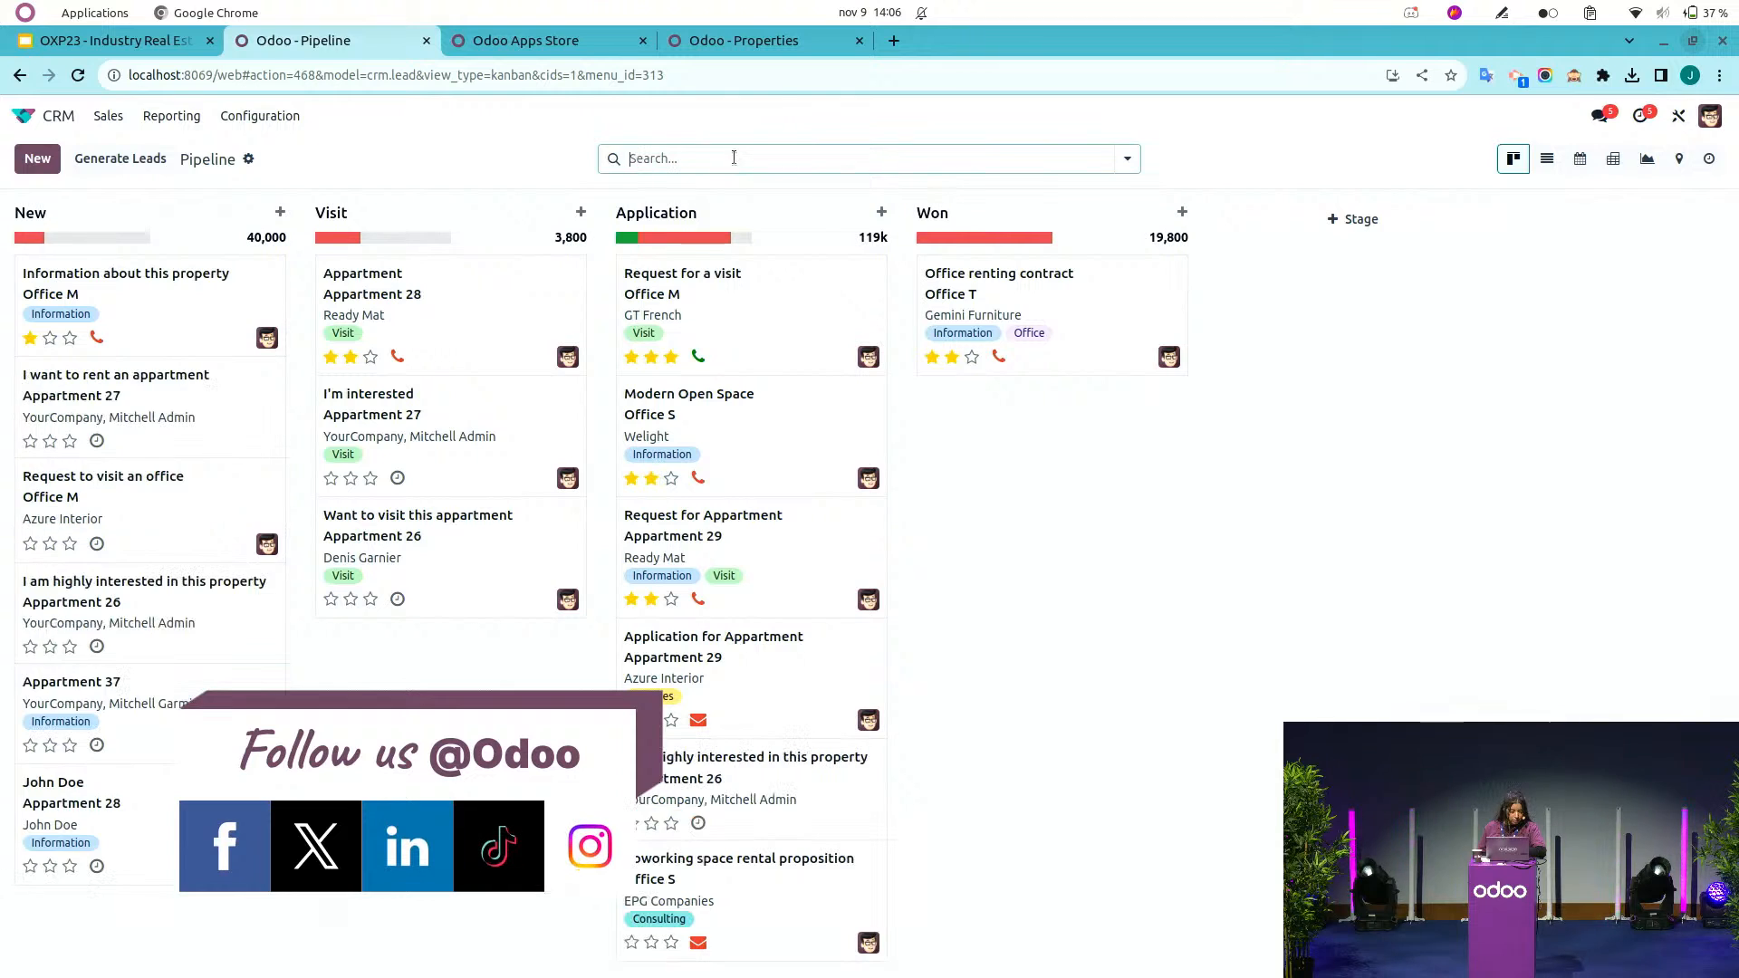
click(116, 385)
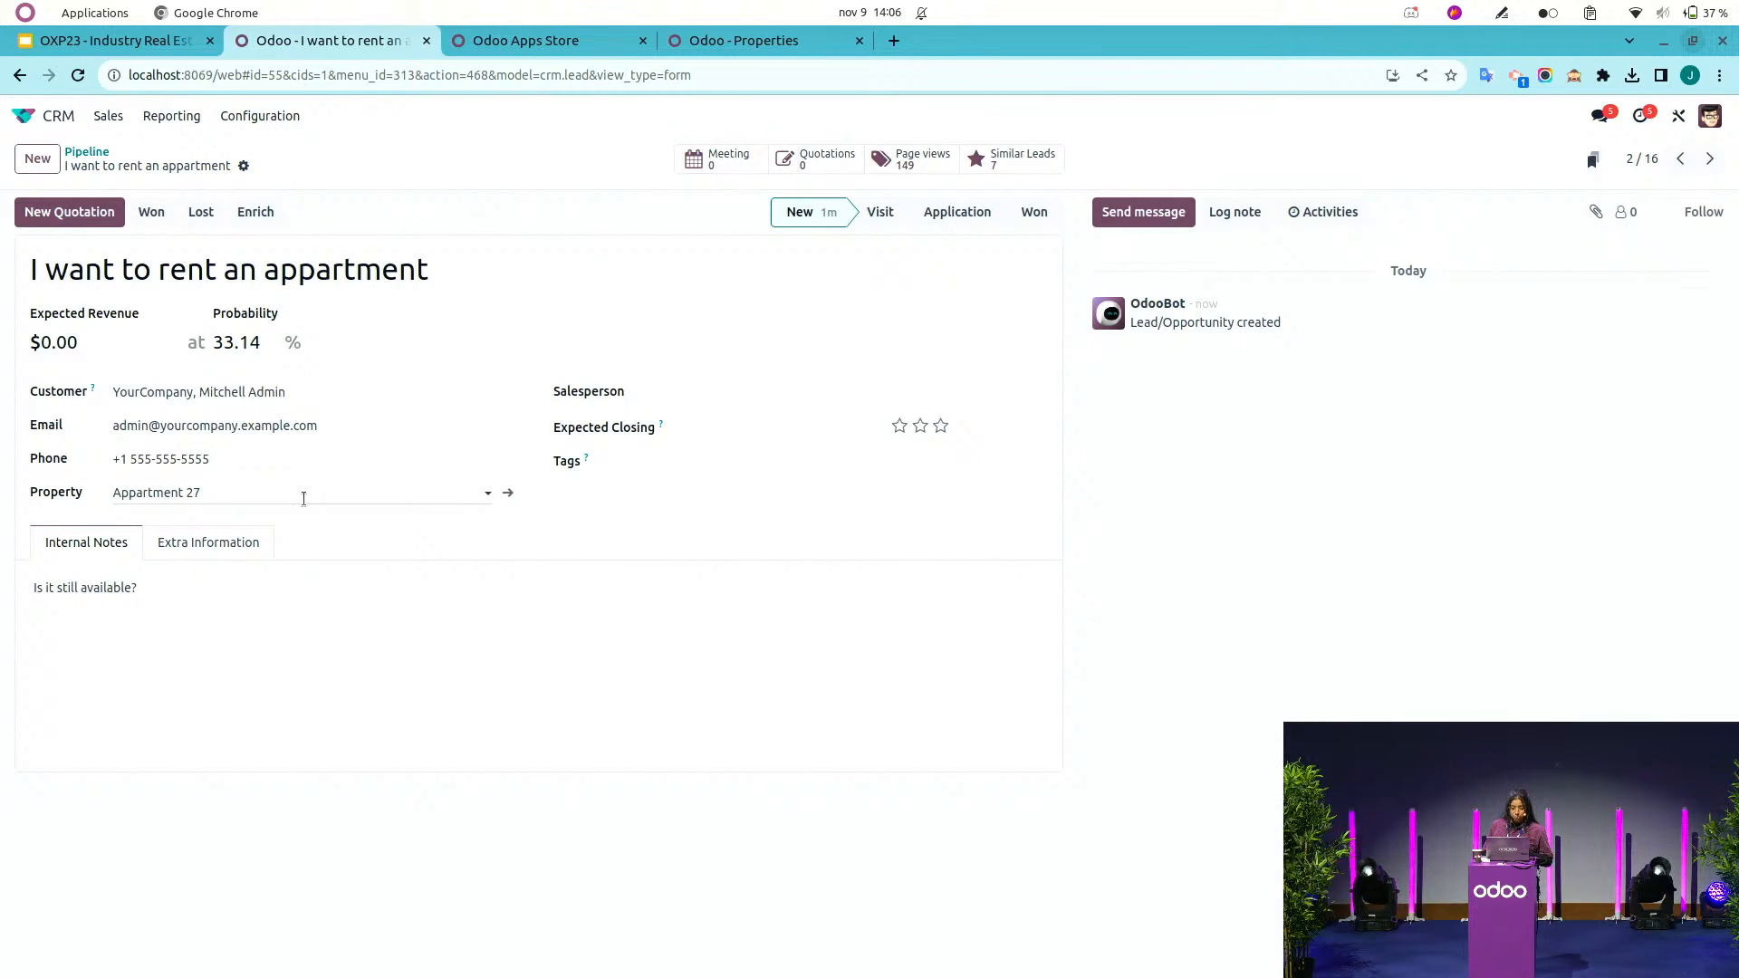
Move the 'I want to rent an appartment' lead from New to the Visit stage.
click(77, 152)
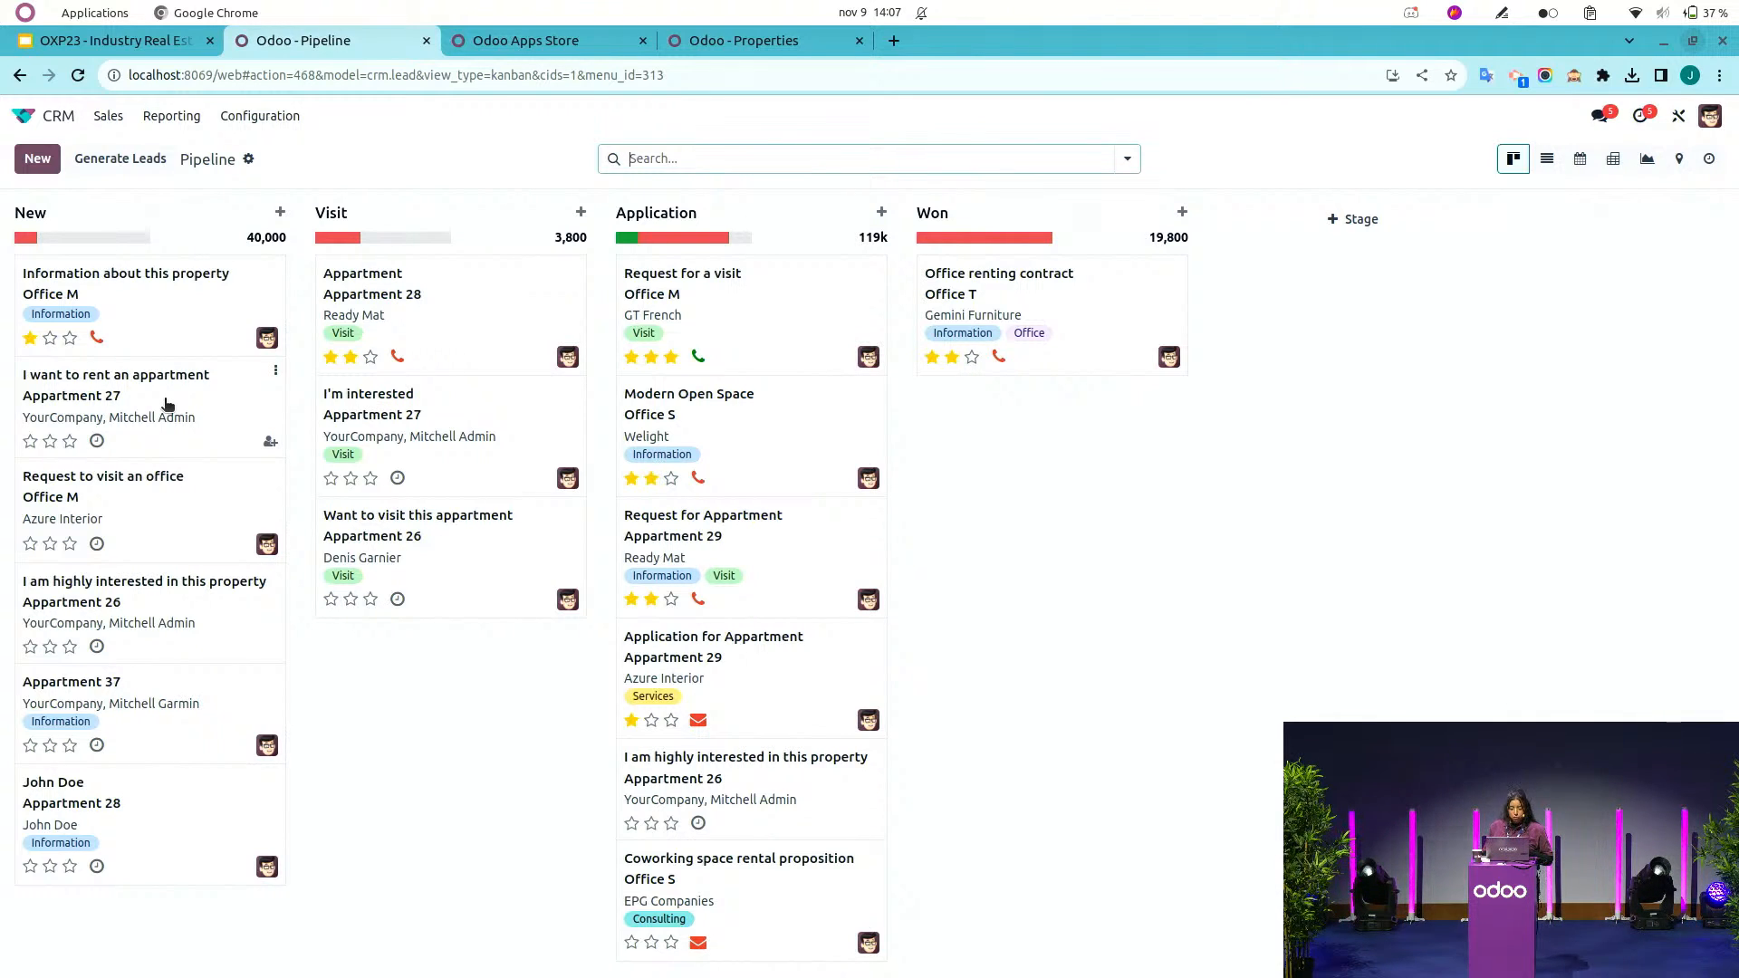
drag(168, 403, 471, 414)
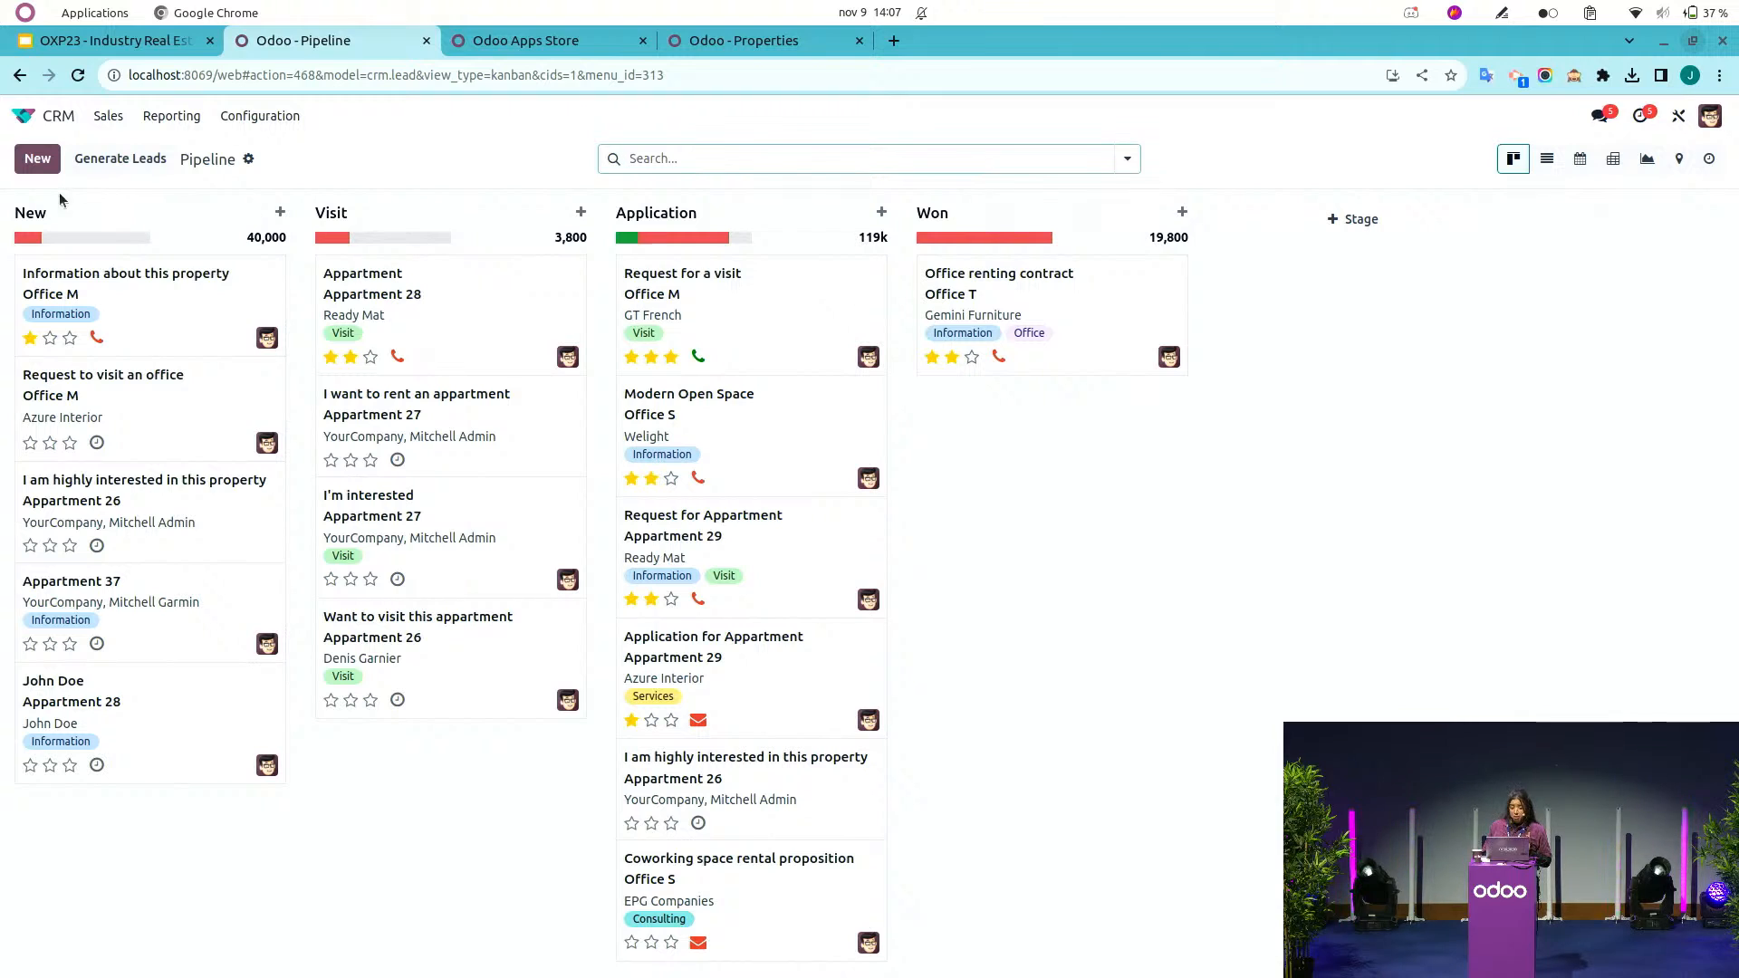
Leave the CRM pipeline, open the Properties app and view the yearly availability schedule of the properties.
click(42, 170)
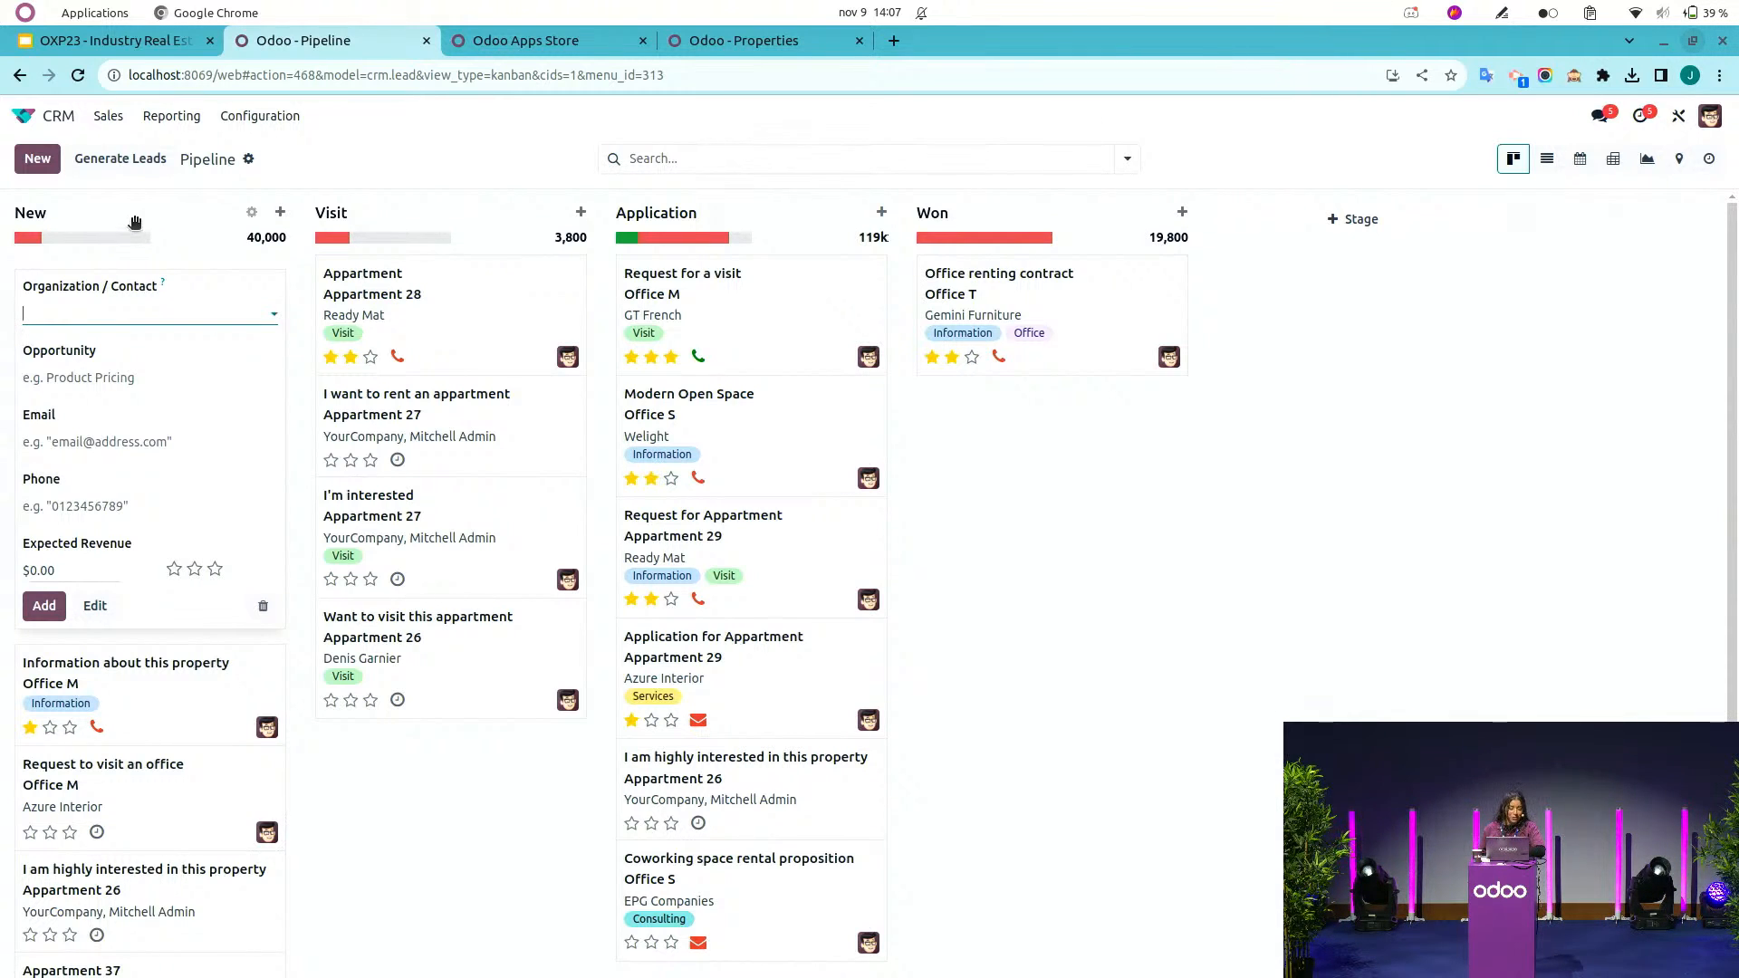
click(24, 118)
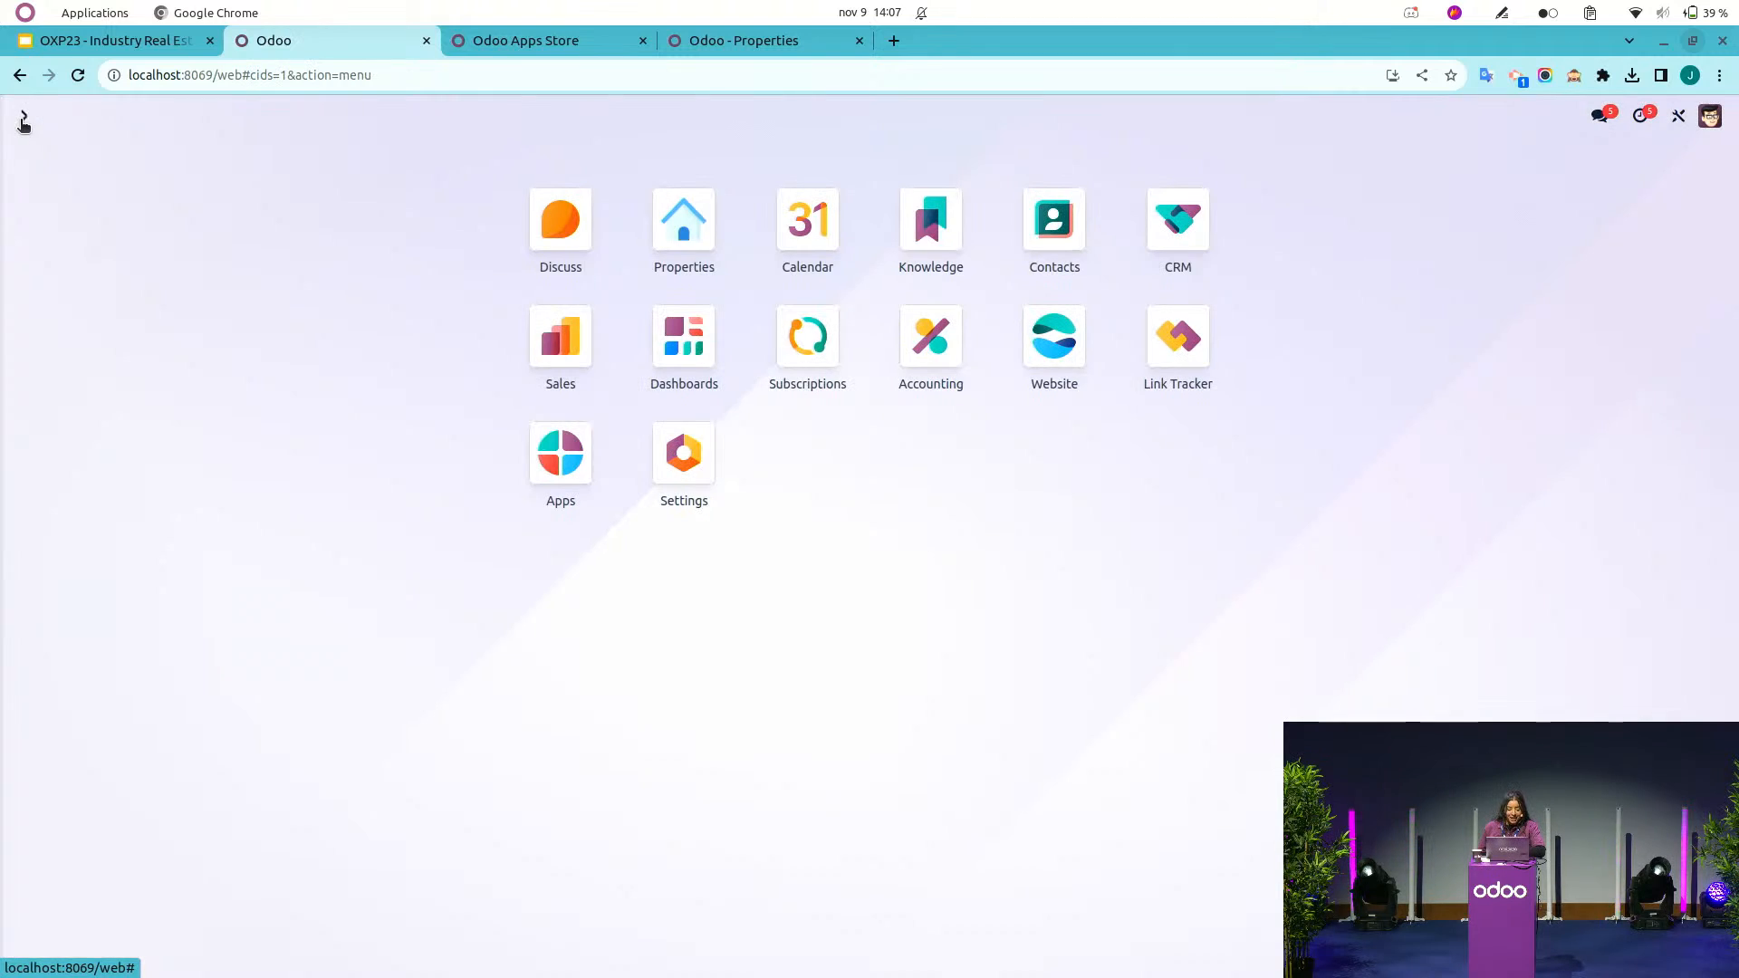
click(684, 243)
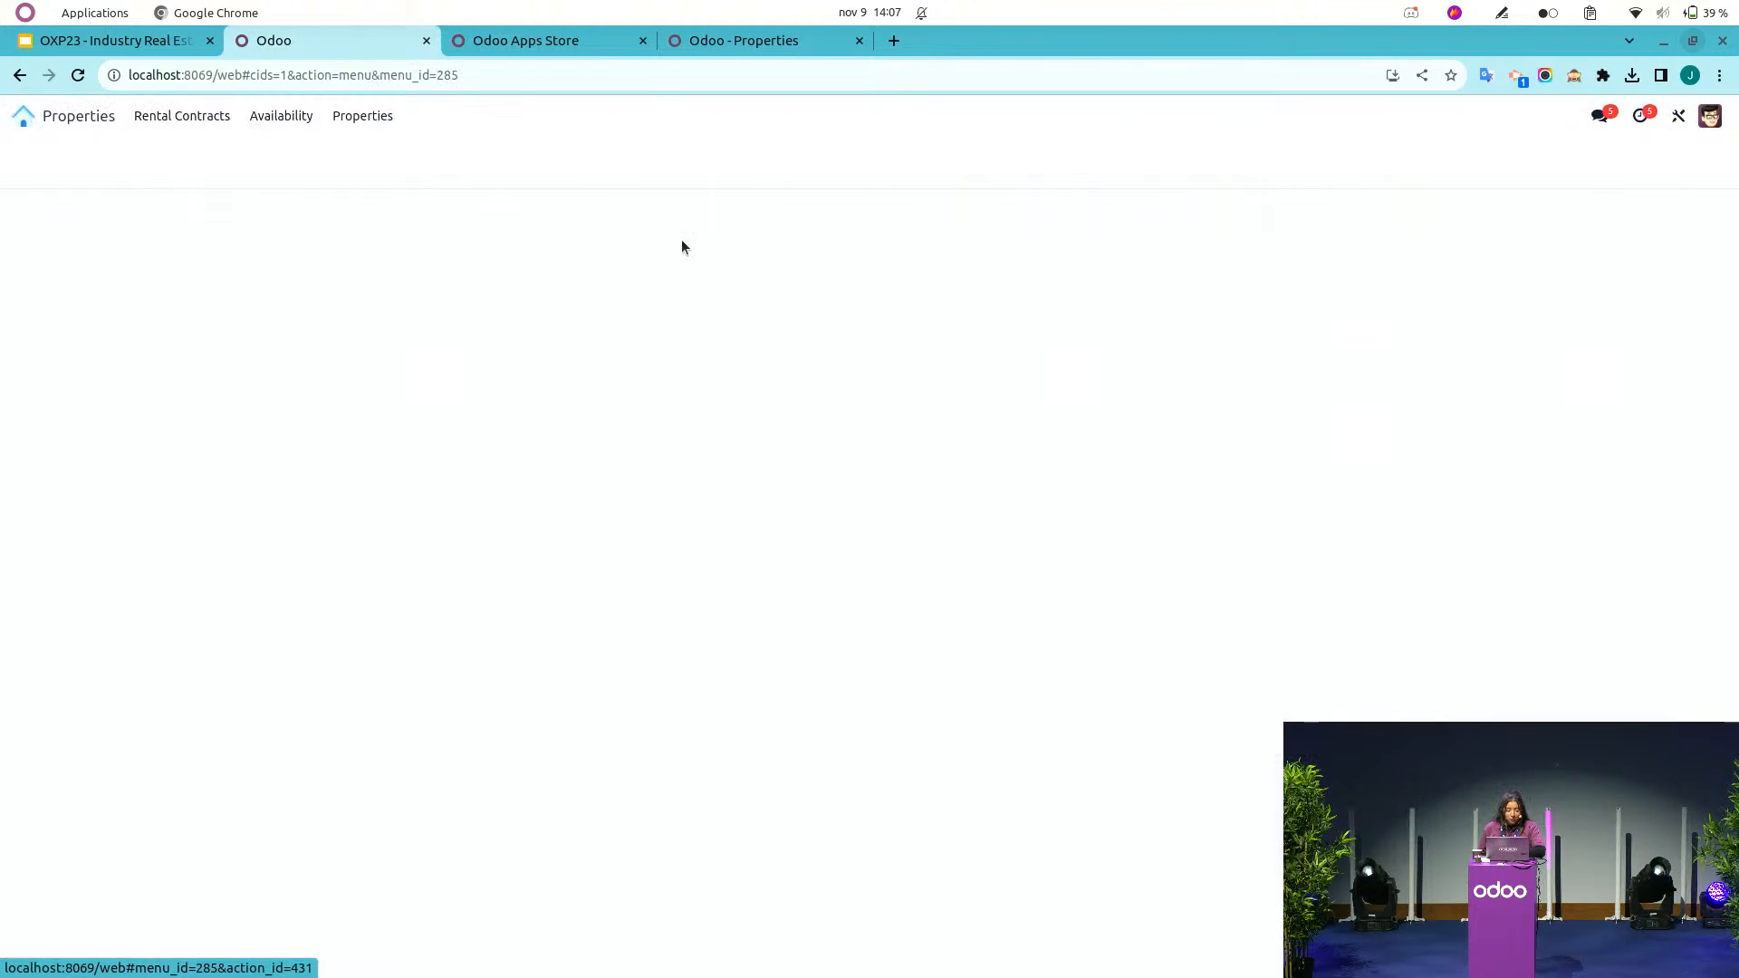
click(269, 122)
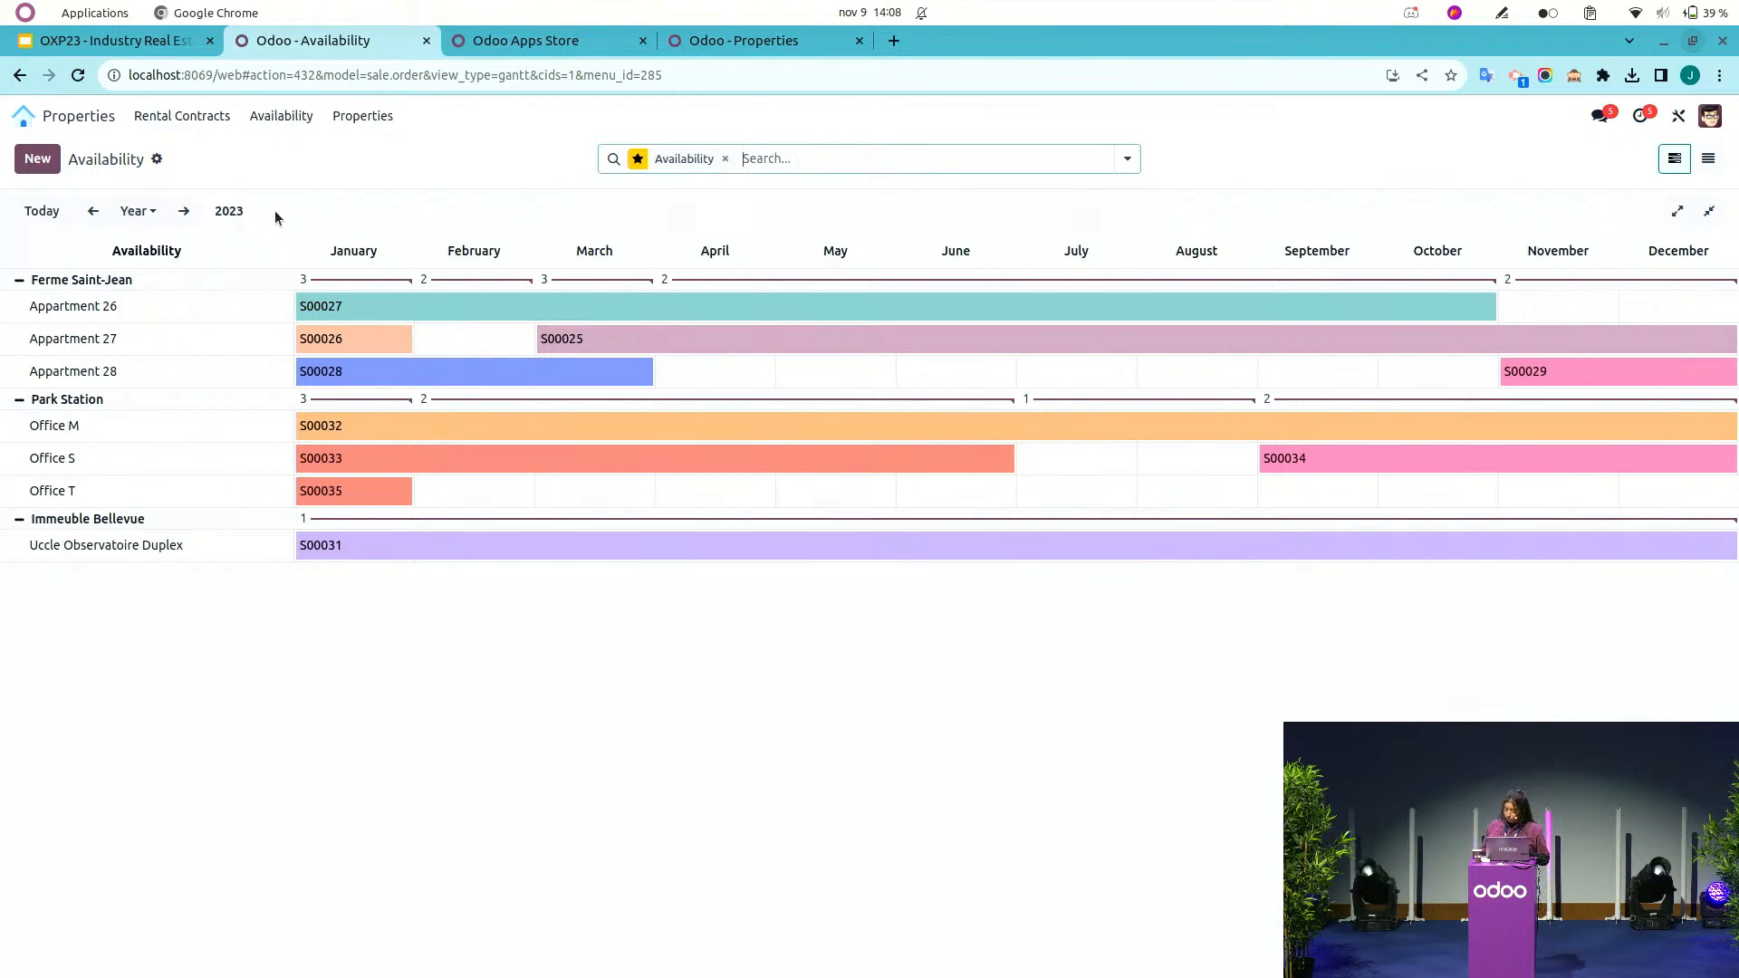
Create a new rental contract and select the prospective tenant by name as Tenant.
click(158, 121)
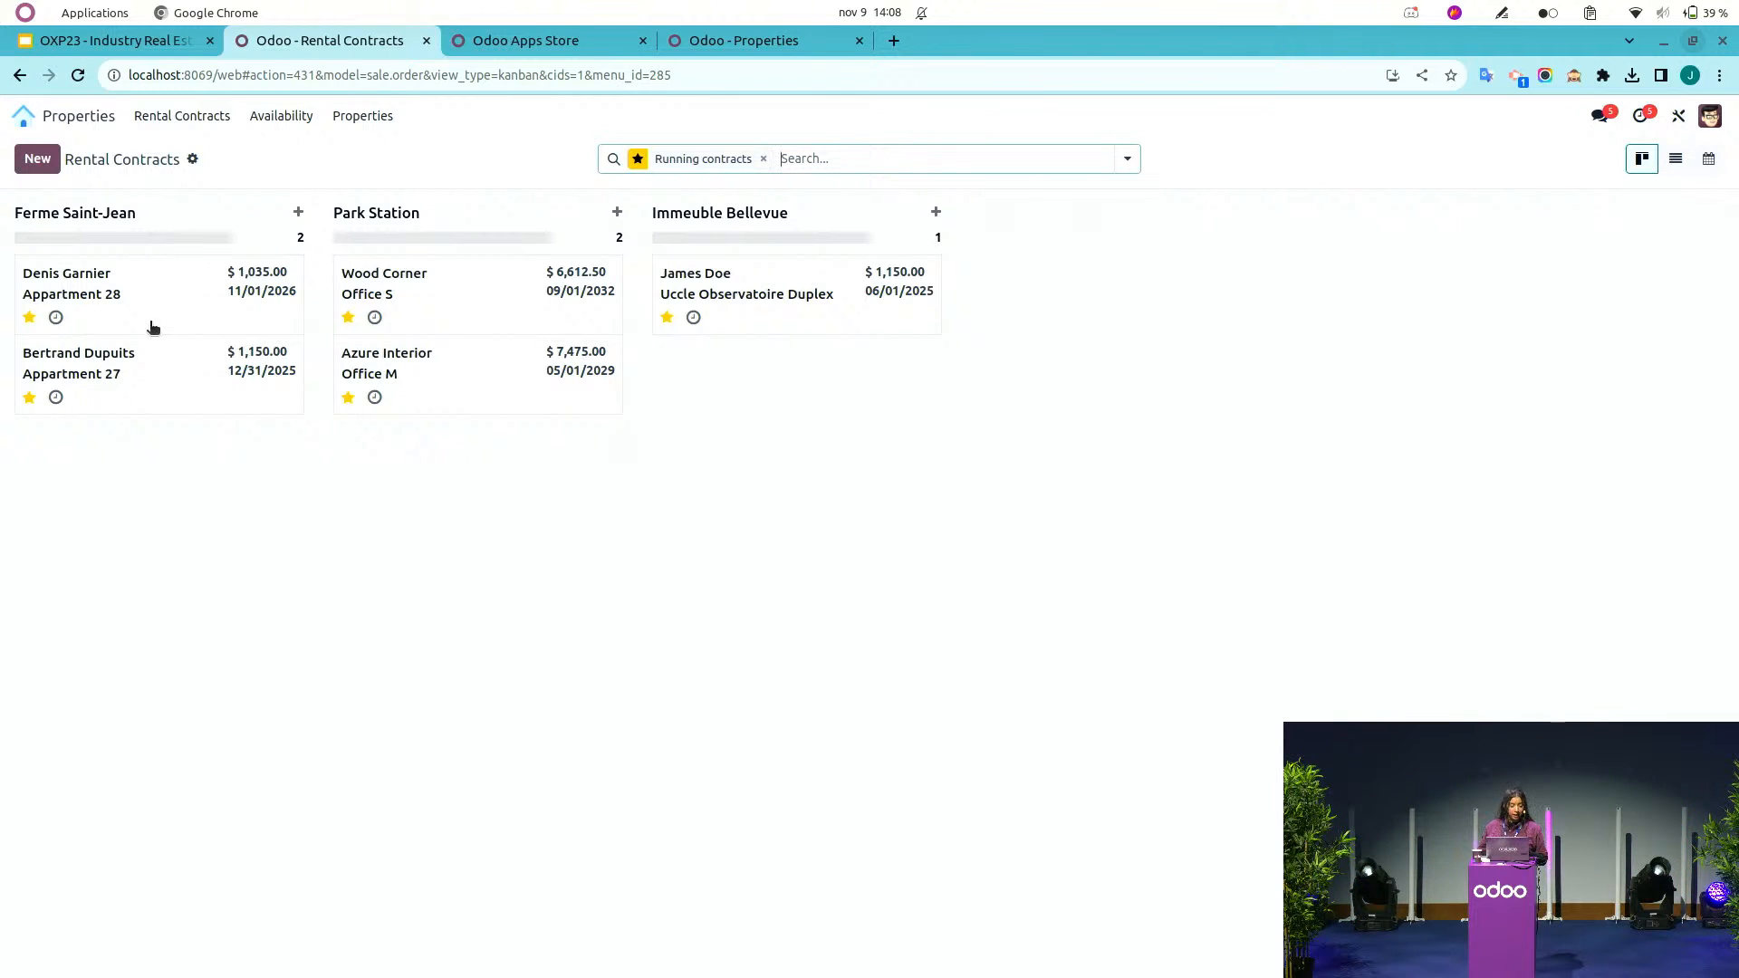
click(37, 168)
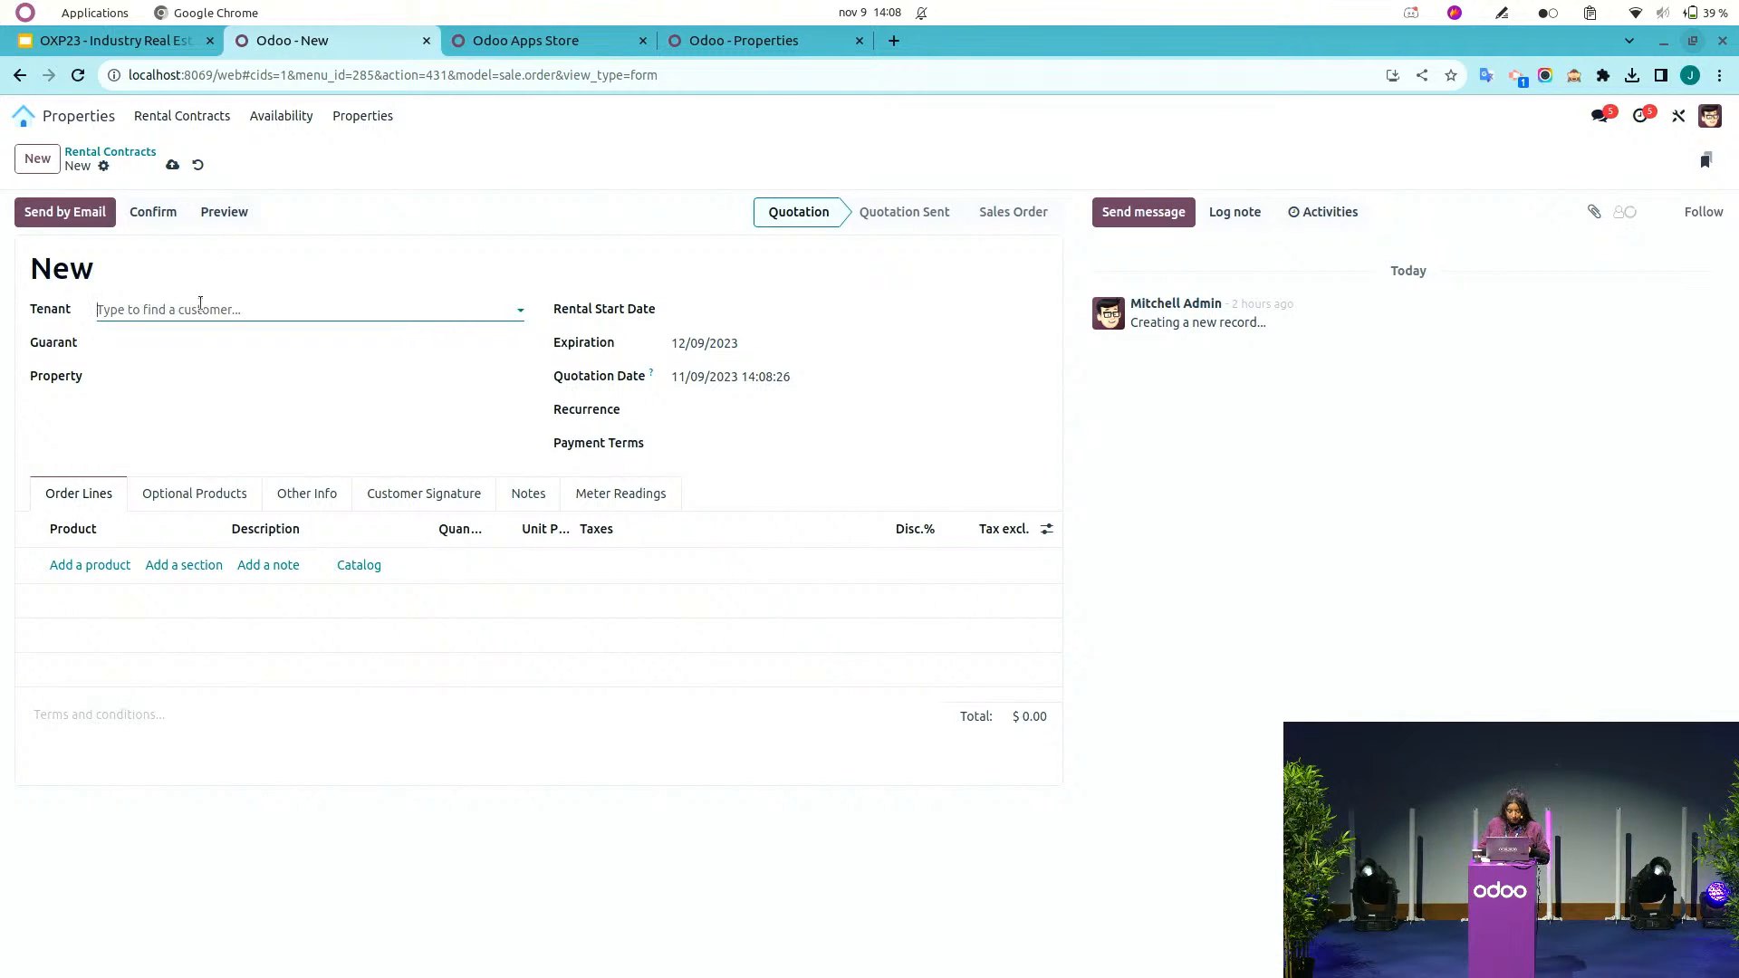
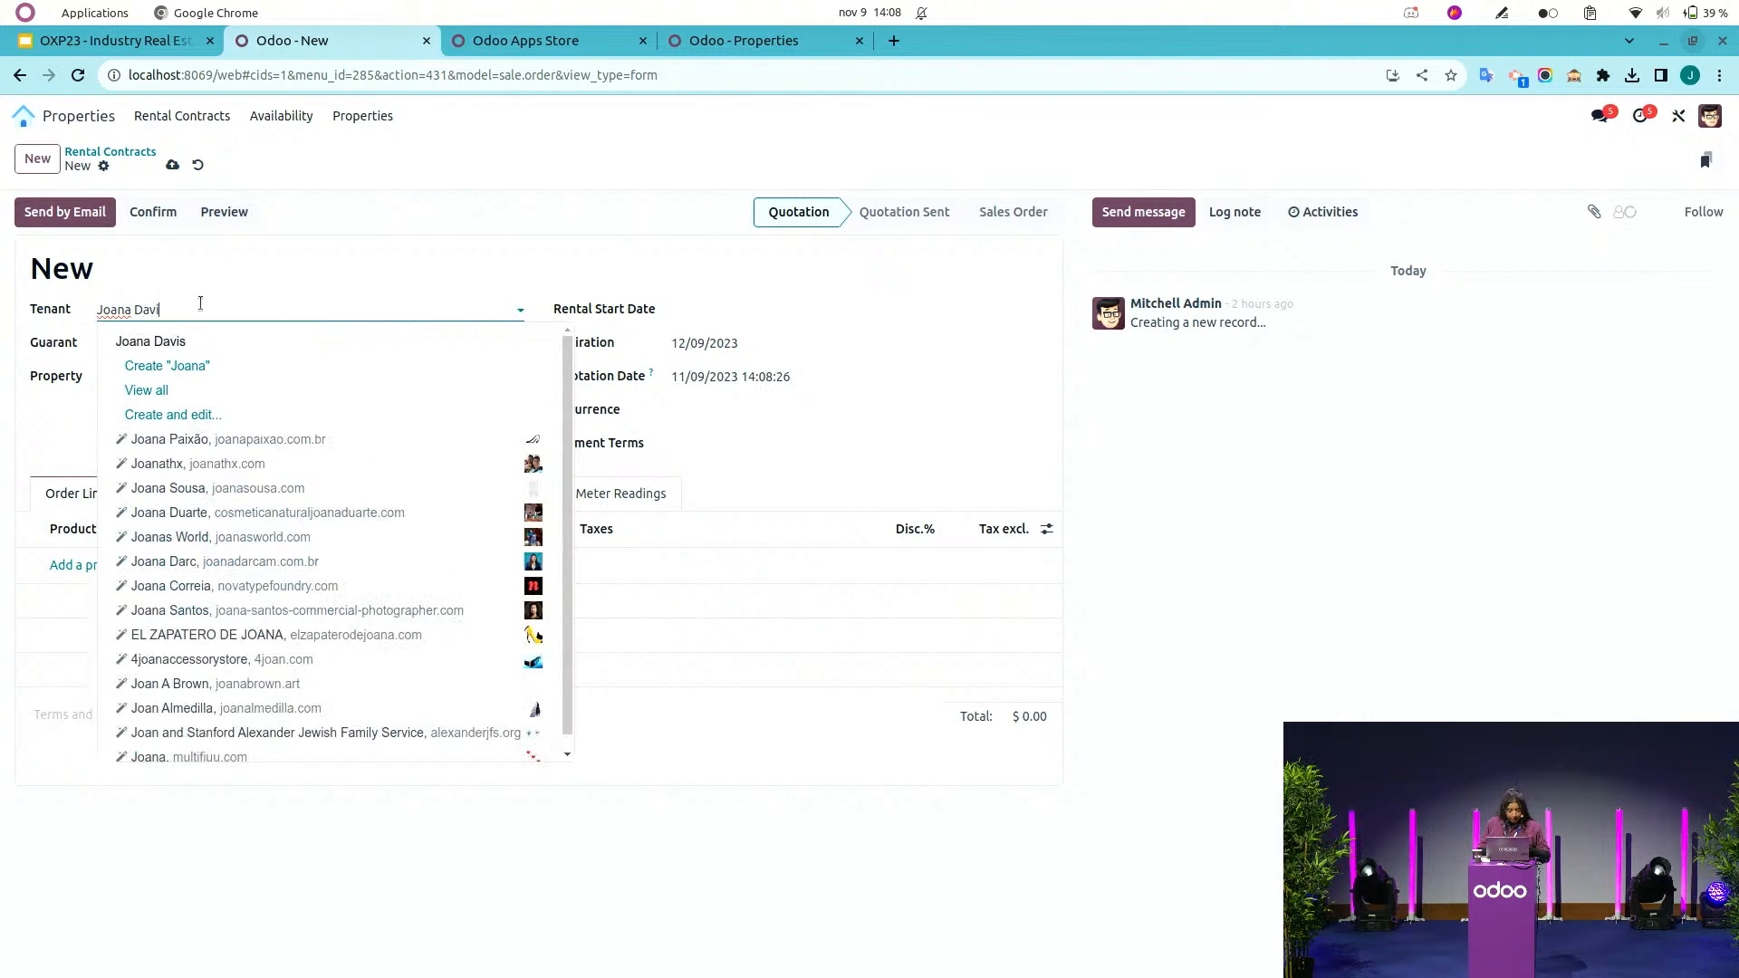
click(181, 339)
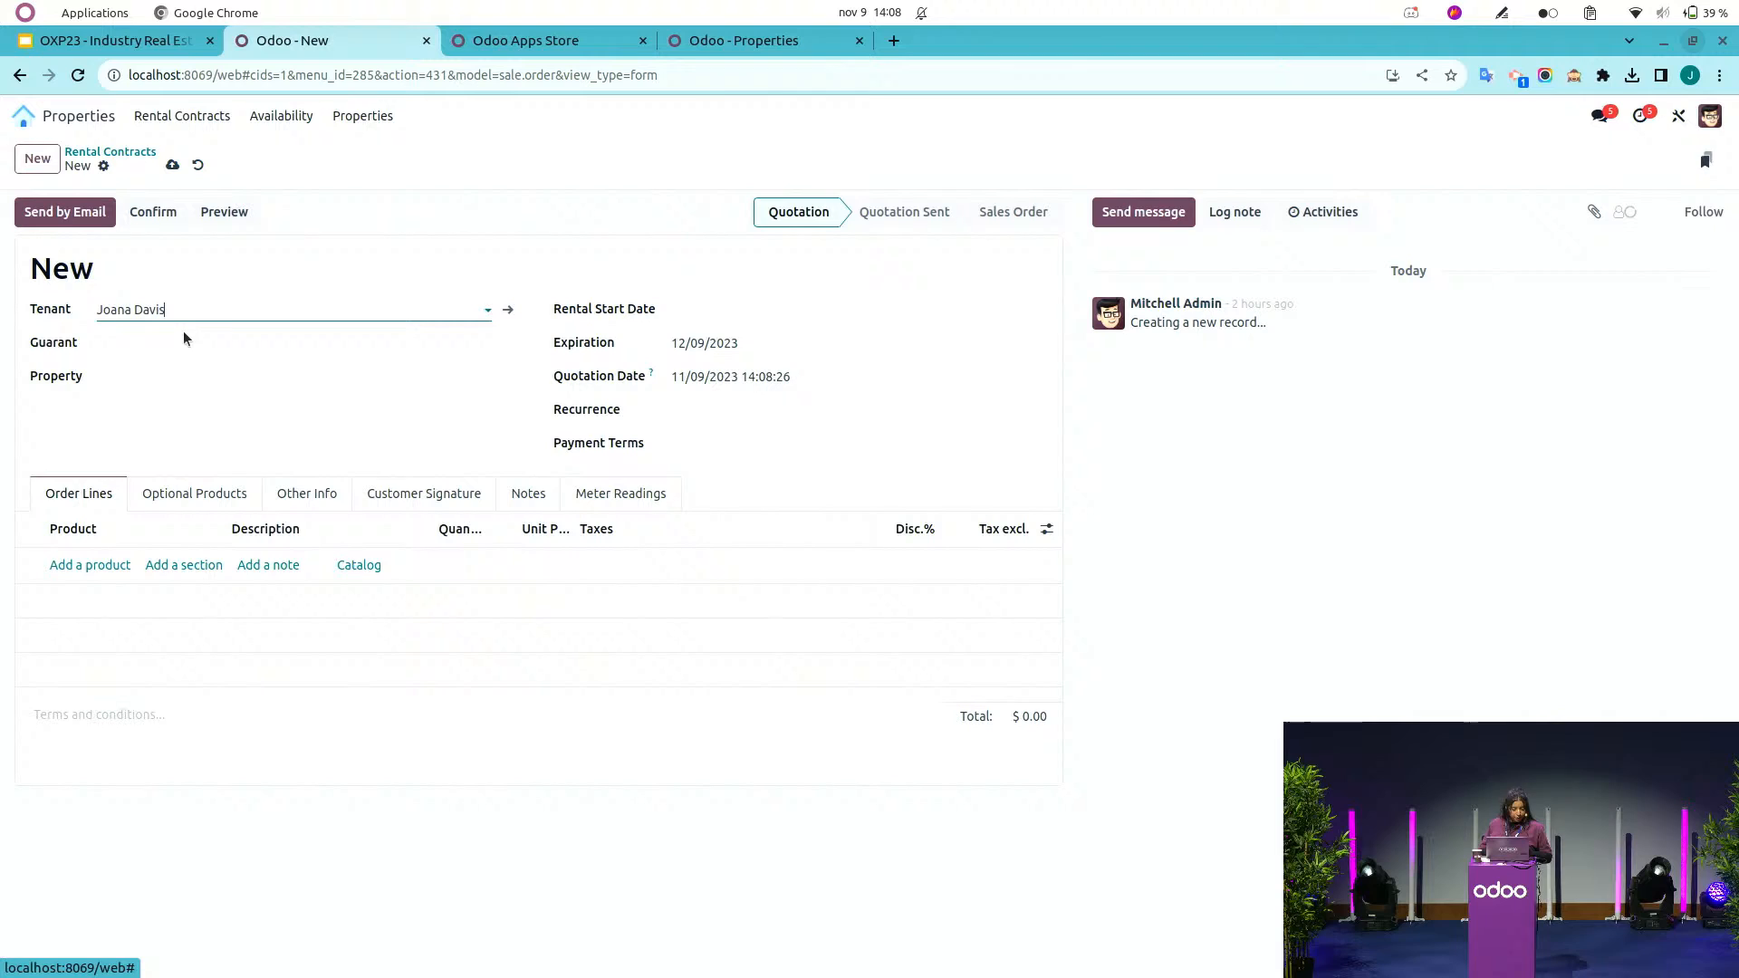
Set the contract's property to Office T and the rental start date to 12/01/2023.
click(176, 384)
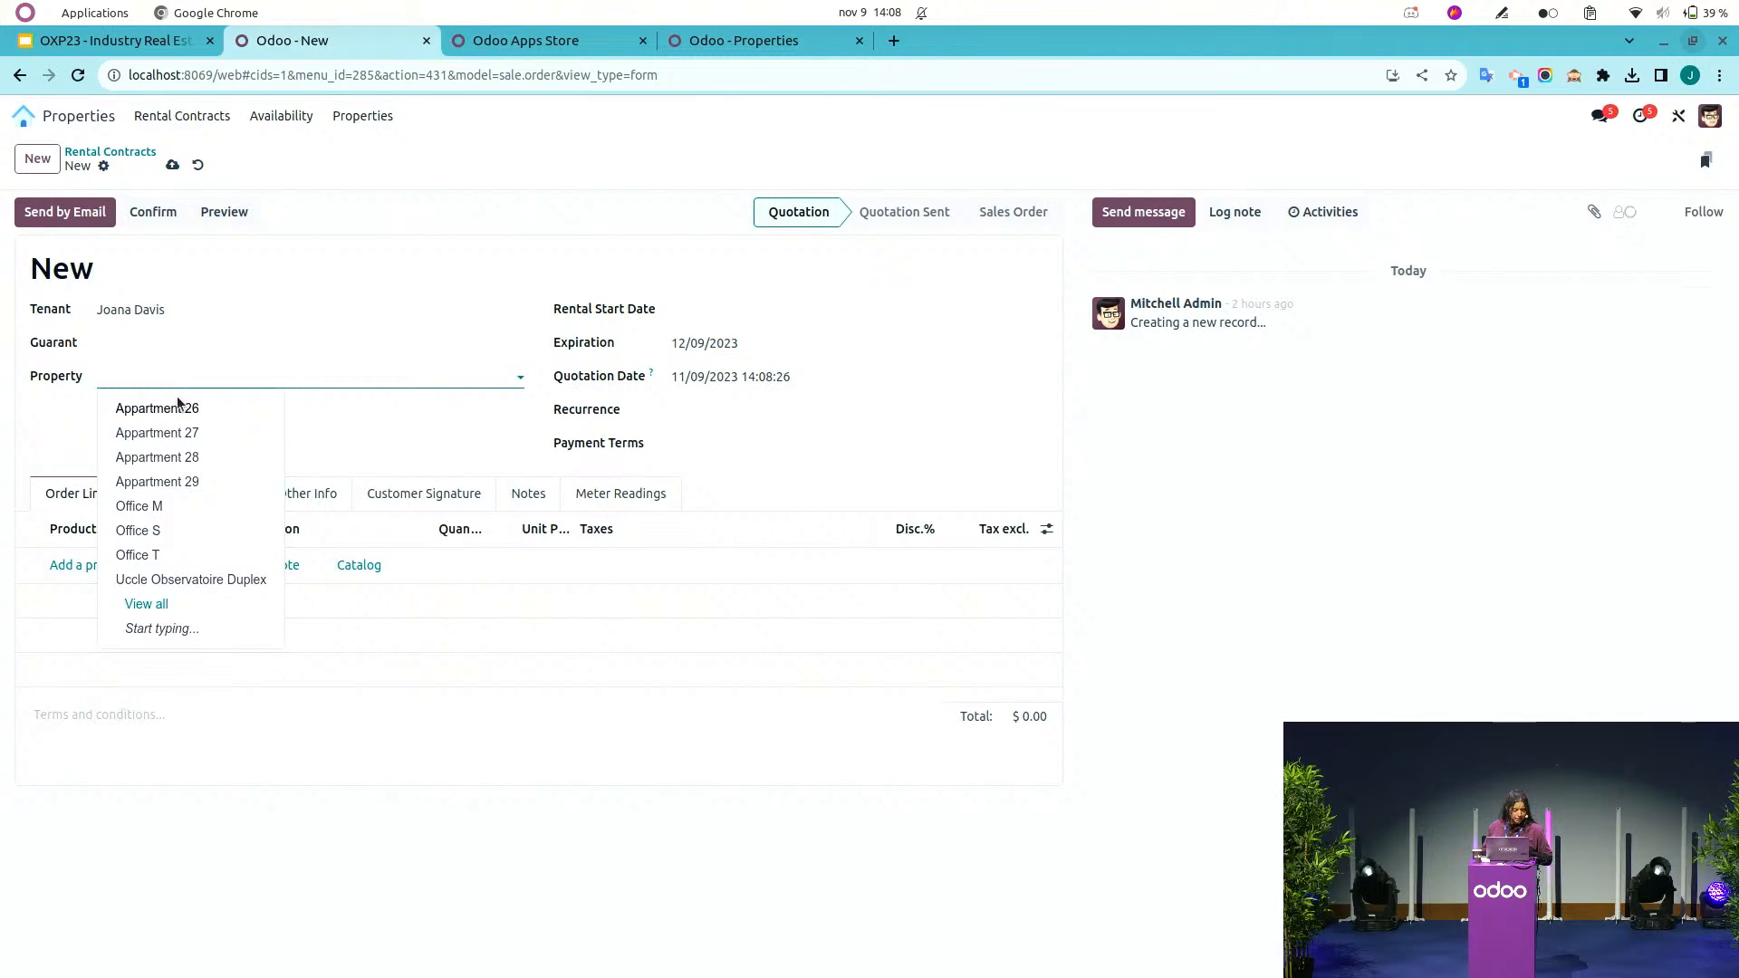
click(159, 555)
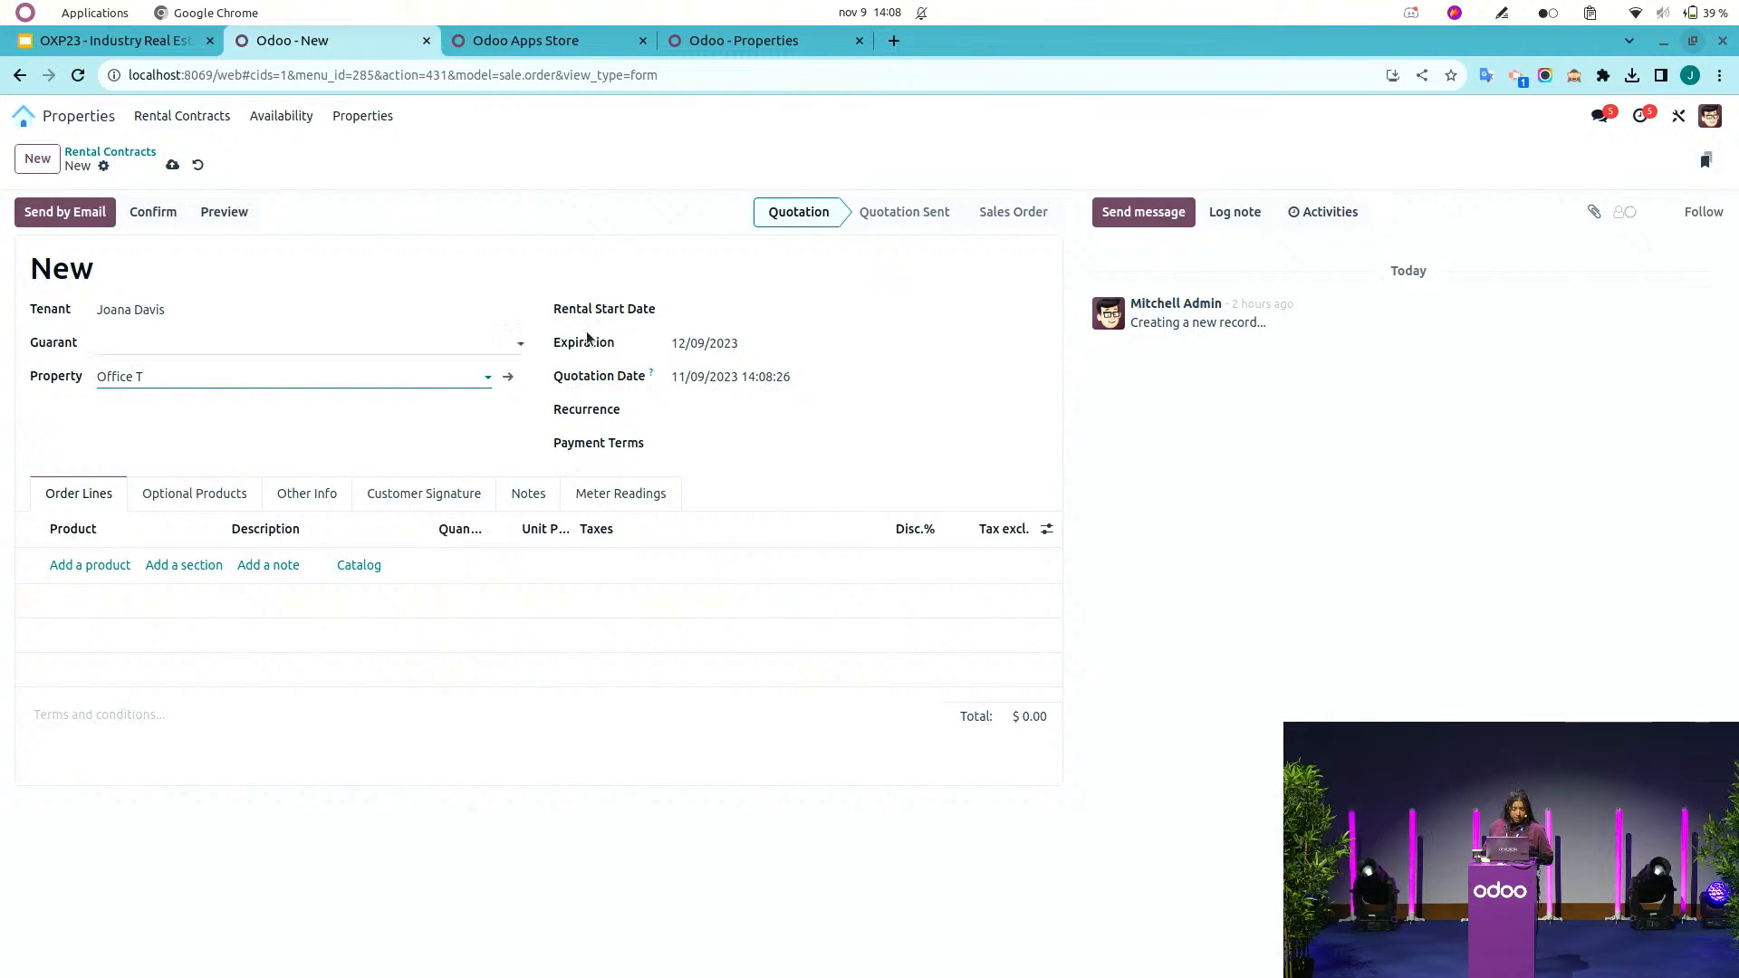
click(774, 310)
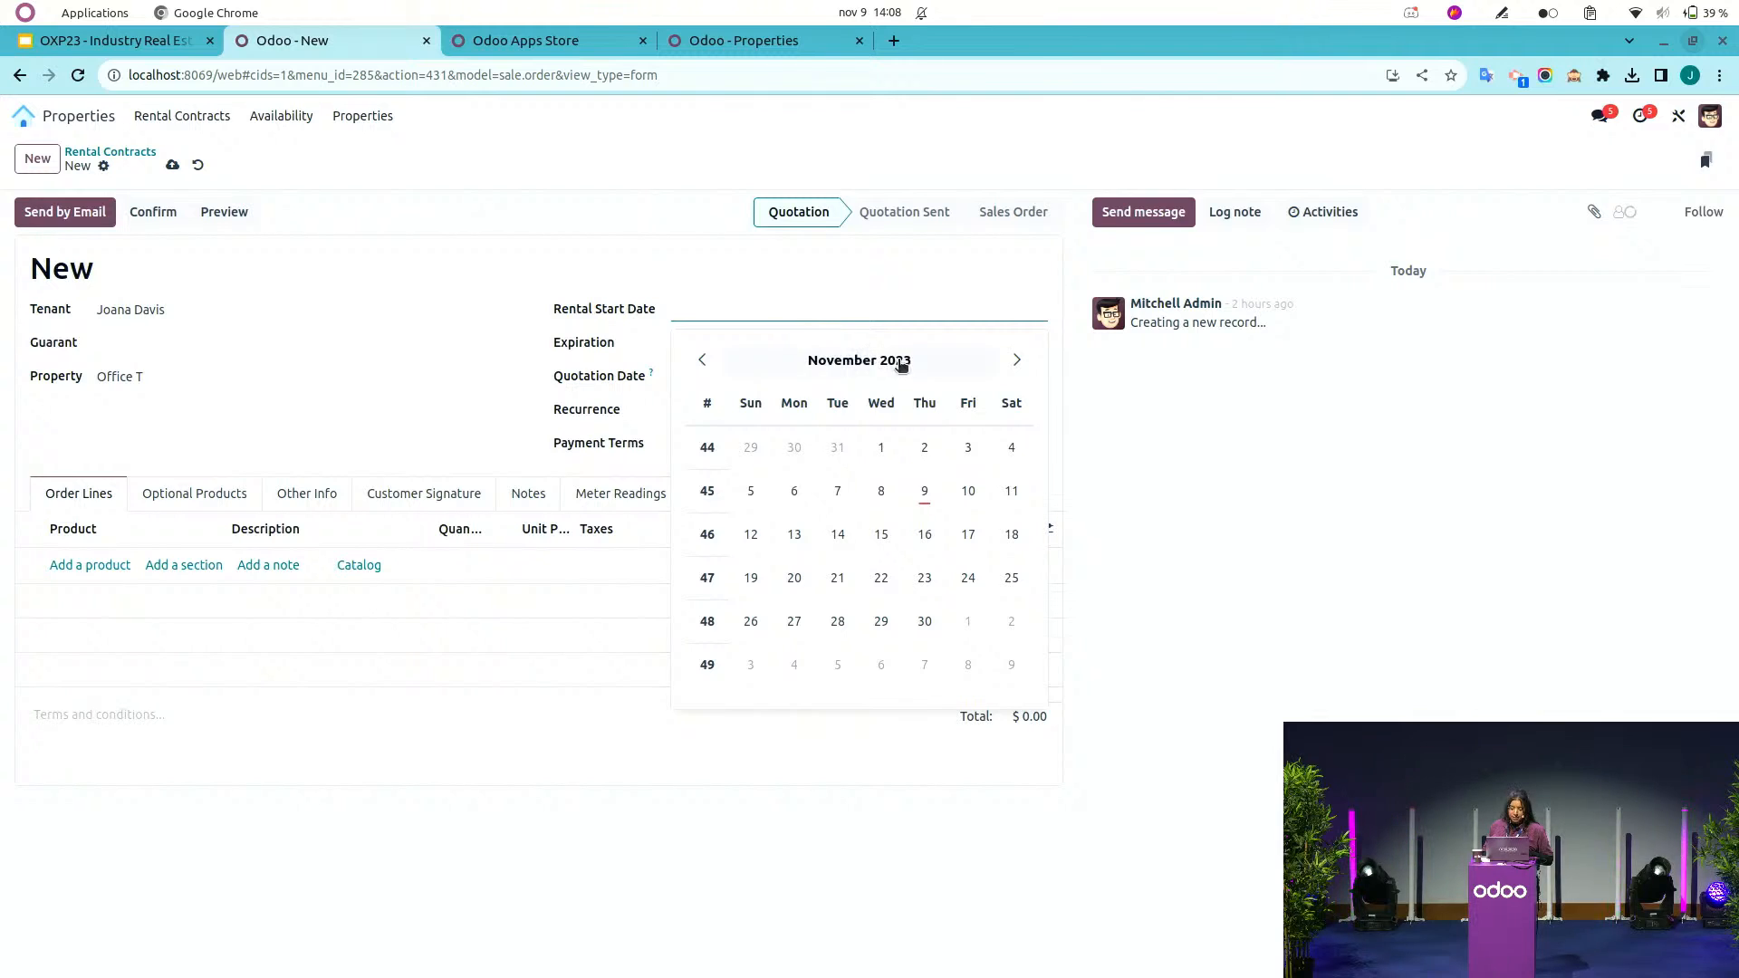
click(1015, 361)
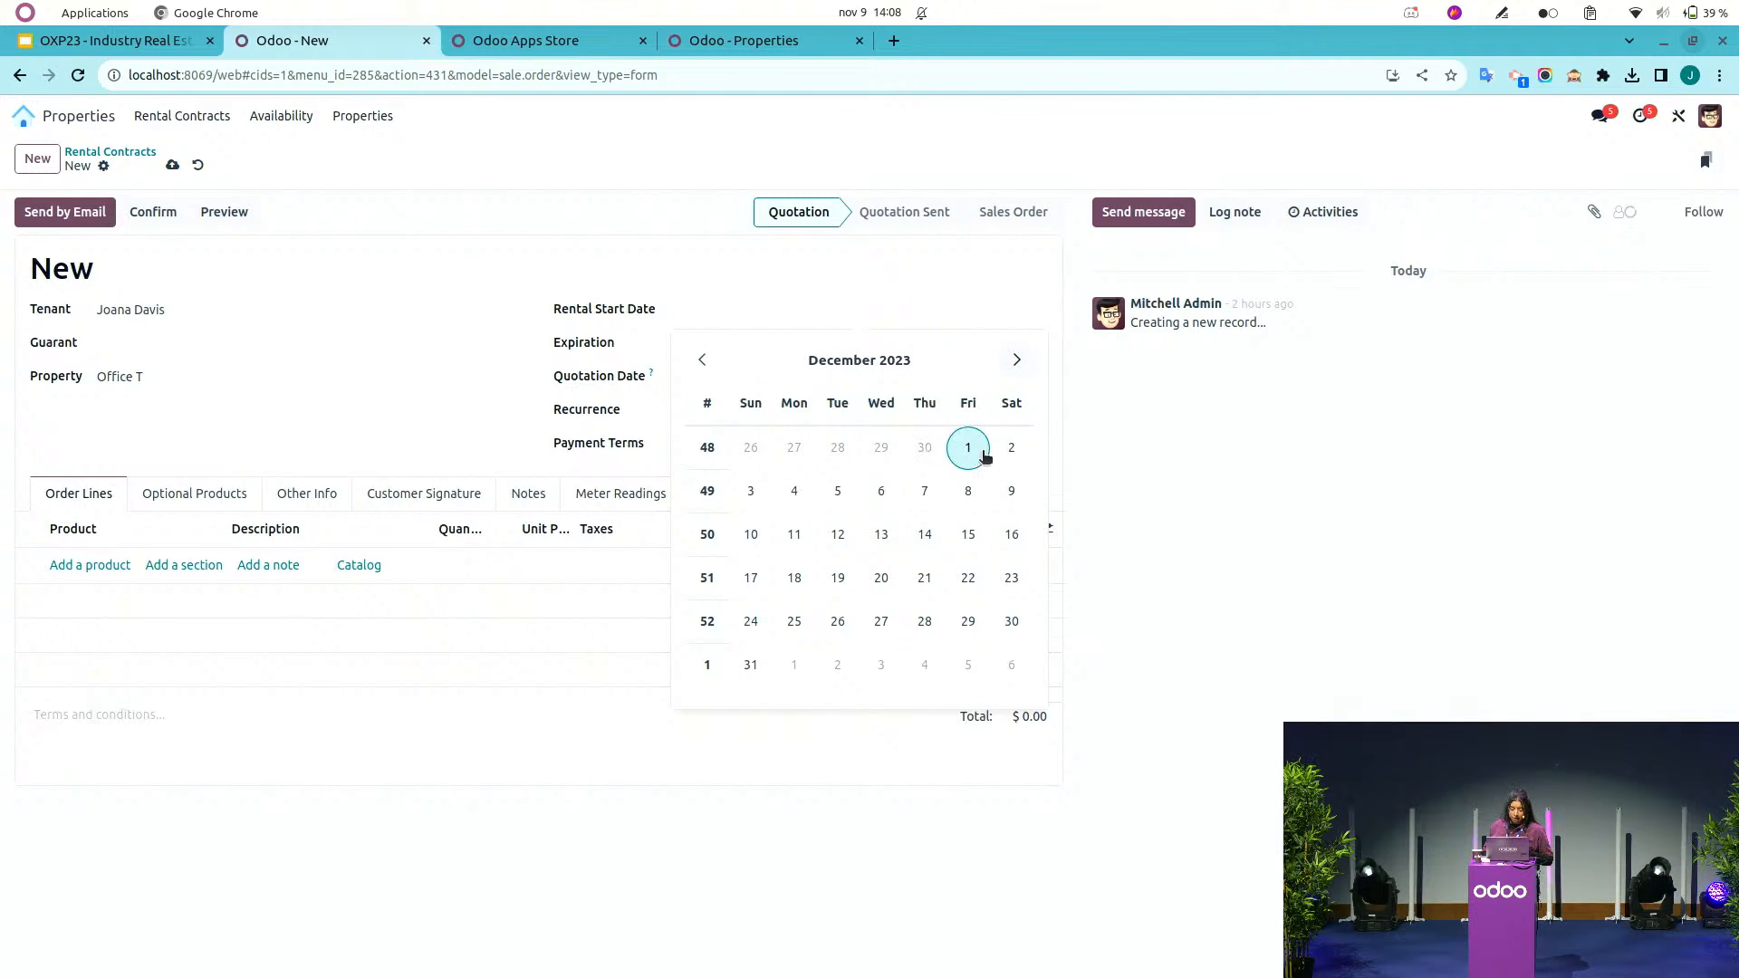
click(968, 447)
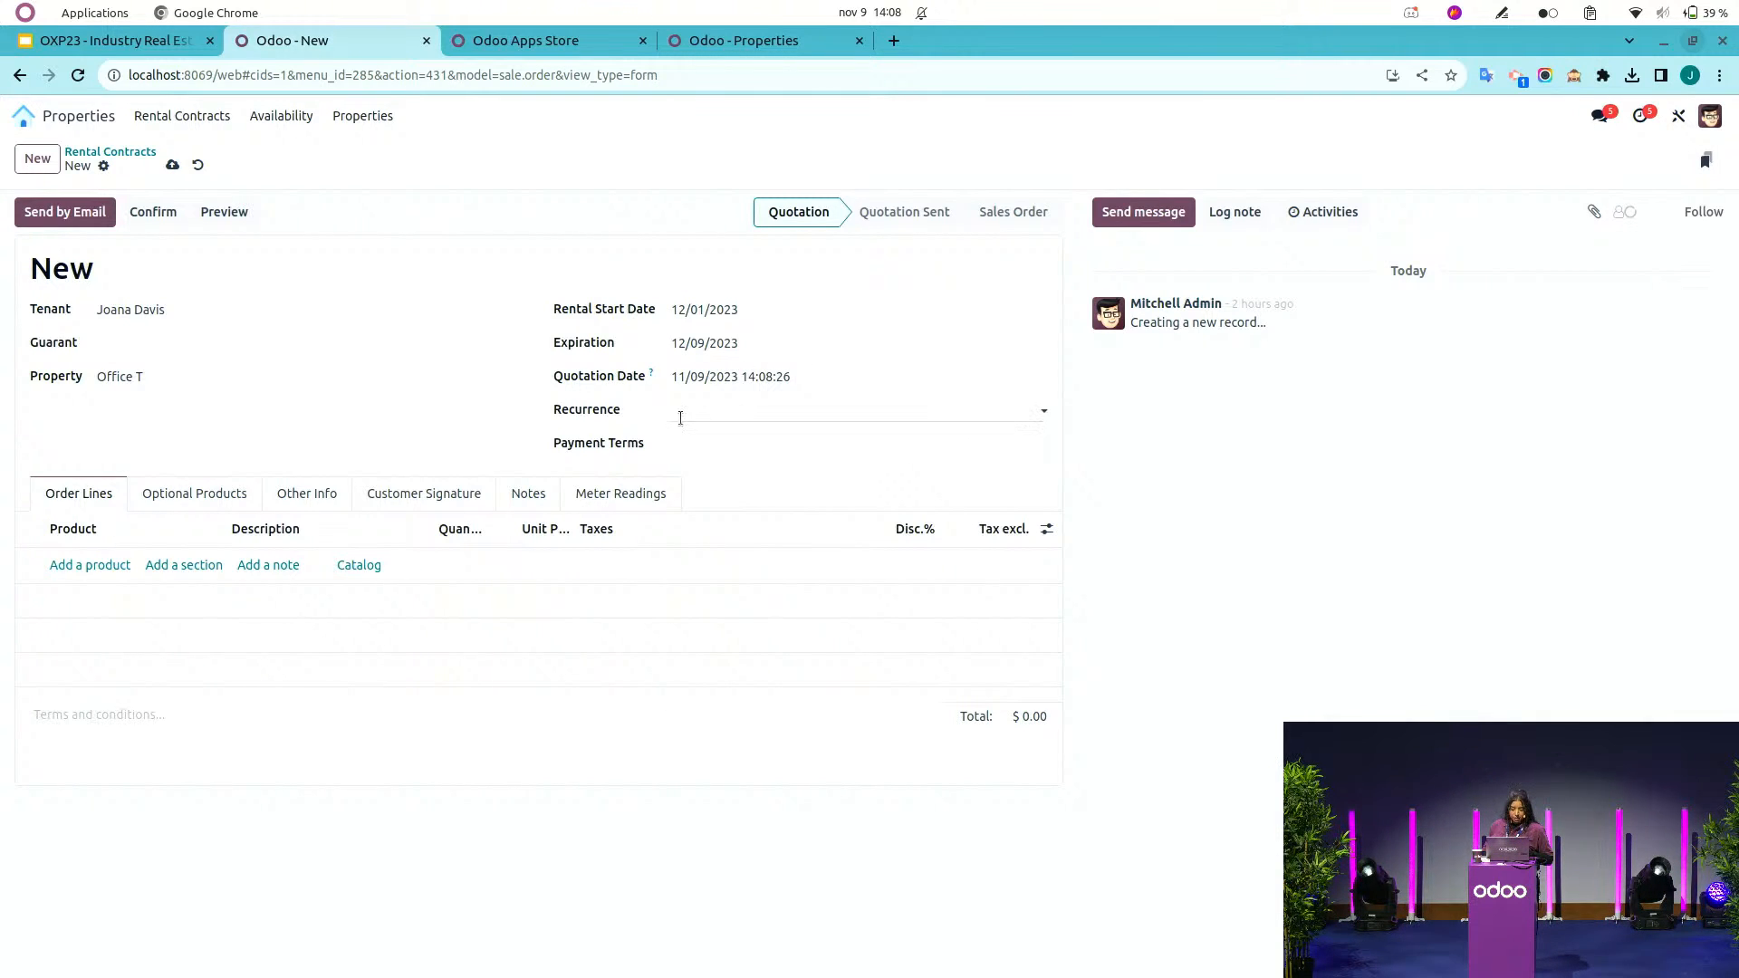
Set the contract's recurrence to Monthly, running until 01/01/2025.
click(691, 413)
click(710, 441)
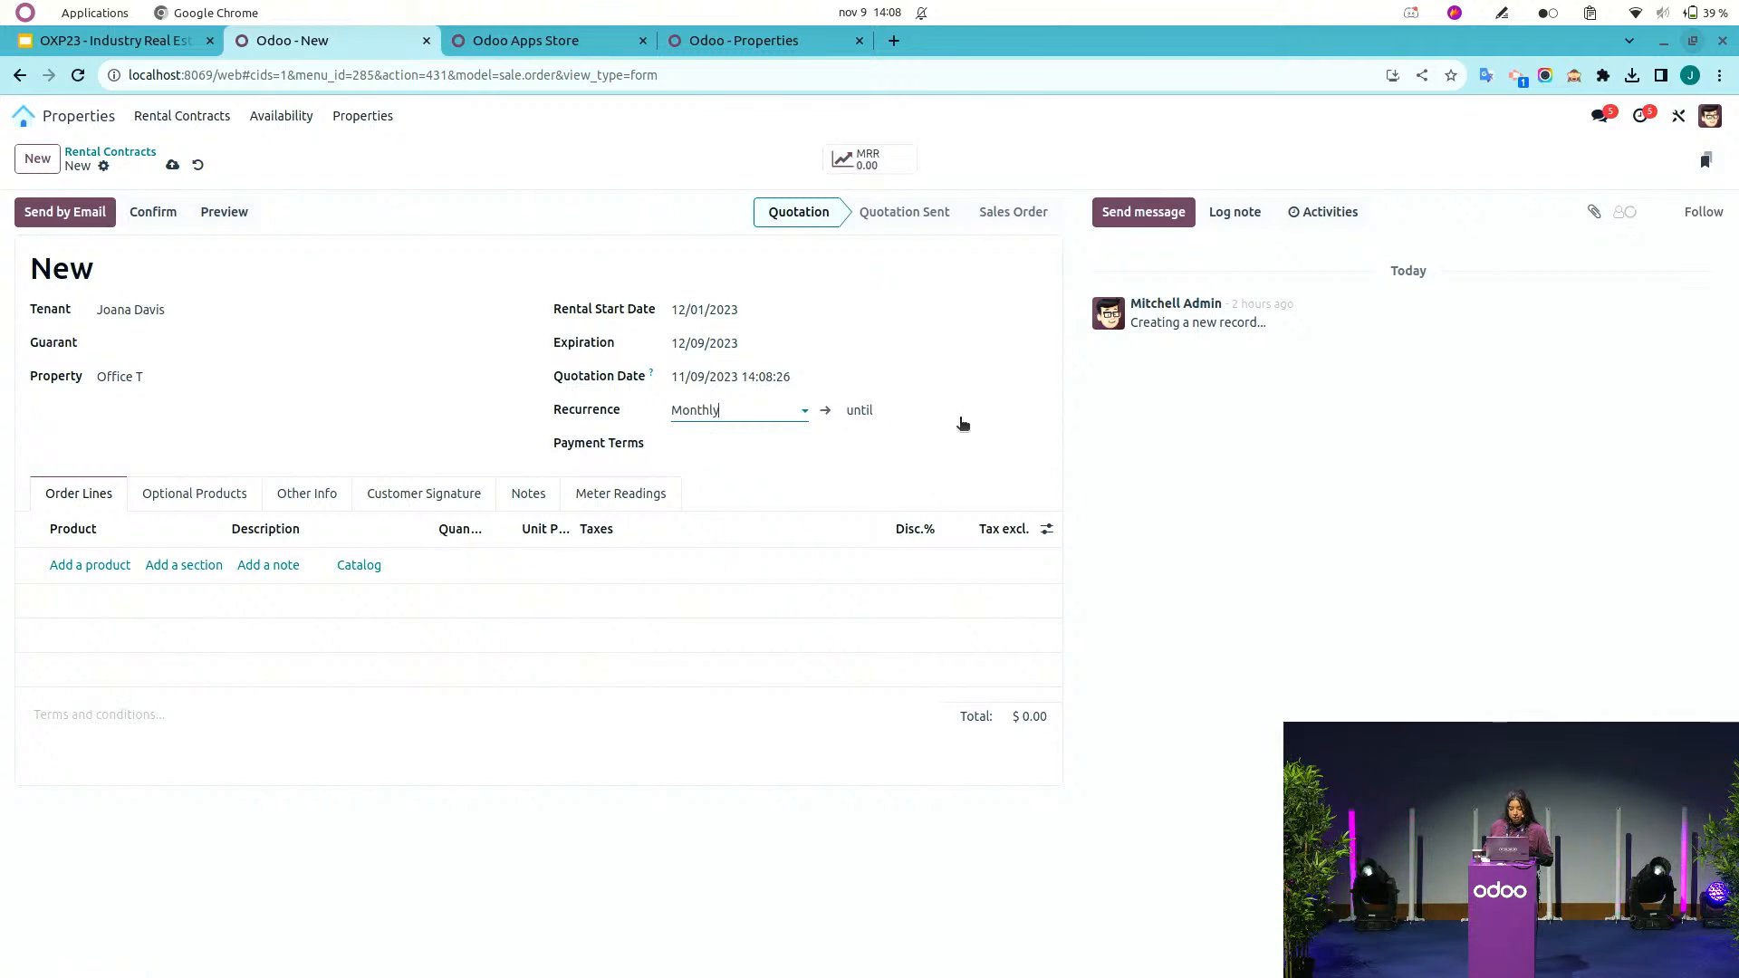
click(956, 419)
click(1119, 461)
click(1121, 462)
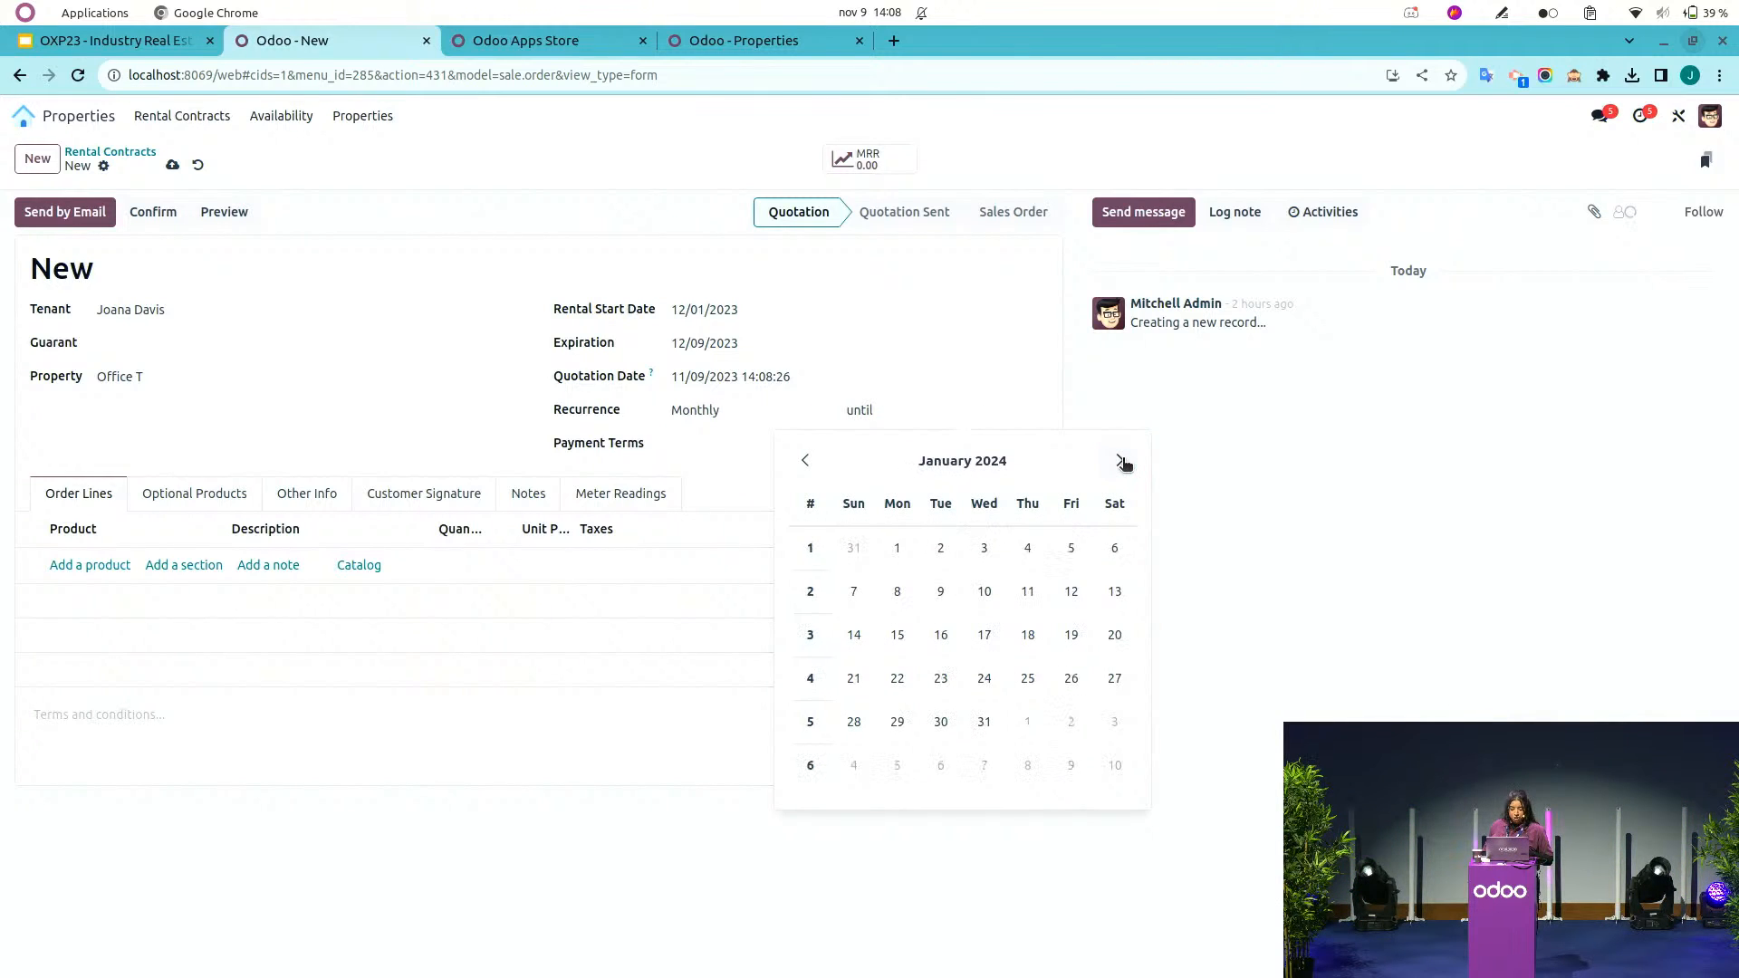
click(1121, 462)
click(1121, 462)
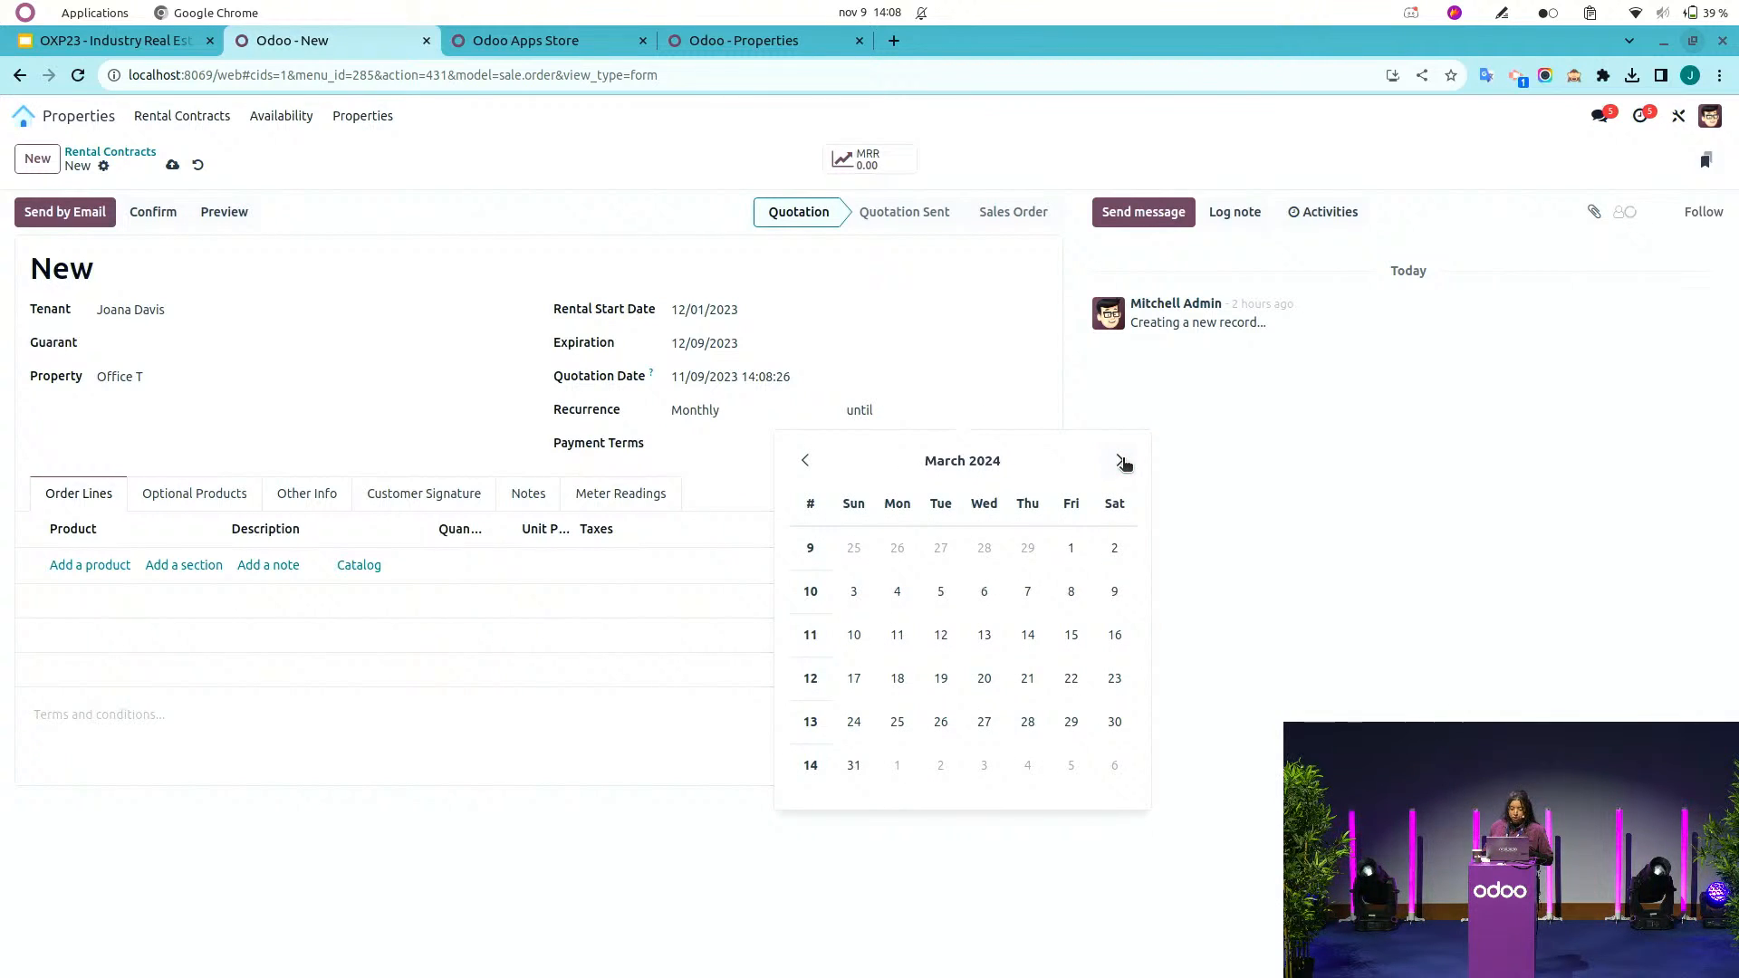
click(1121, 461)
click(1121, 462)
click(1121, 462)
click(1121, 462)
click(1121, 462)
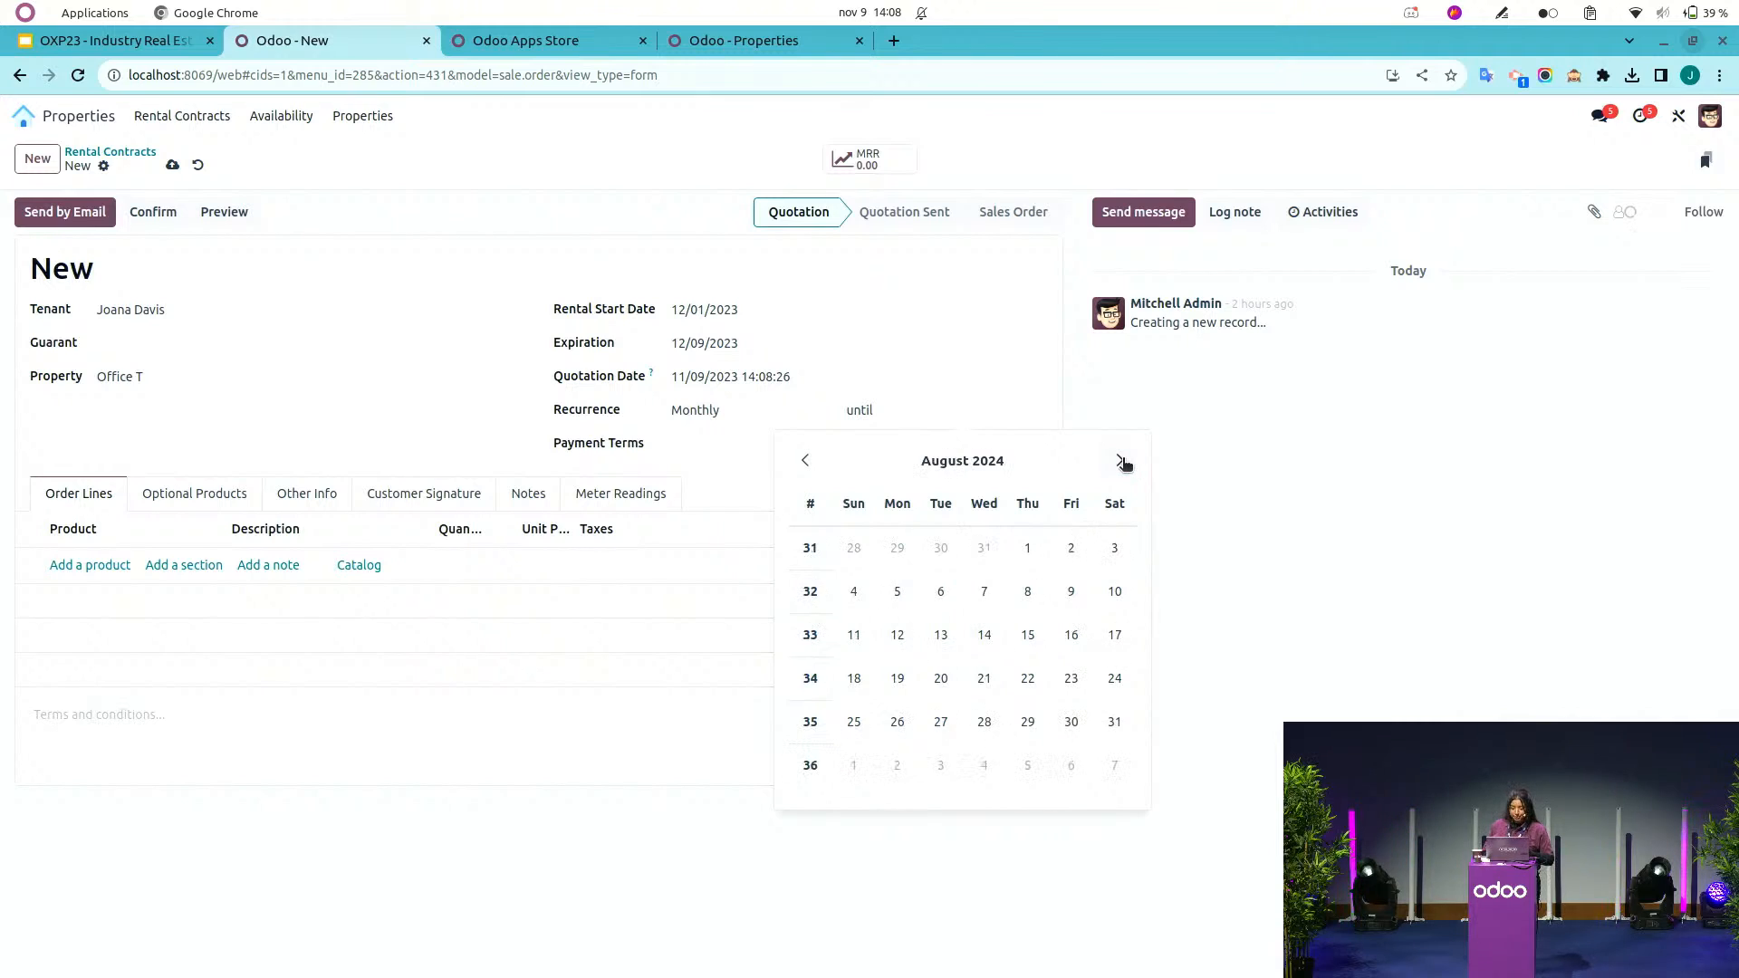
click(1121, 462)
click(1121, 462)
click(1121, 462)
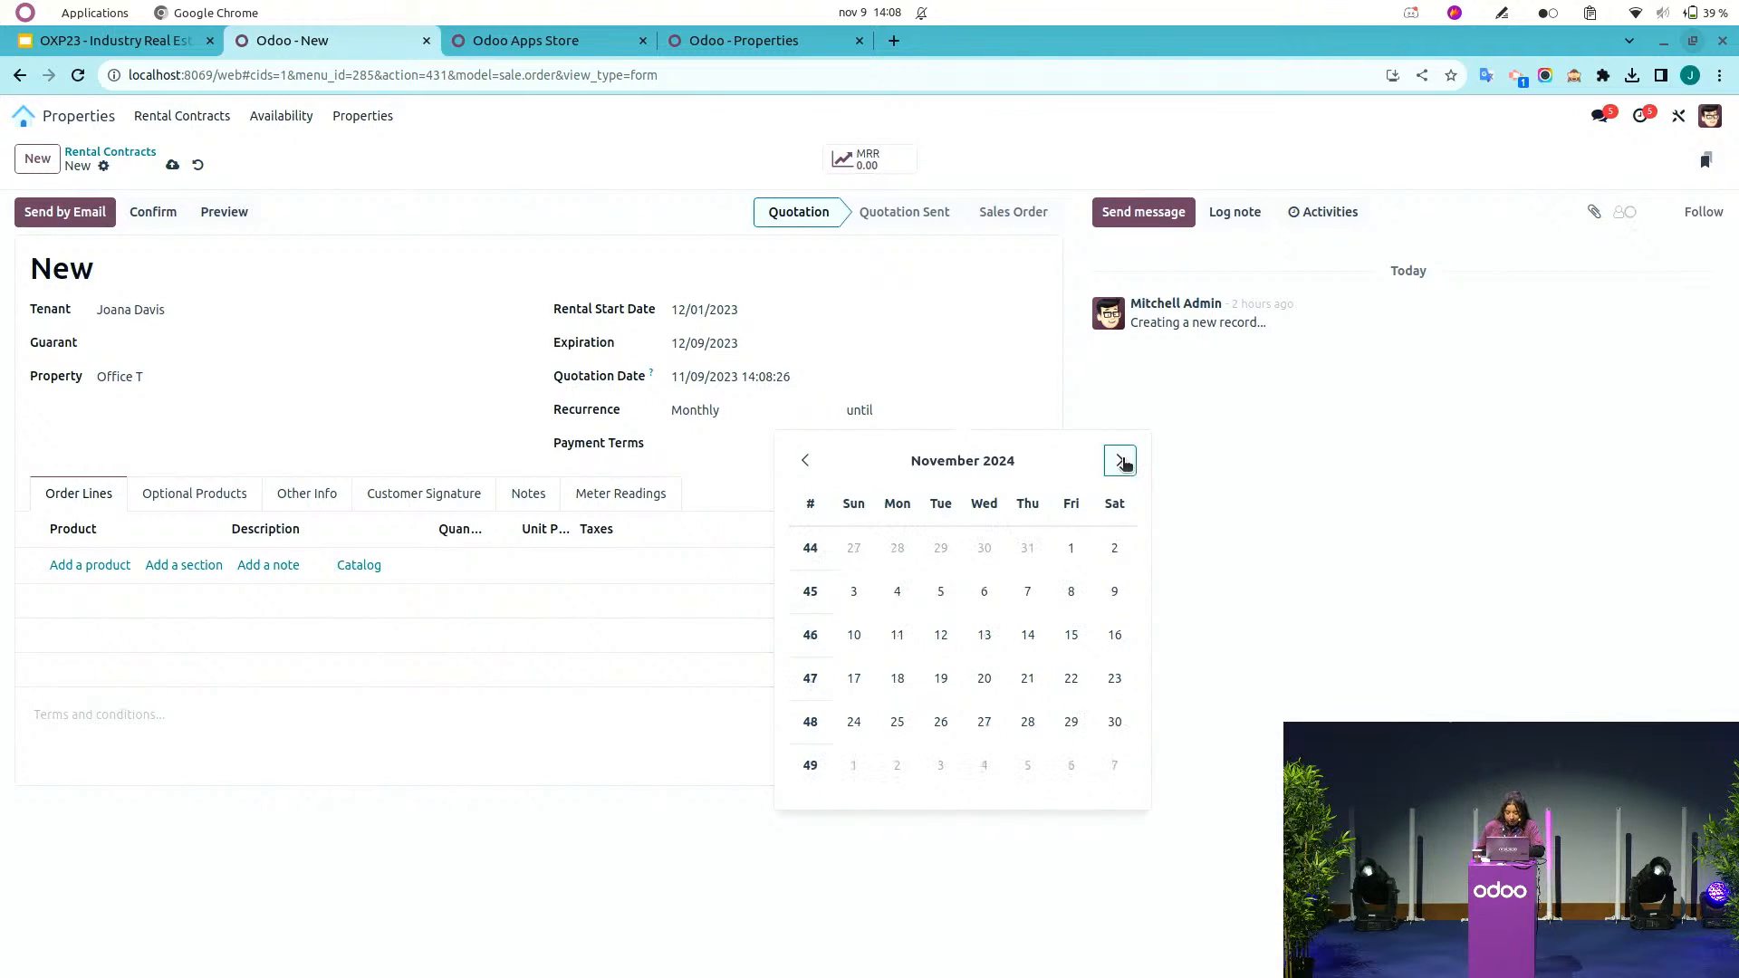
click(1121, 462)
click(1121, 462)
click(984, 548)
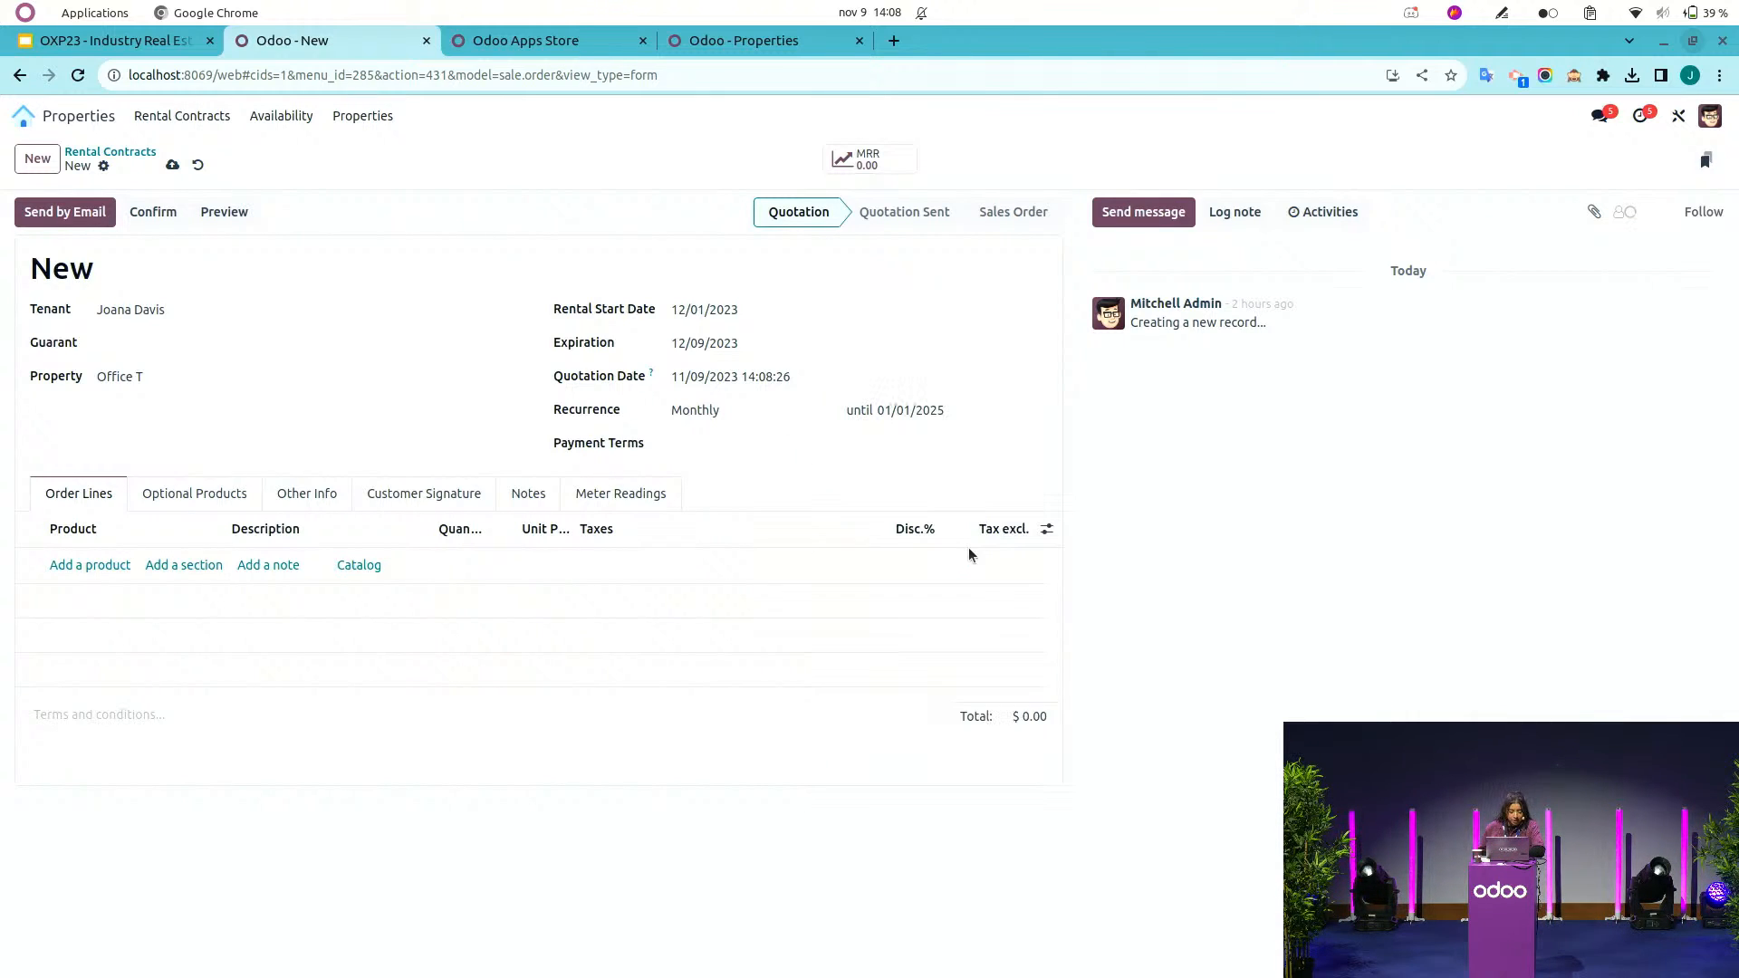
Add a Rental fee order line with a unit price of 2000.
click(56, 562)
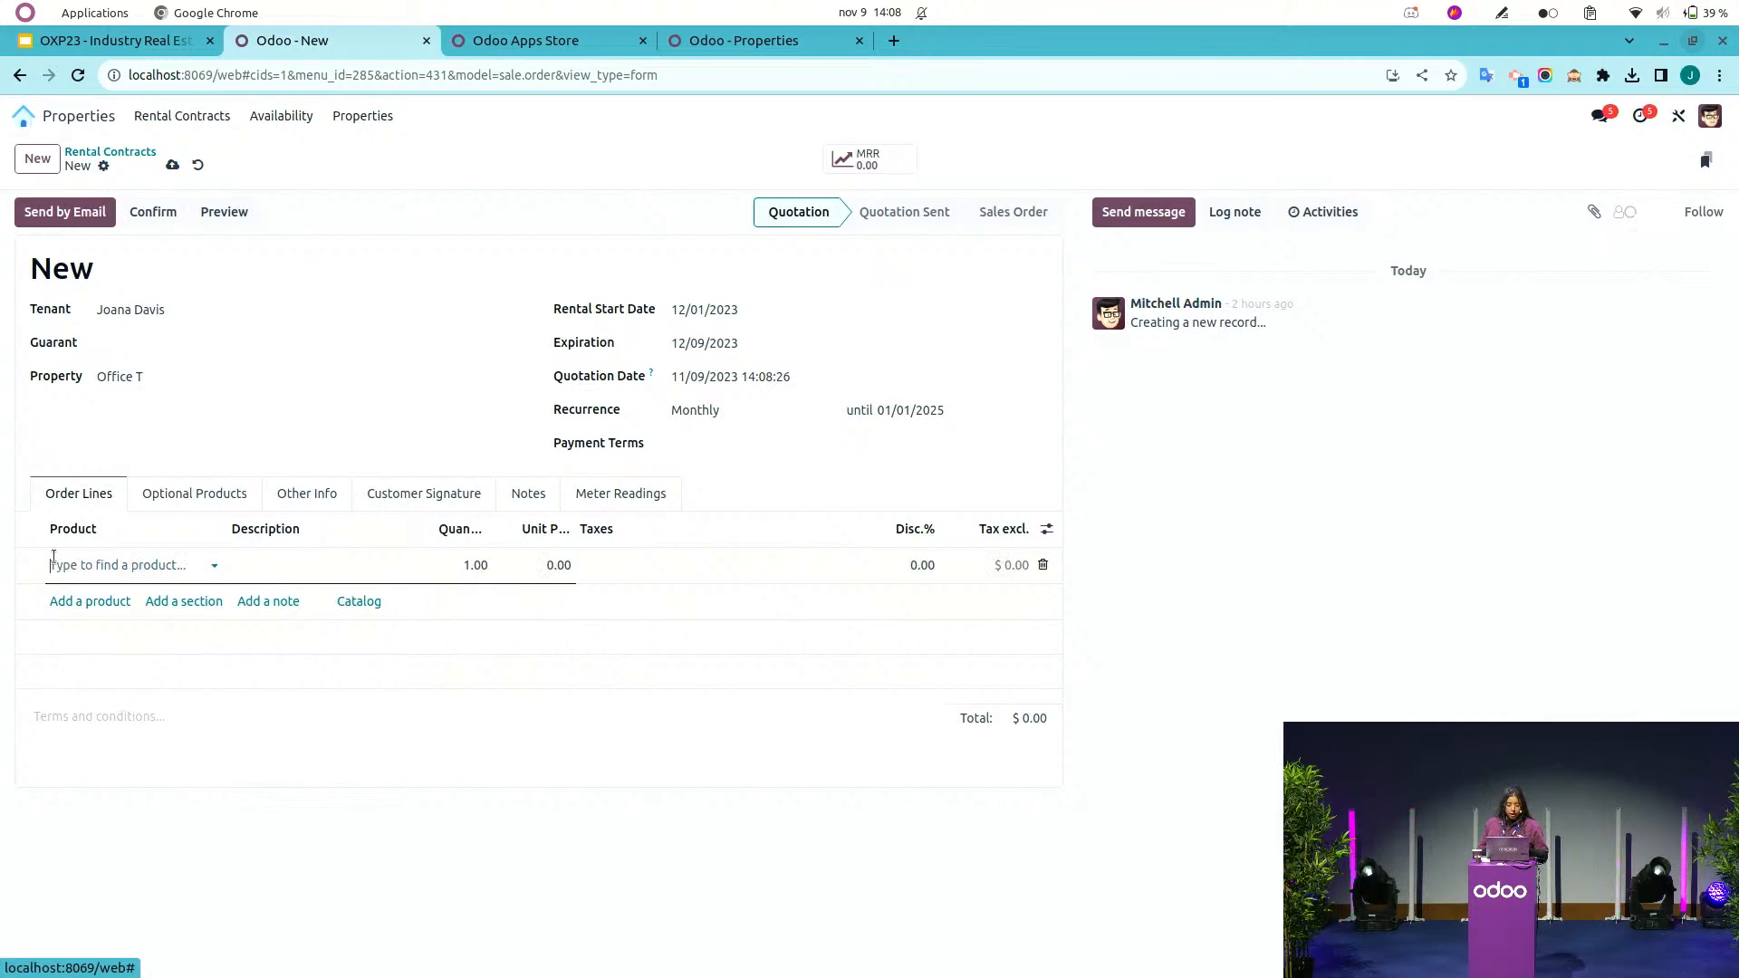
text(renta)
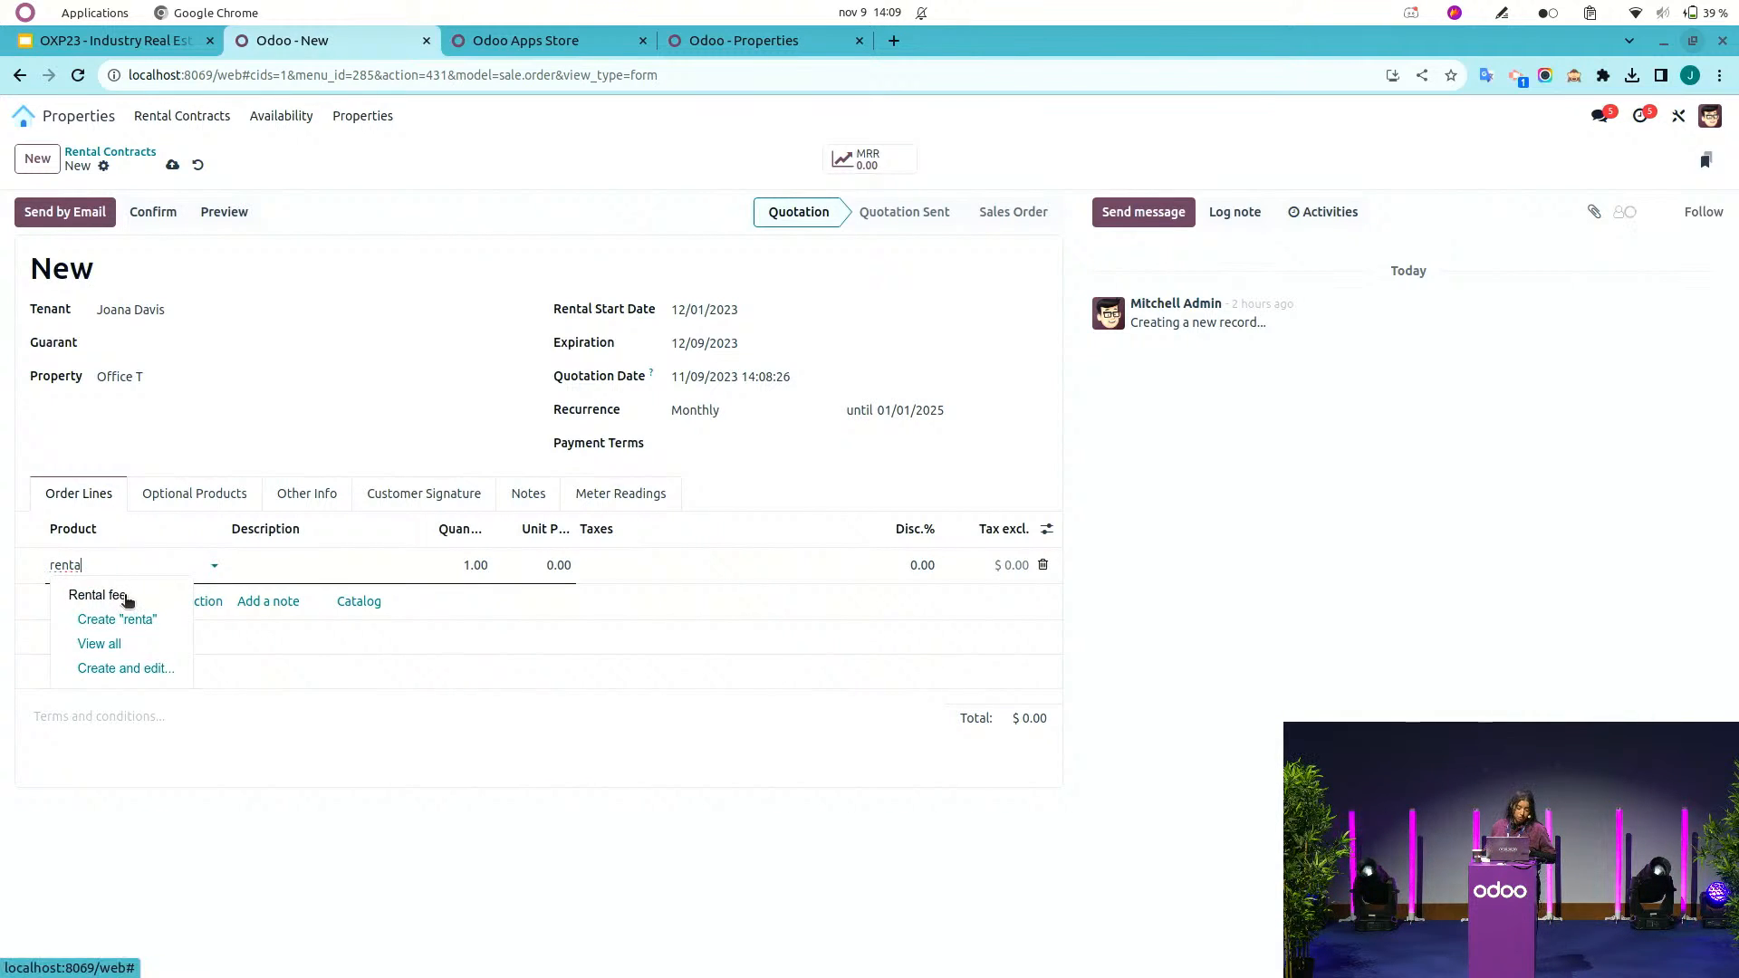
click(104, 595)
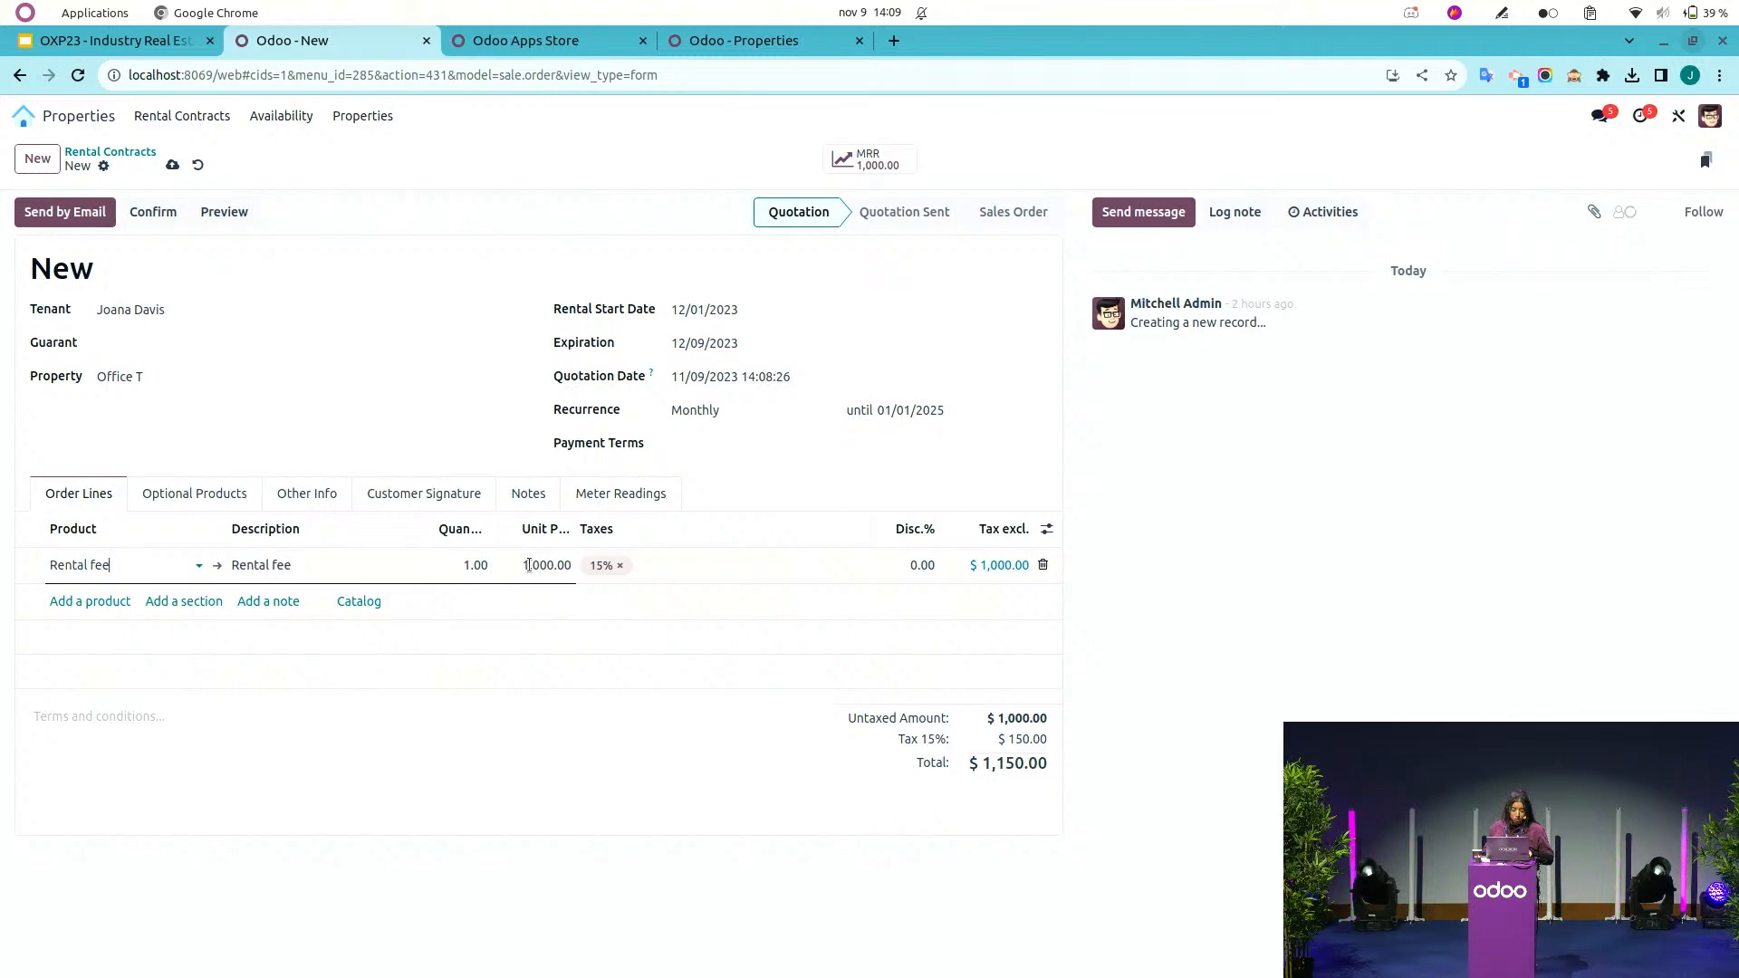
click(528, 565)
text(2)
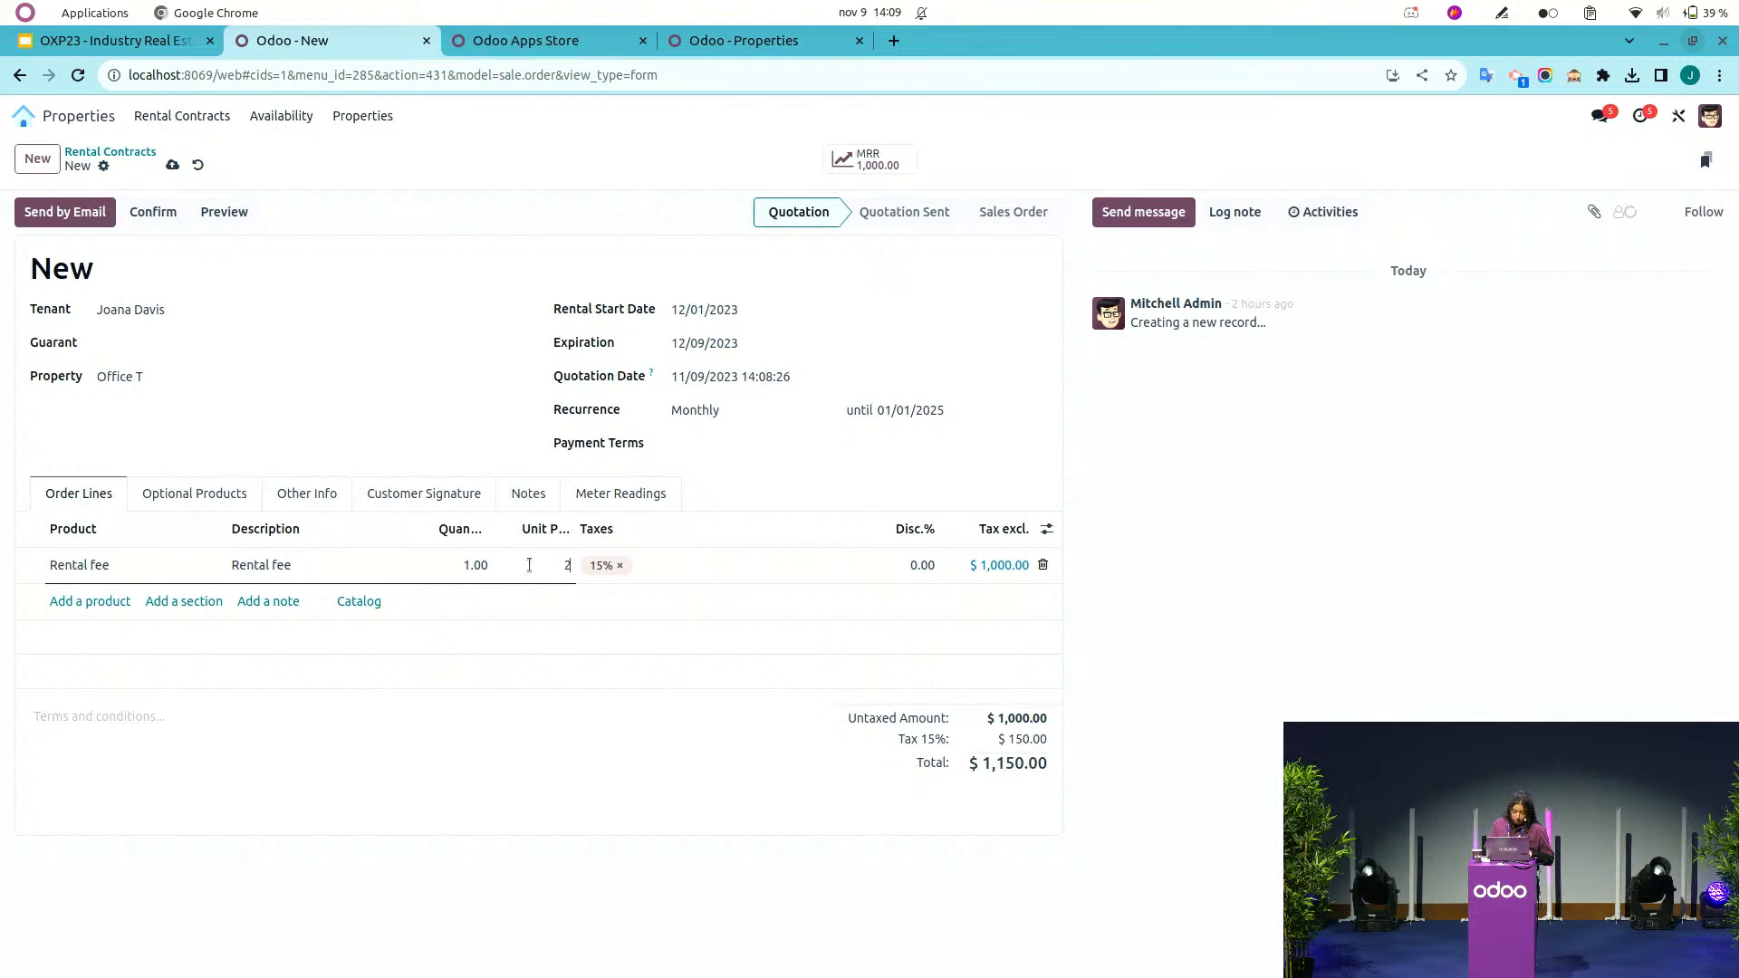
text(000)
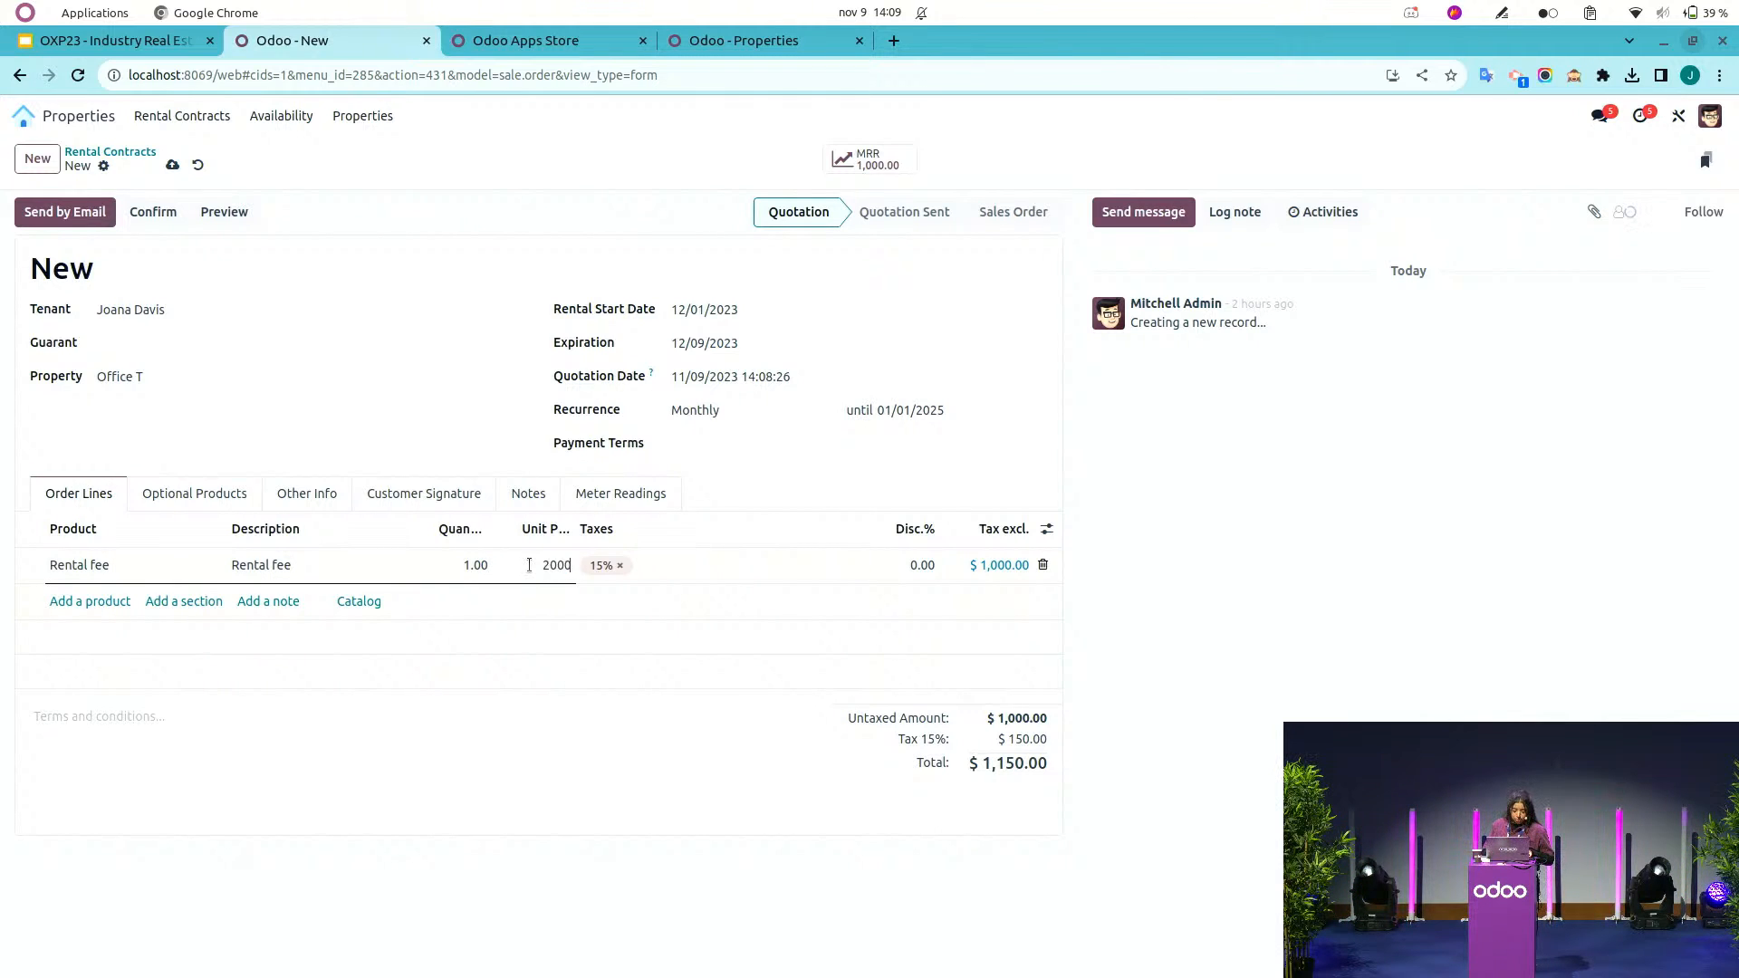
Add a Provision for fees order line and confirm the rental contract.
click(102, 601)
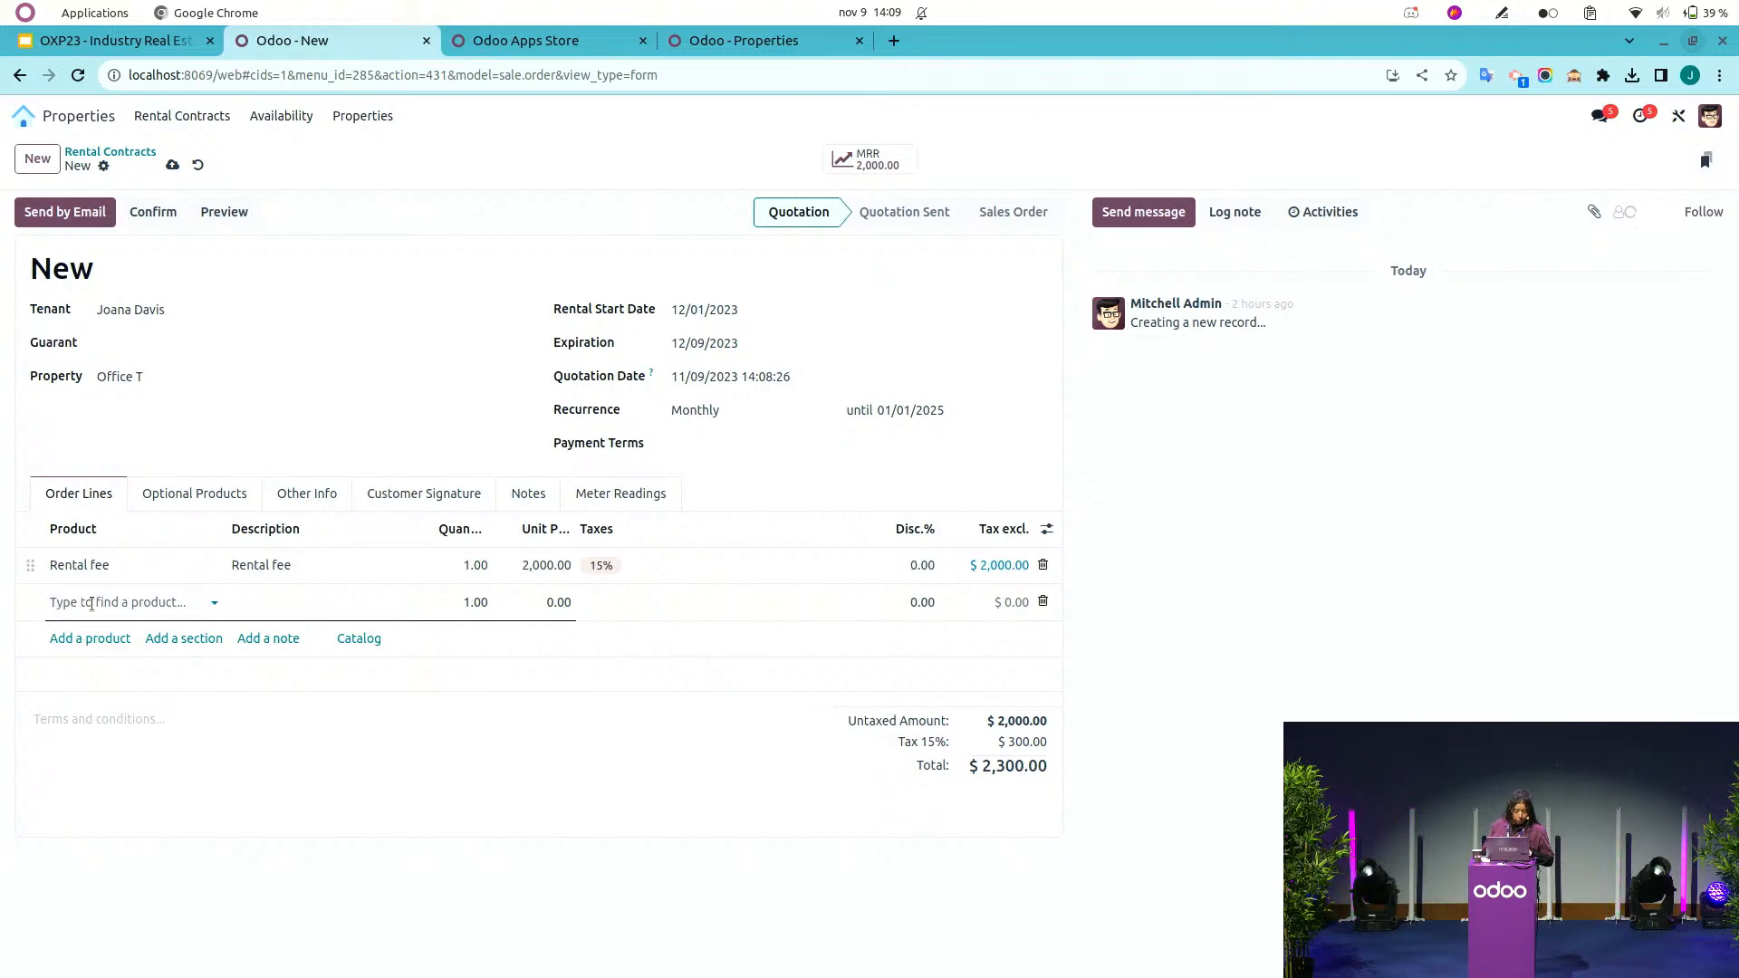
text(provis)
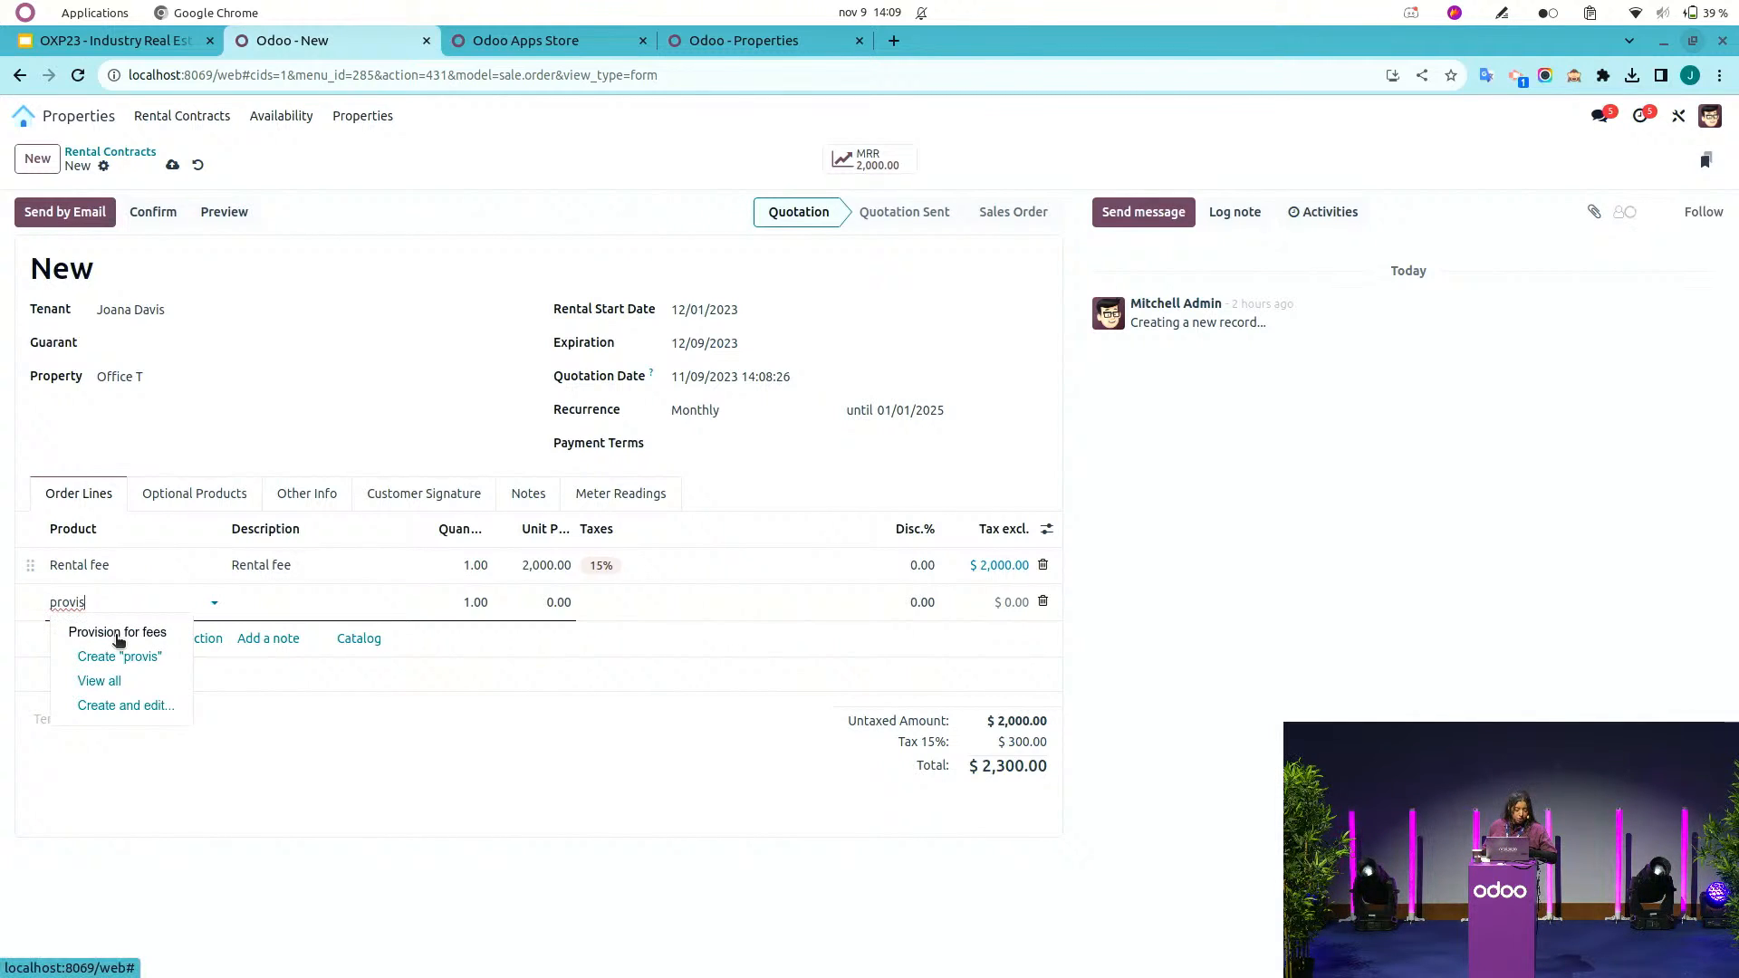
click(117, 634)
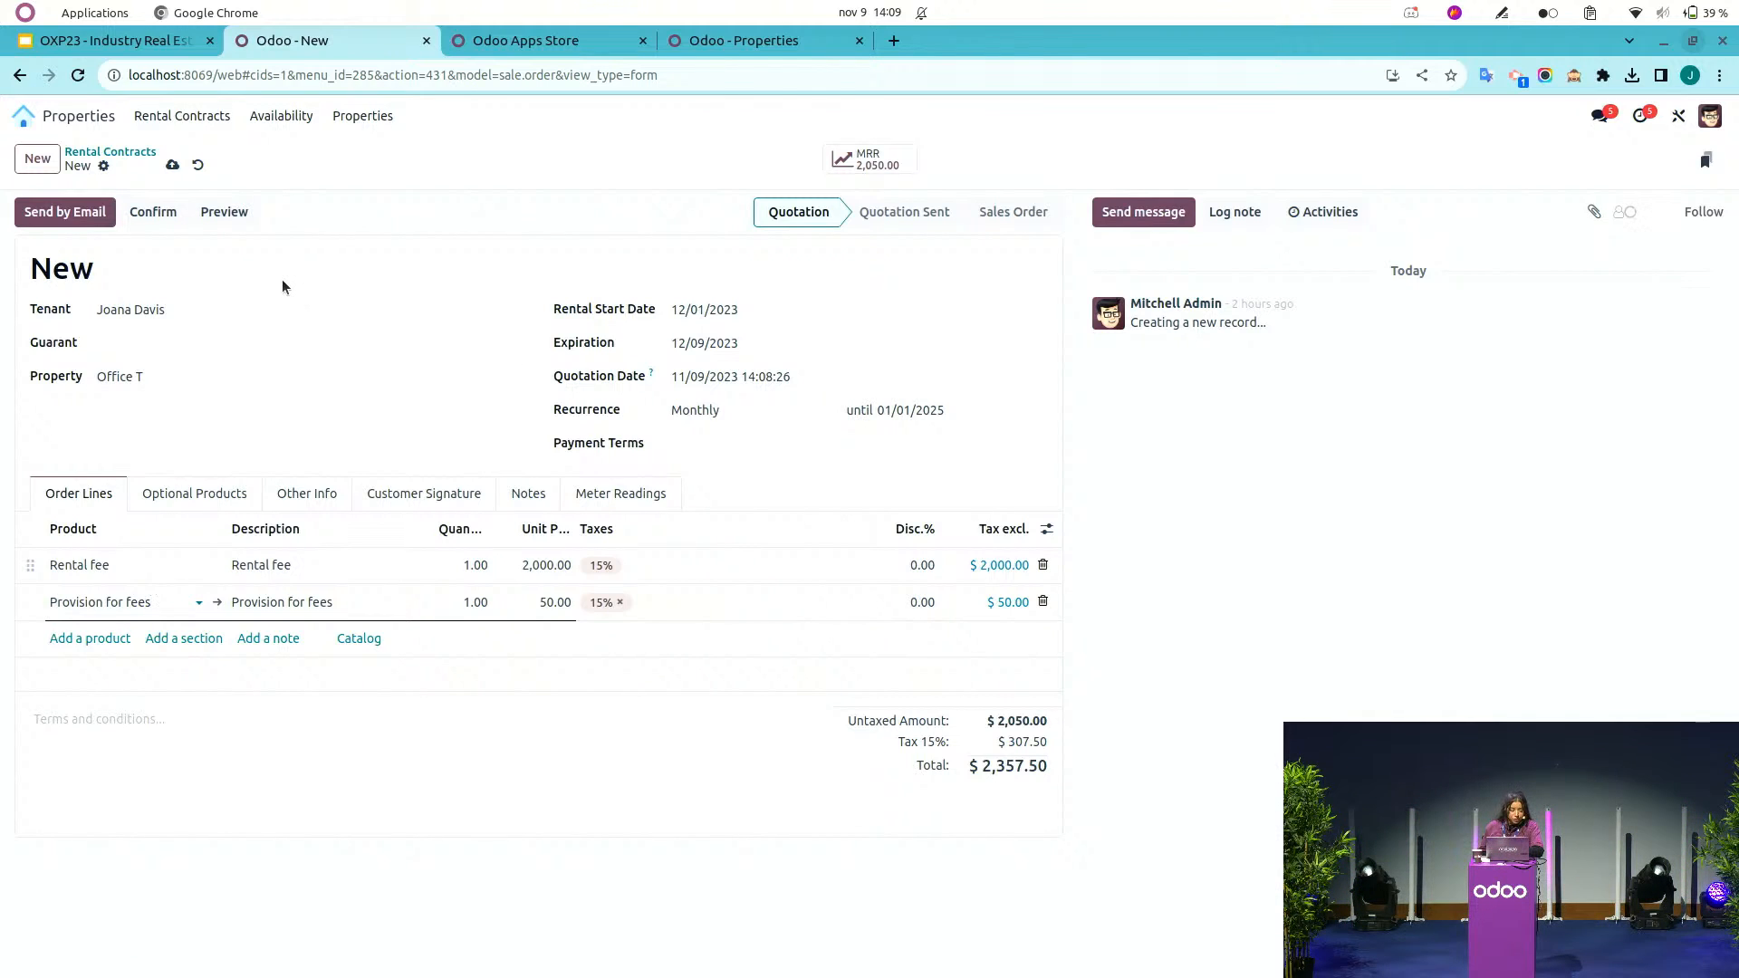
click(158, 218)
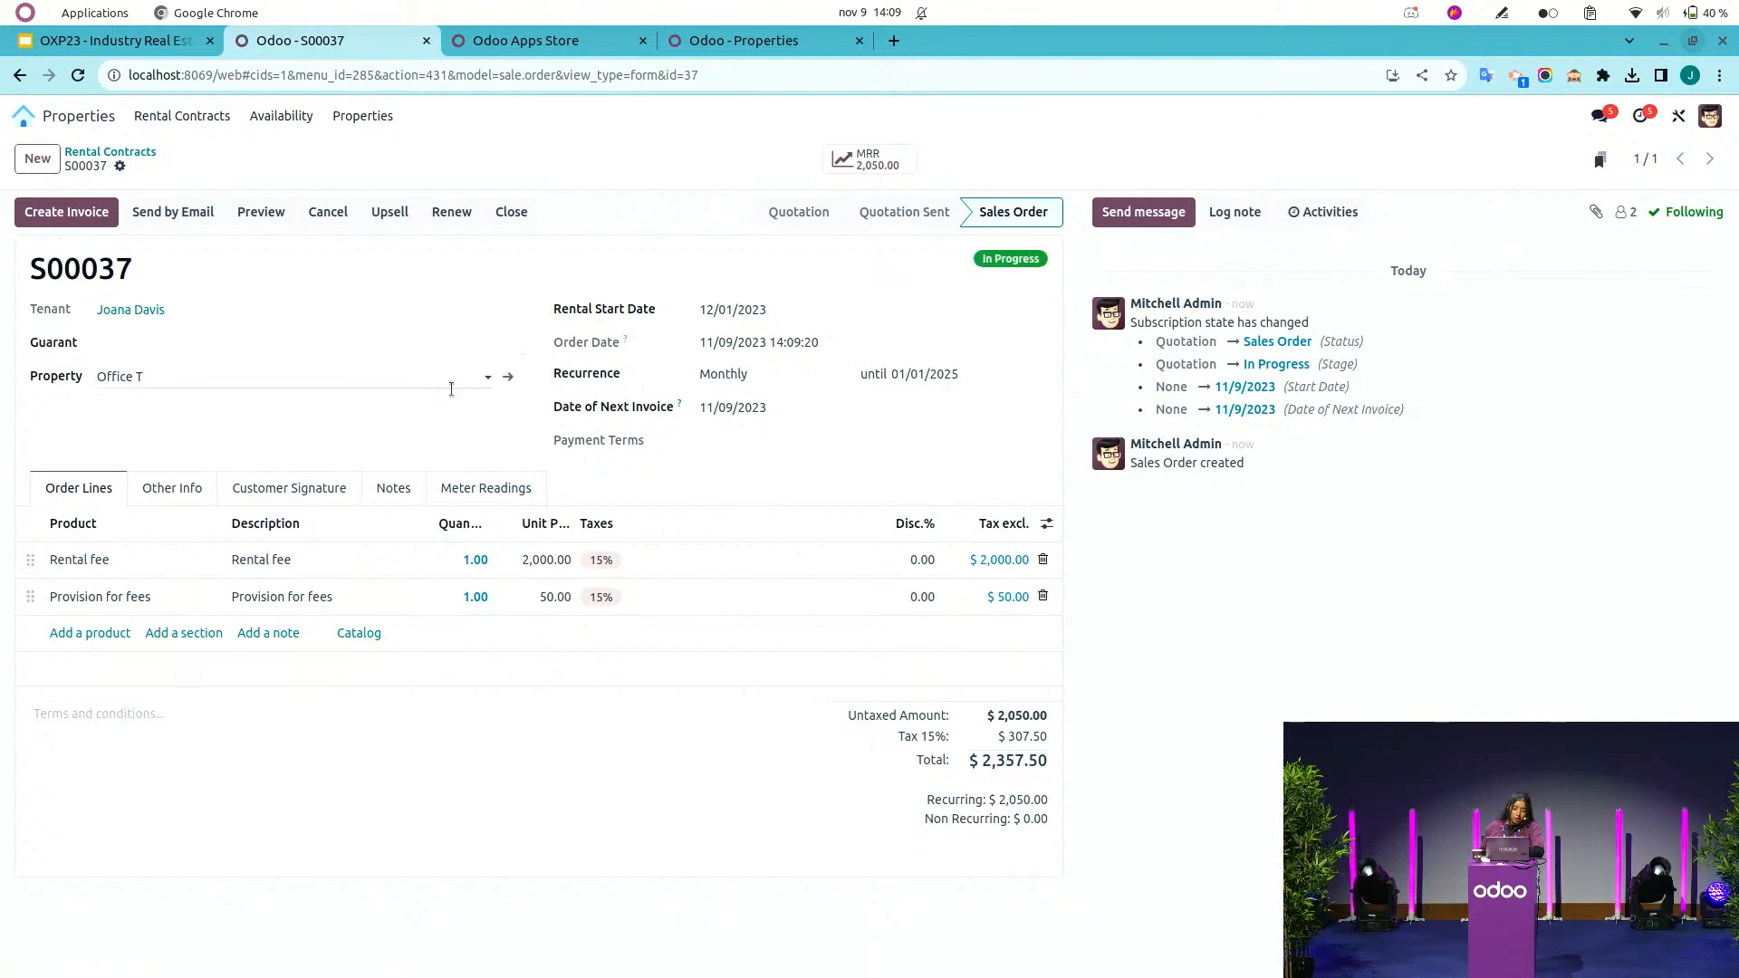
Add a meter reading line to the contract dated 12/01/2023.
click(490, 490)
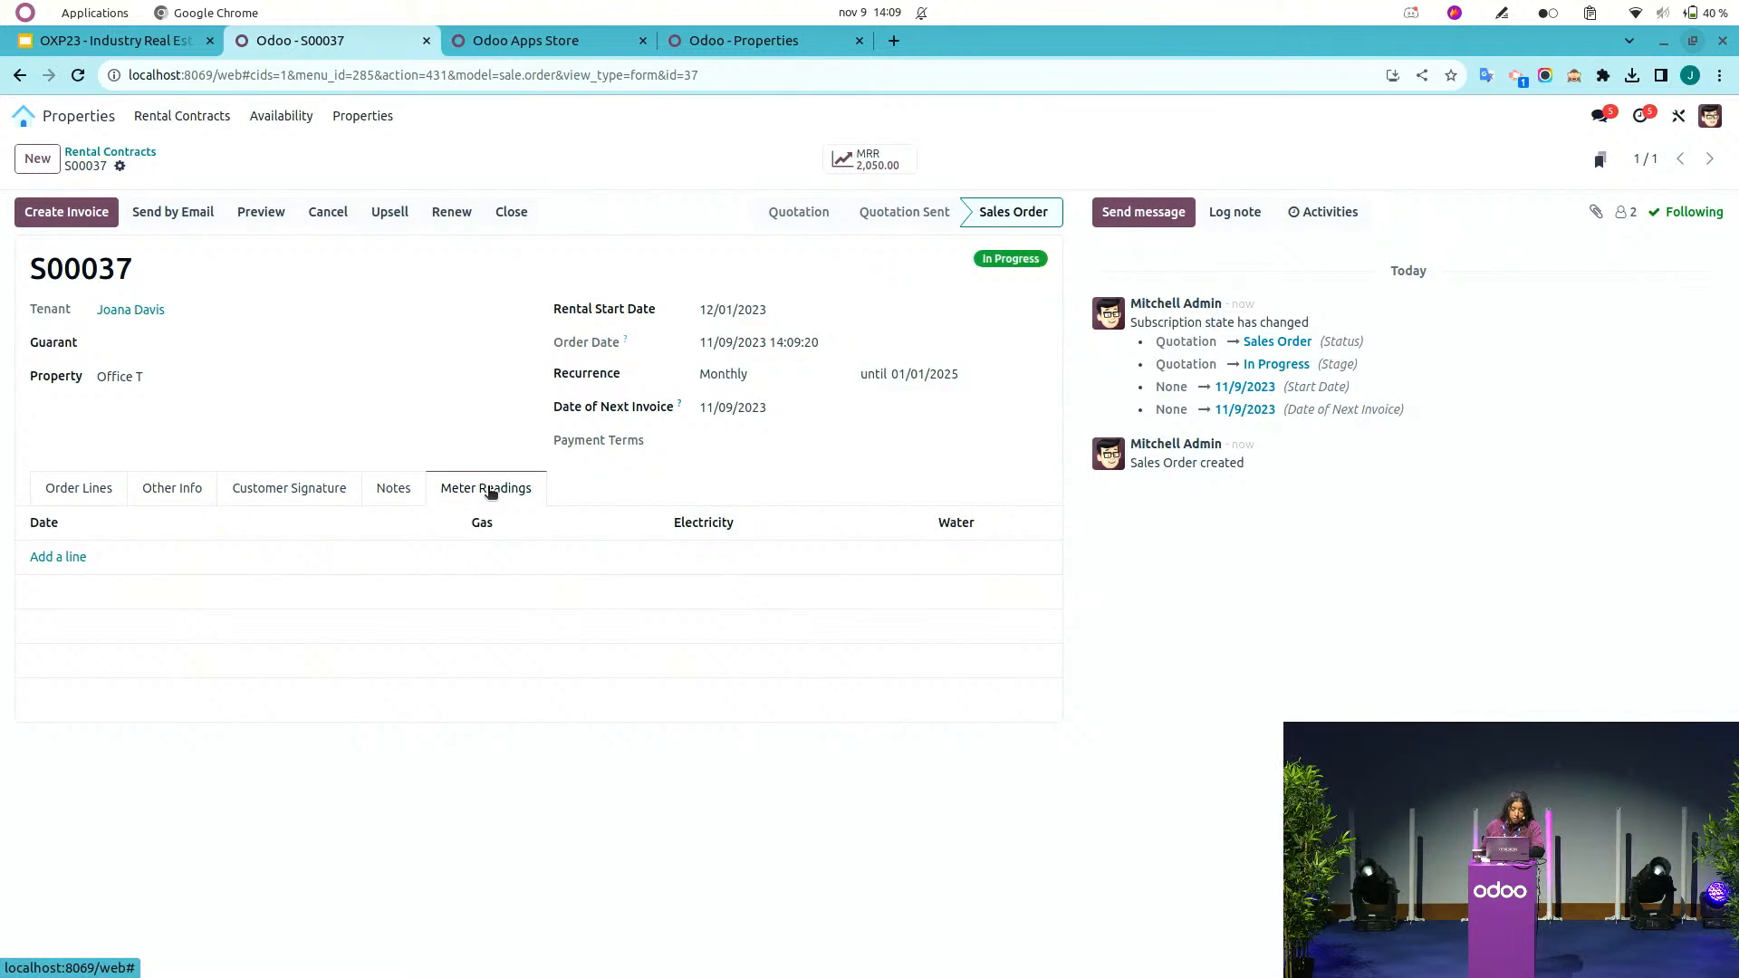
click(60, 556)
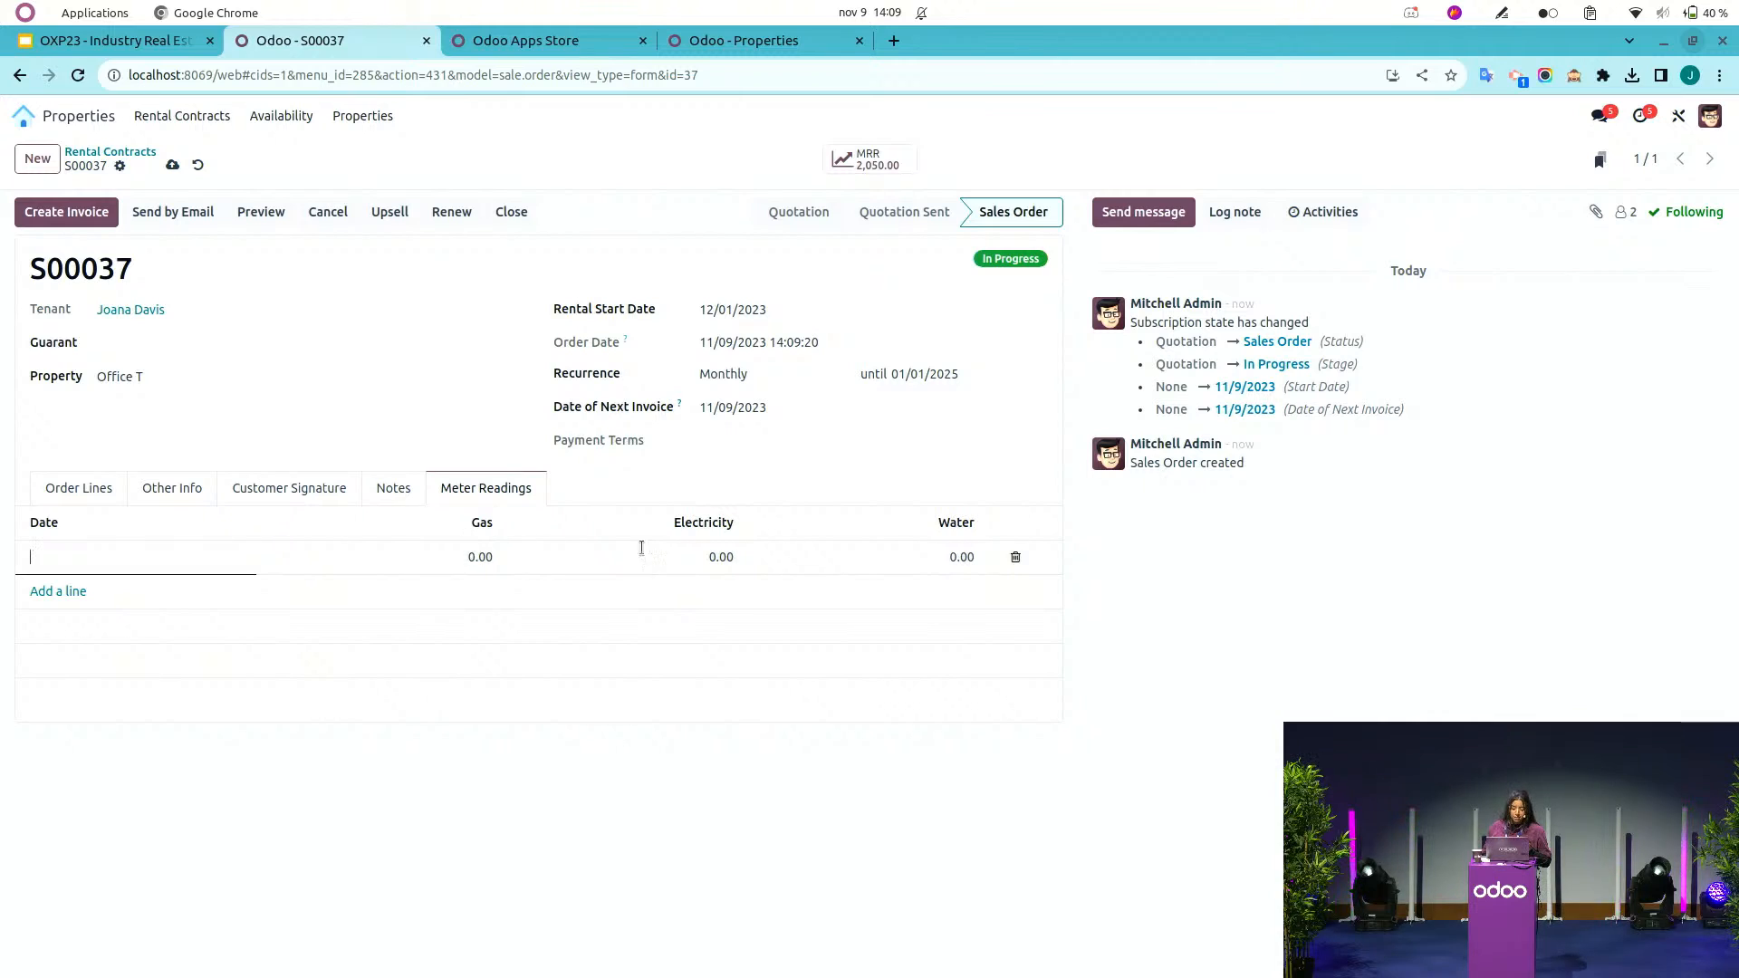
click(105, 566)
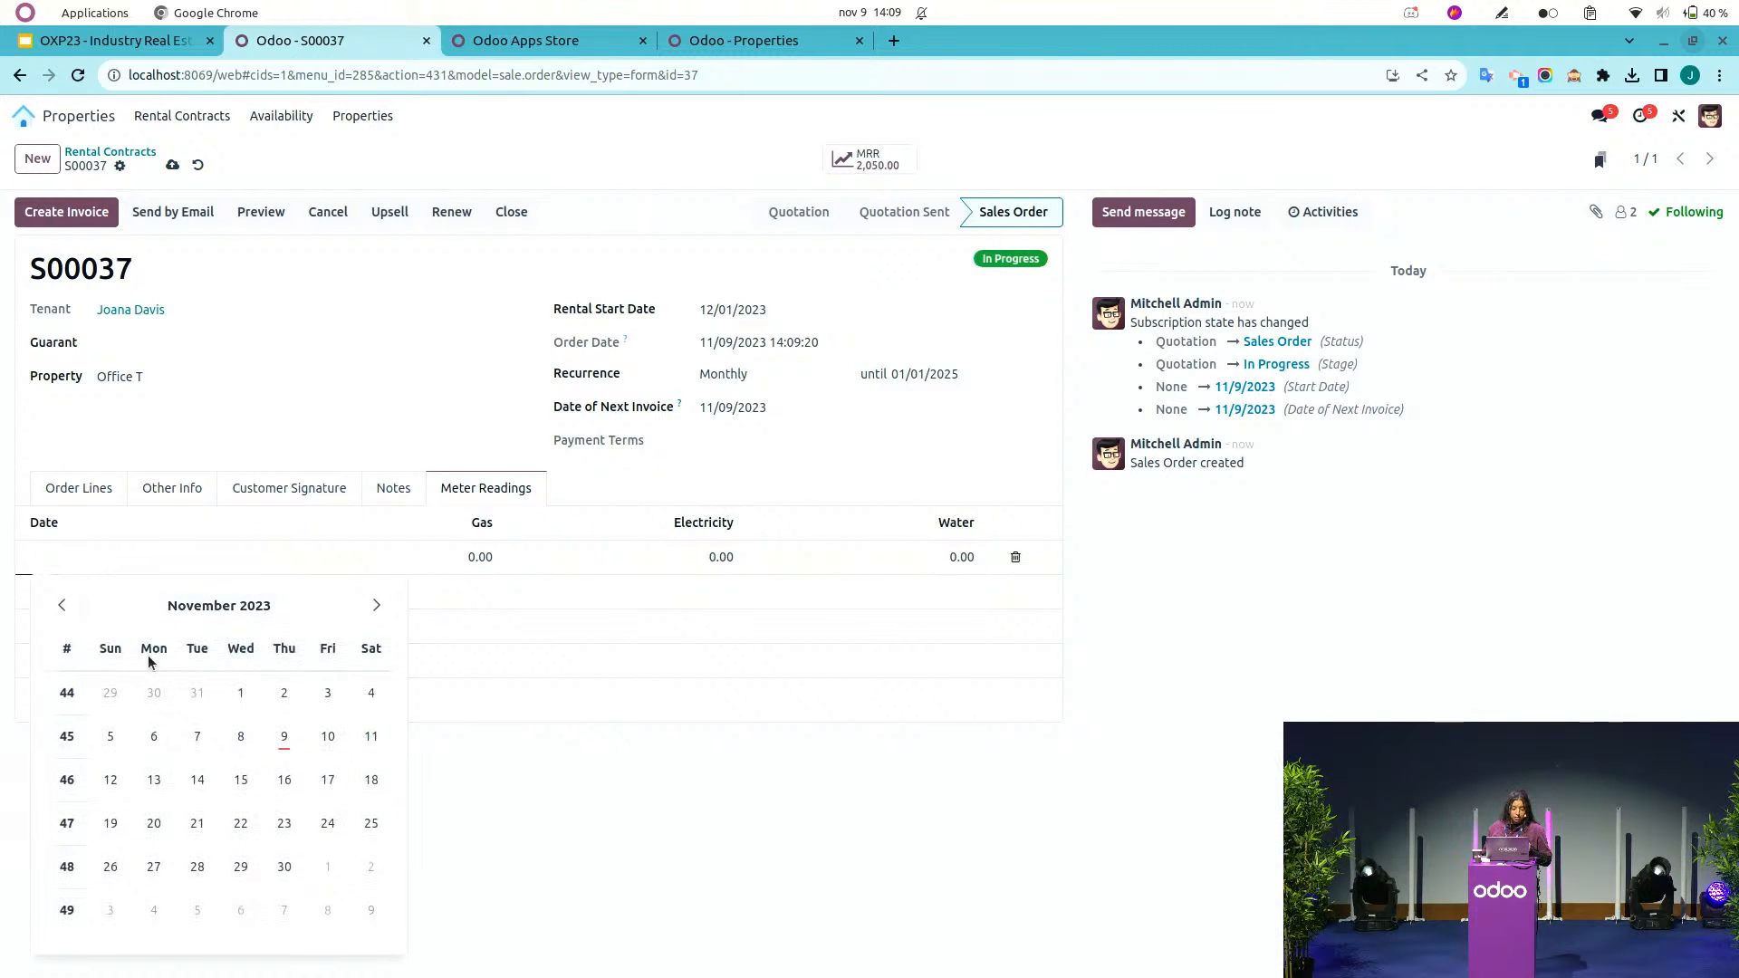
click(376, 605)
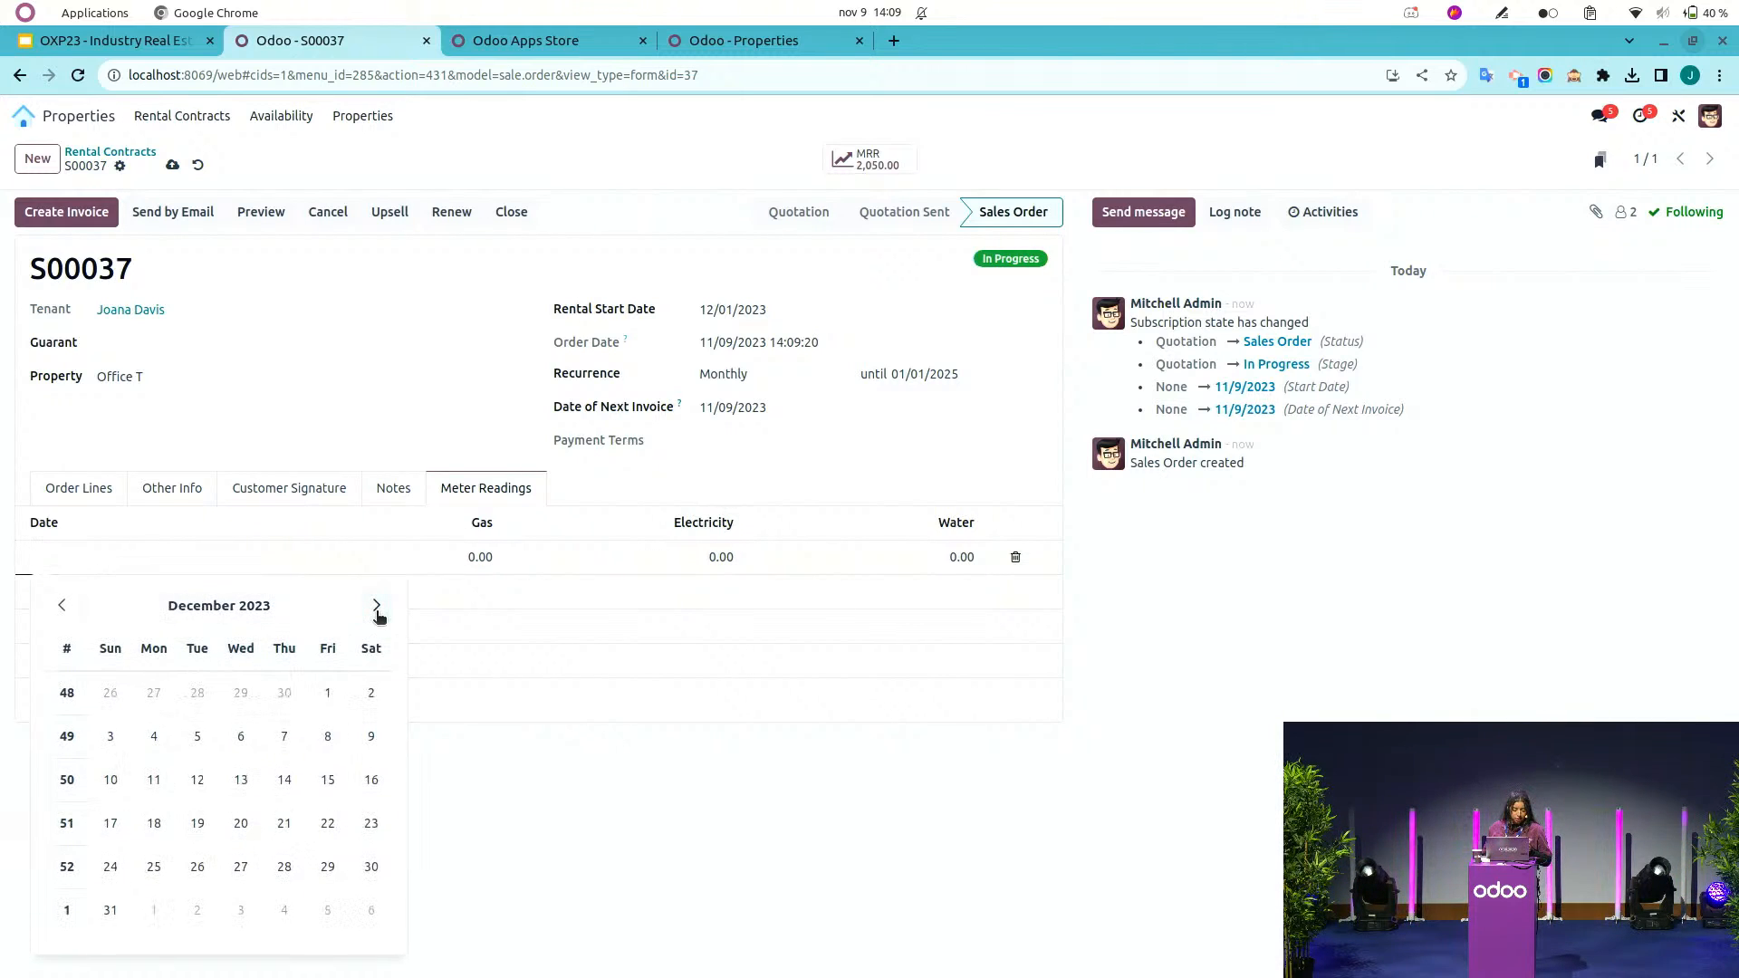
click(328, 694)
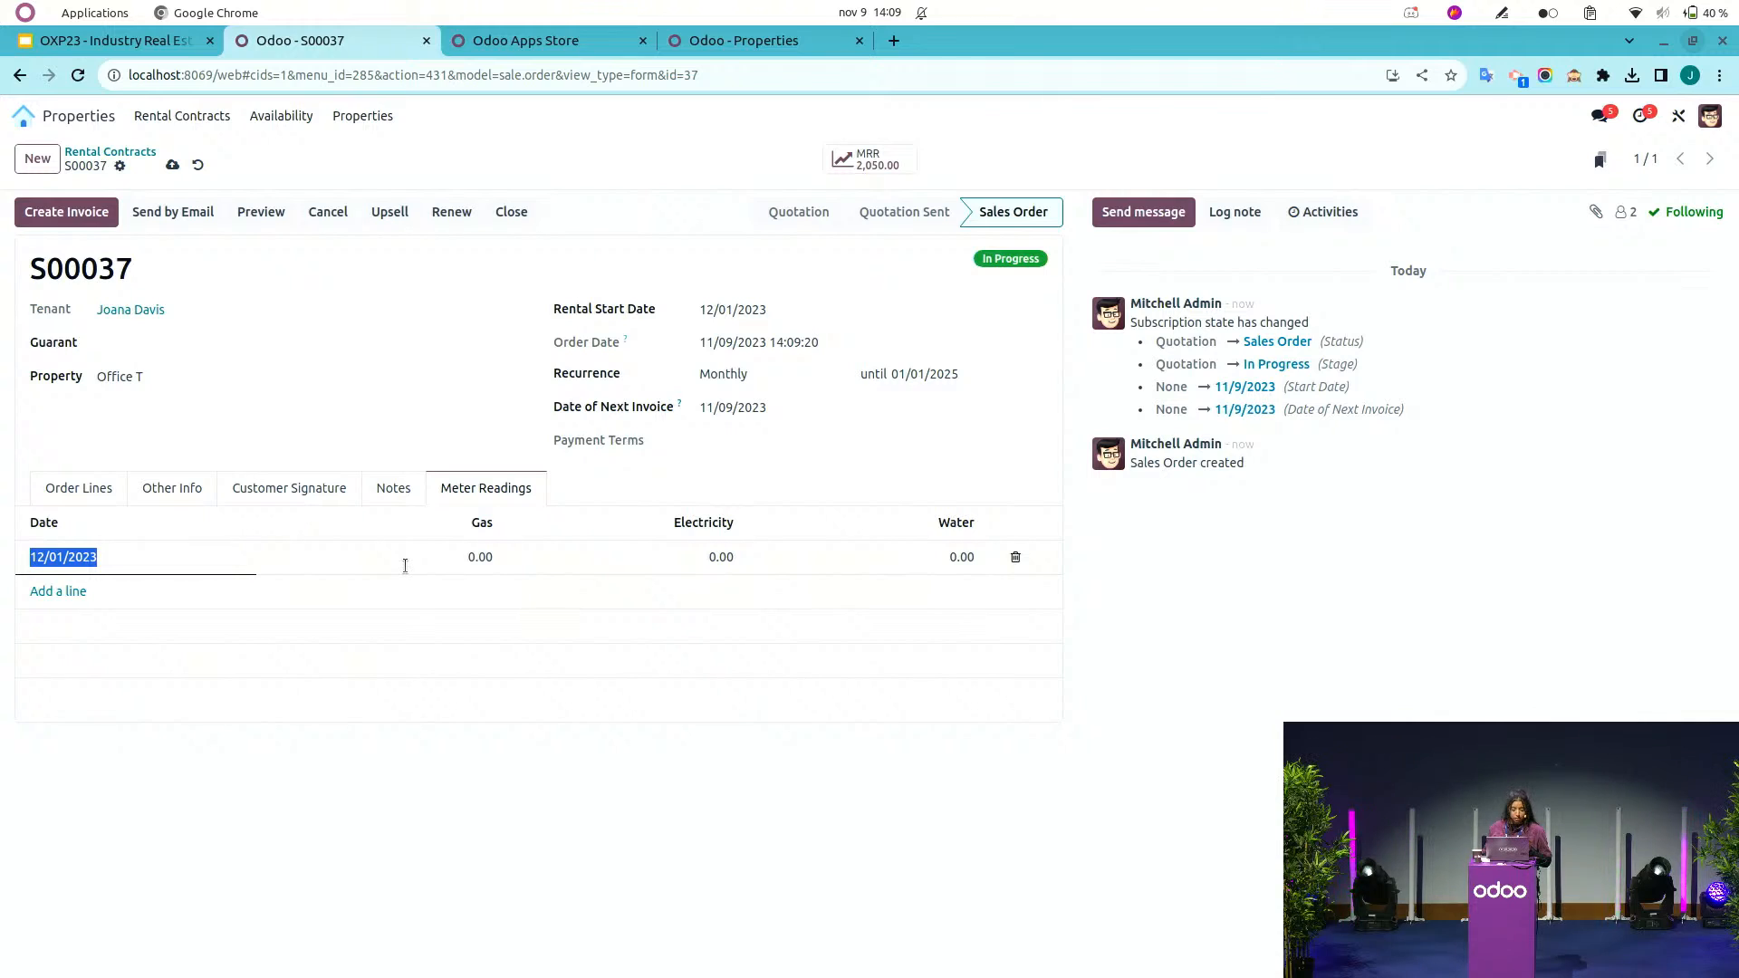
Enter 100 for the gas, electricity and water readings and save the contract.
key(Tab)
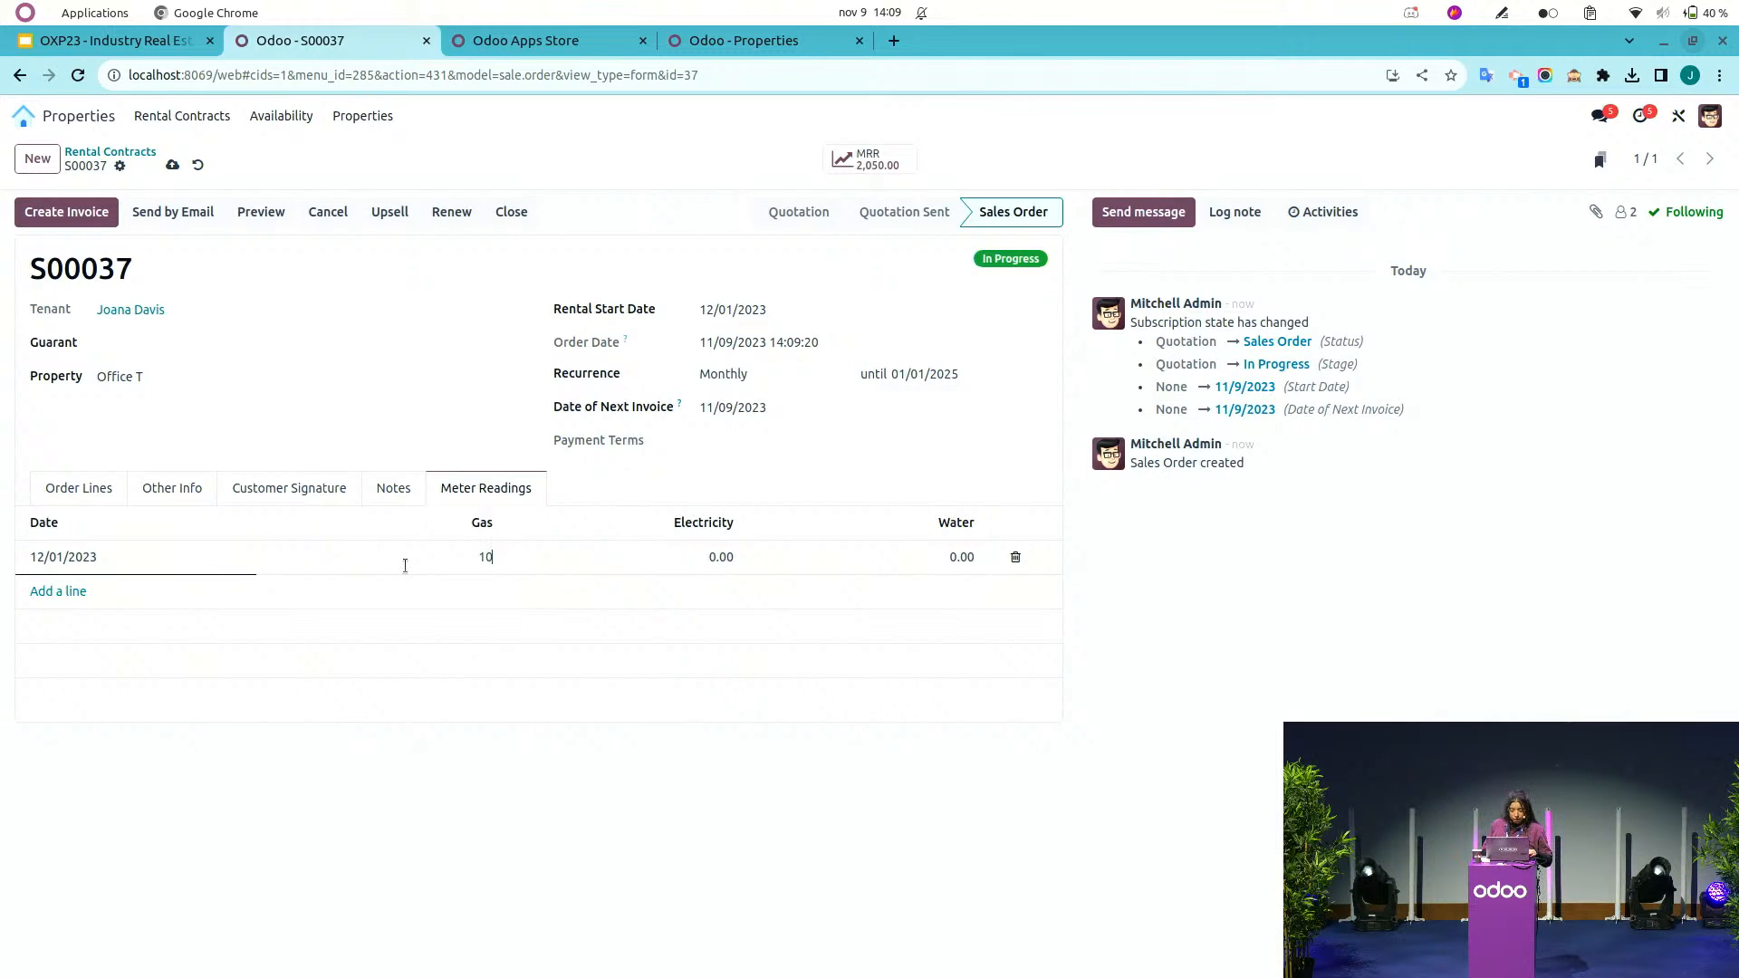
click(713, 553)
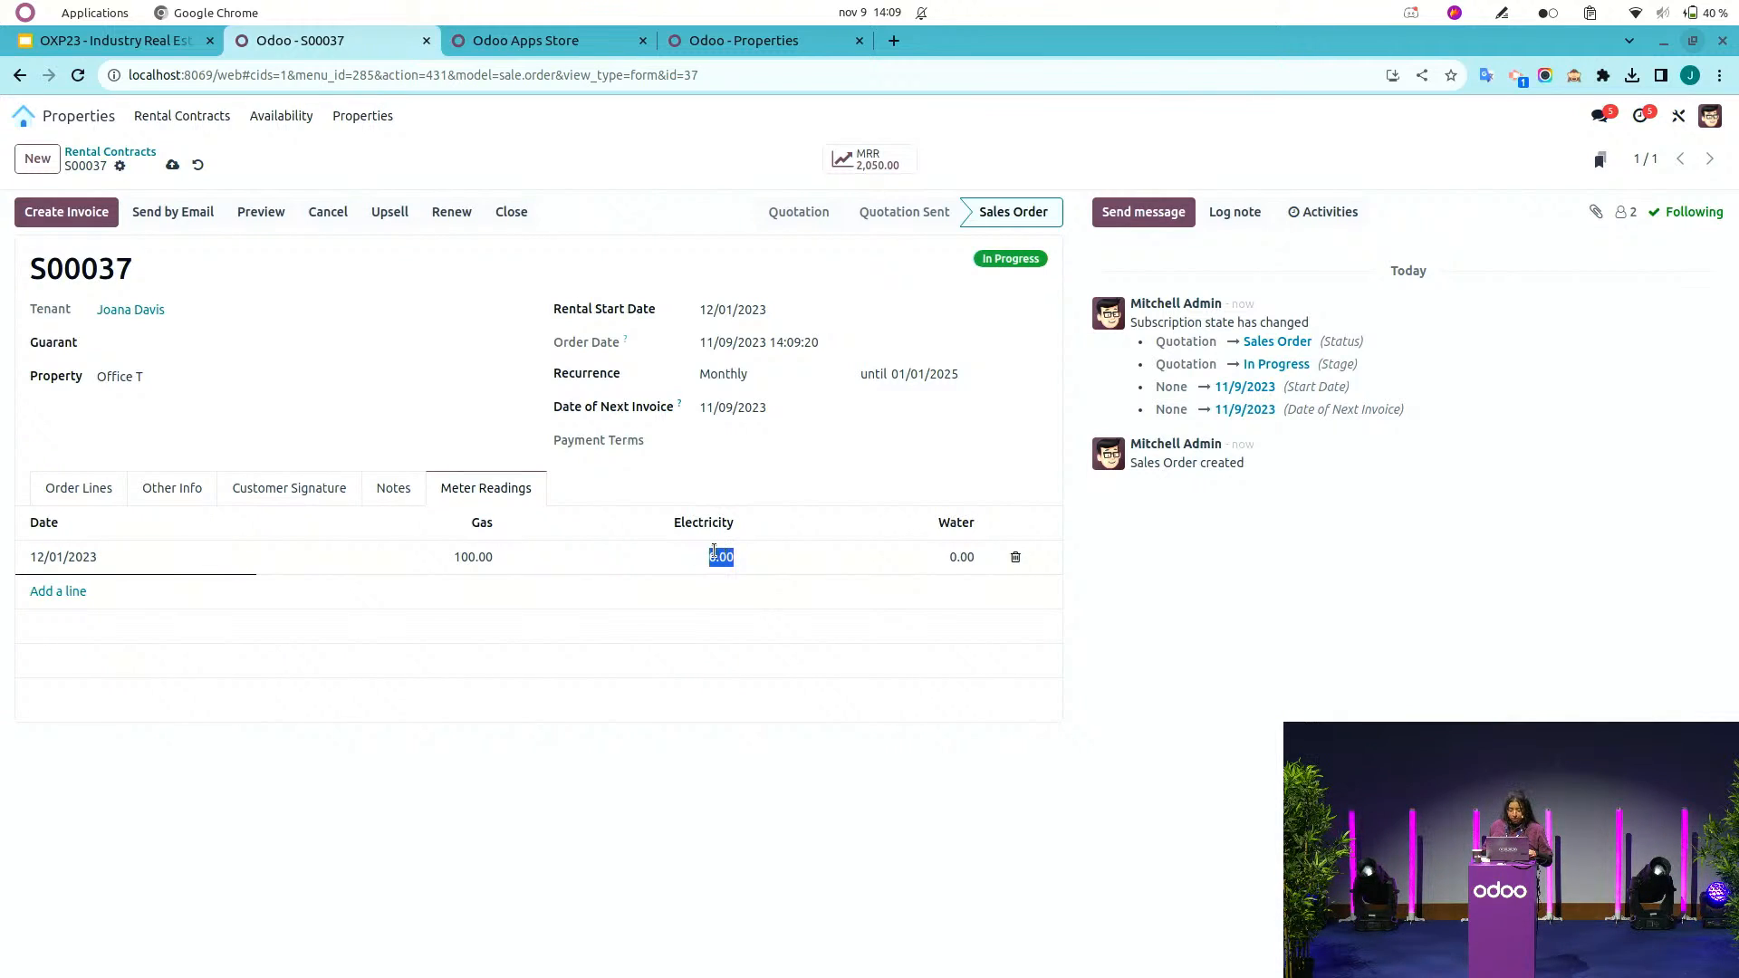
text(100)
click(938, 557)
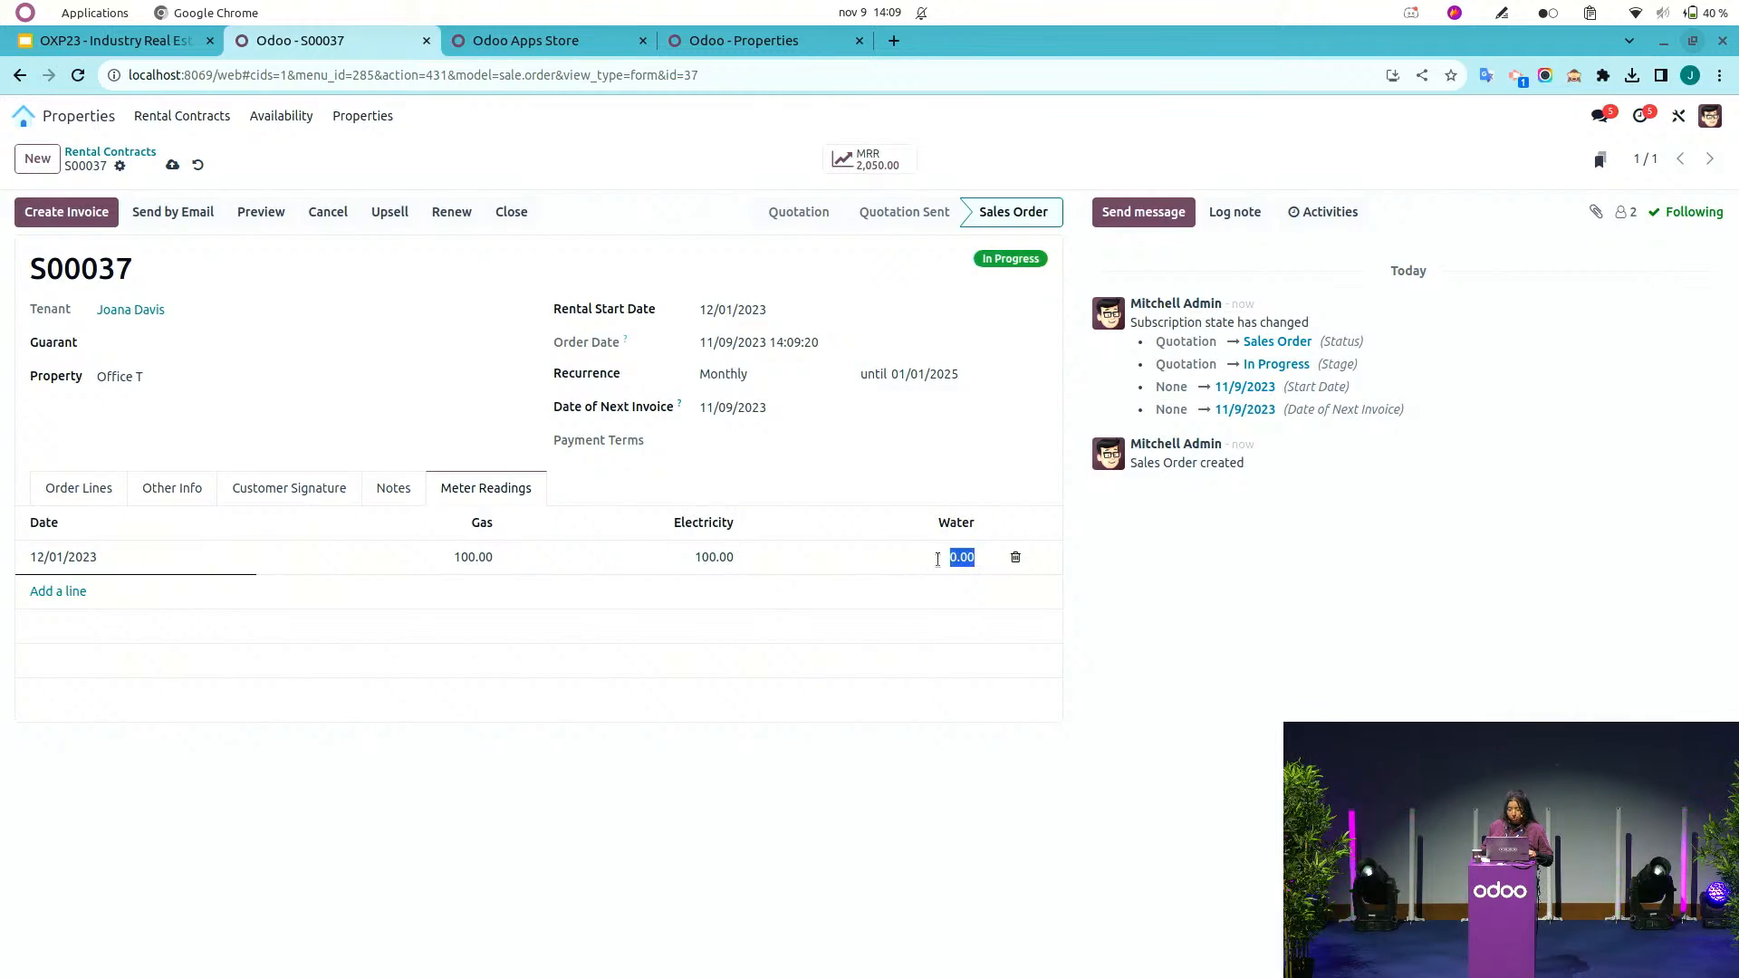
text(100)
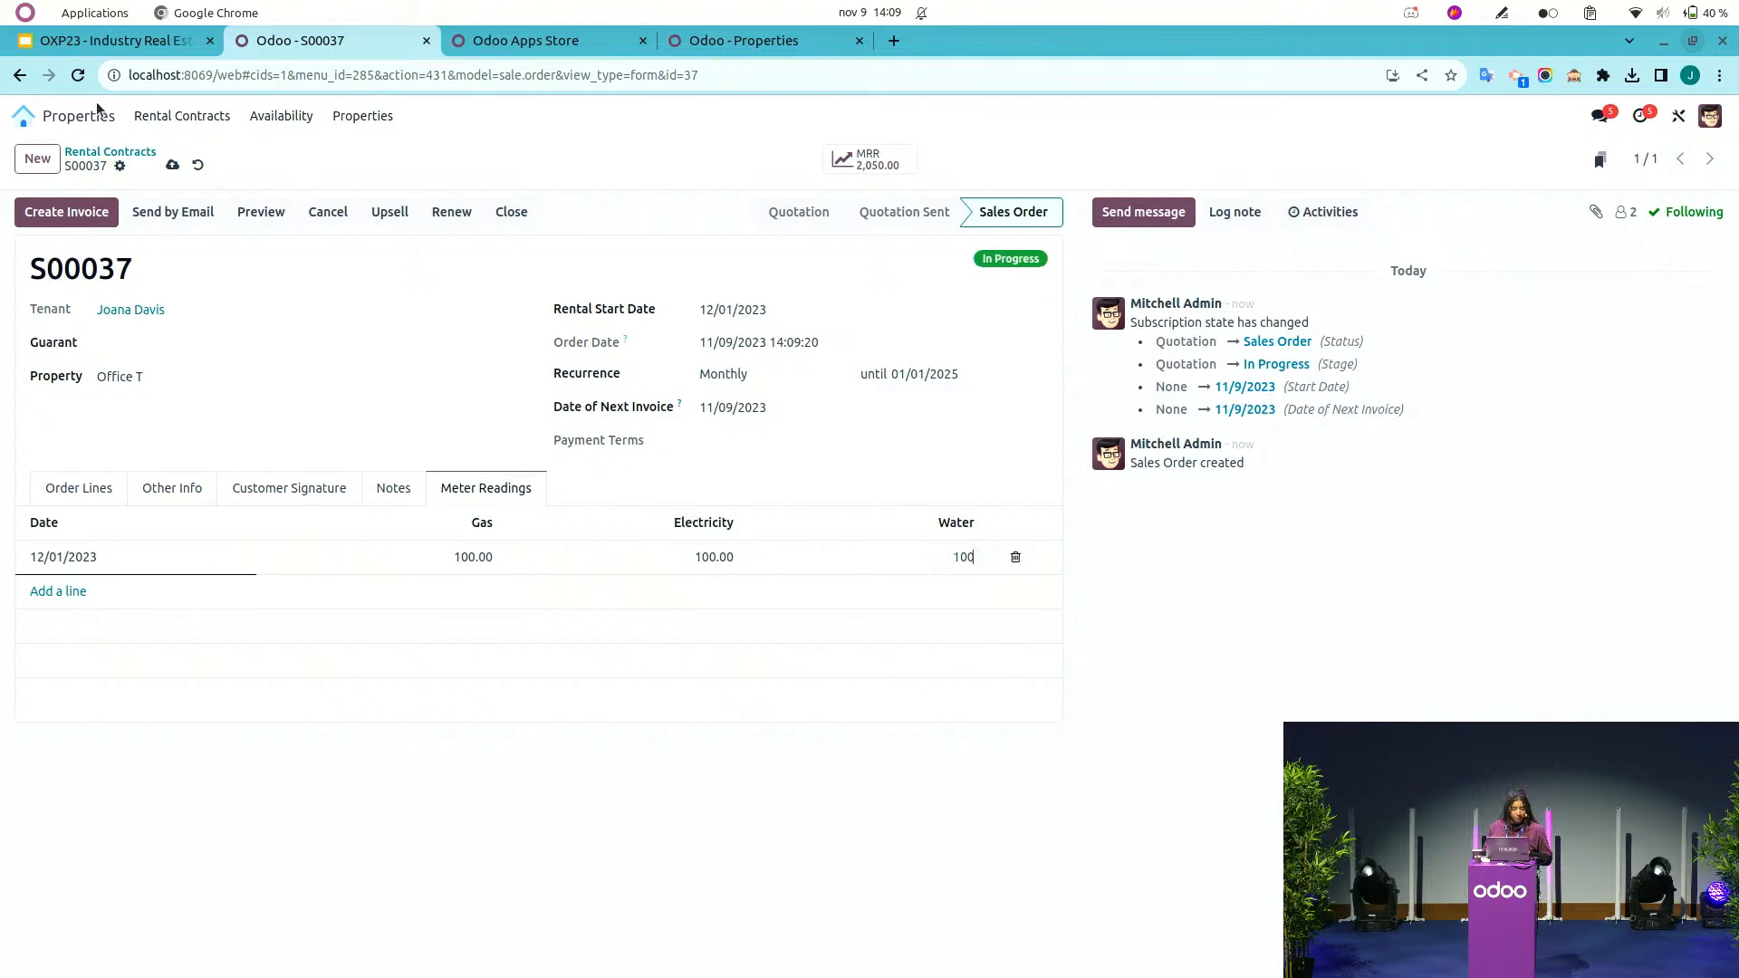
click(173, 165)
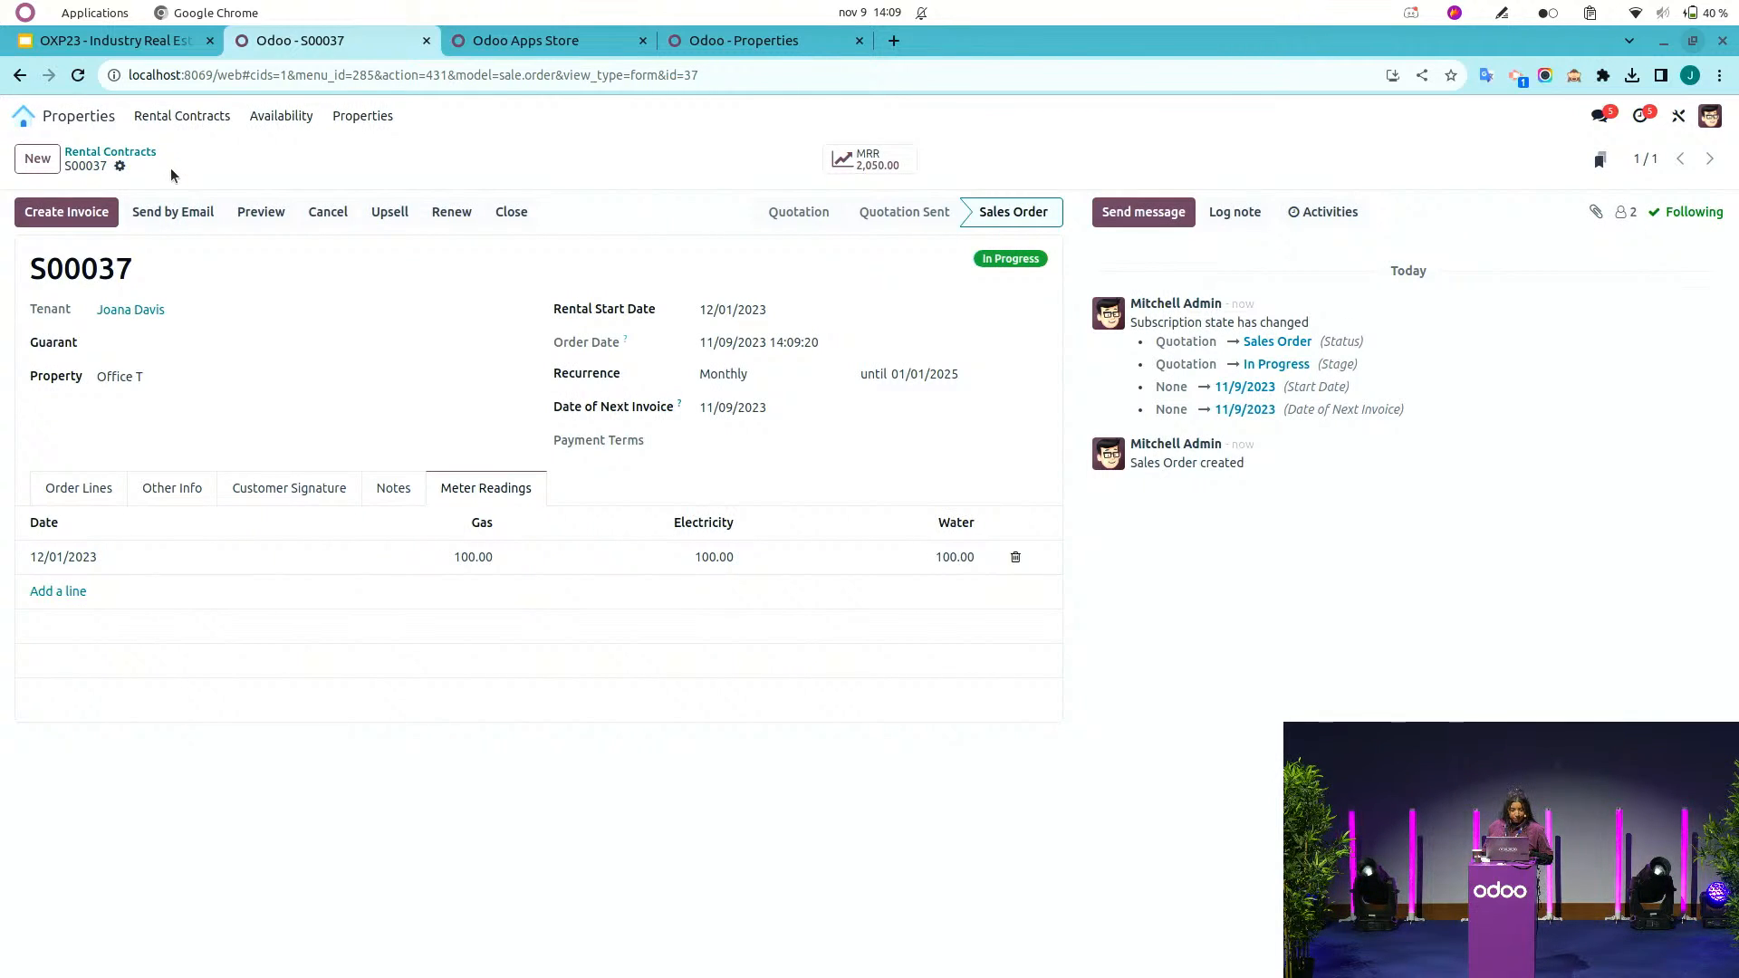
Open the Office T property and view its meter readings.
click(367, 117)
click(374, 151)
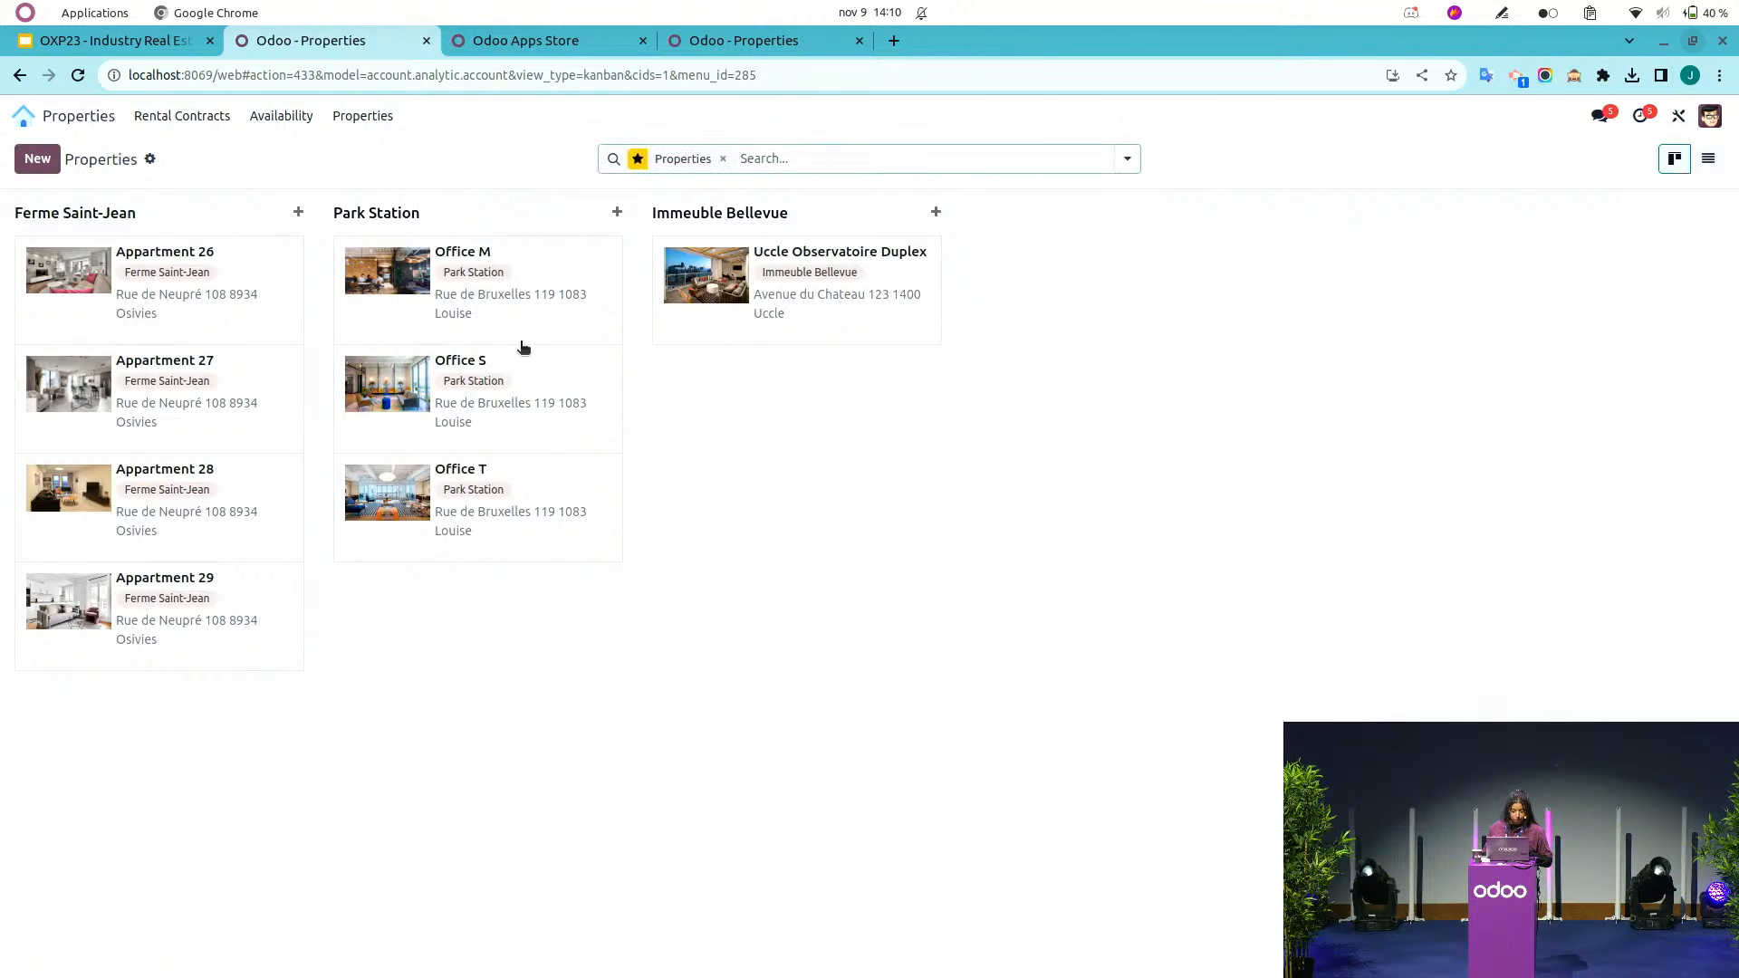
click(552, 480)
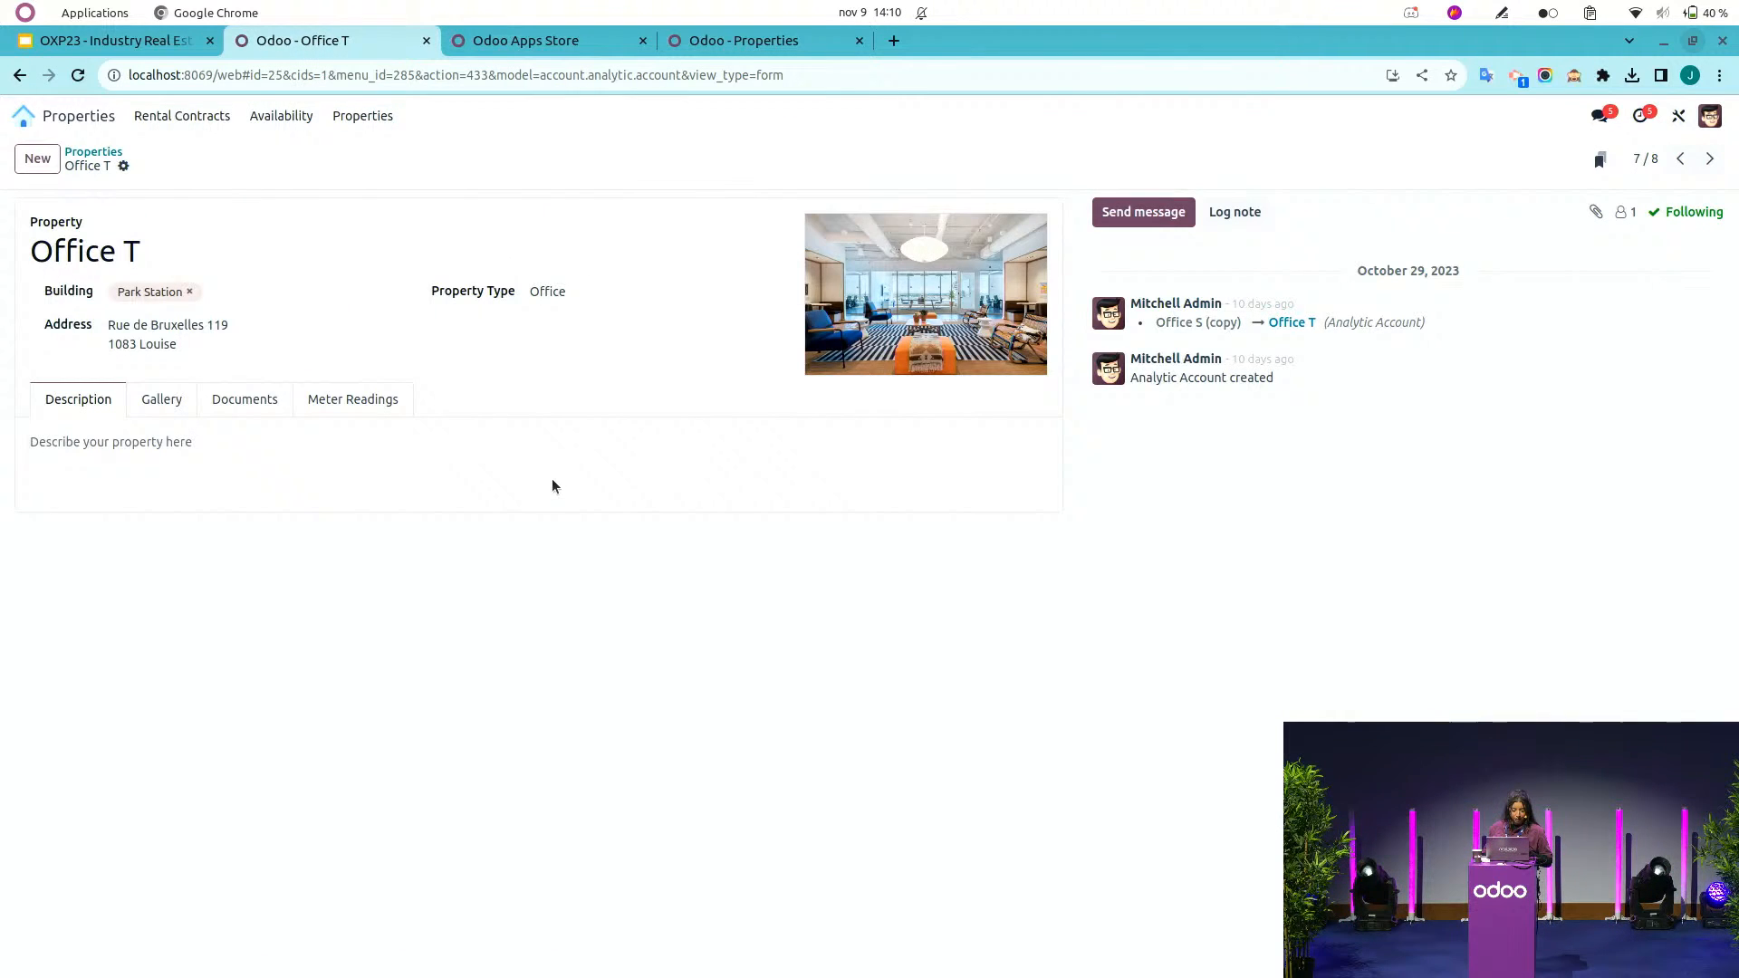
click(355, 405)
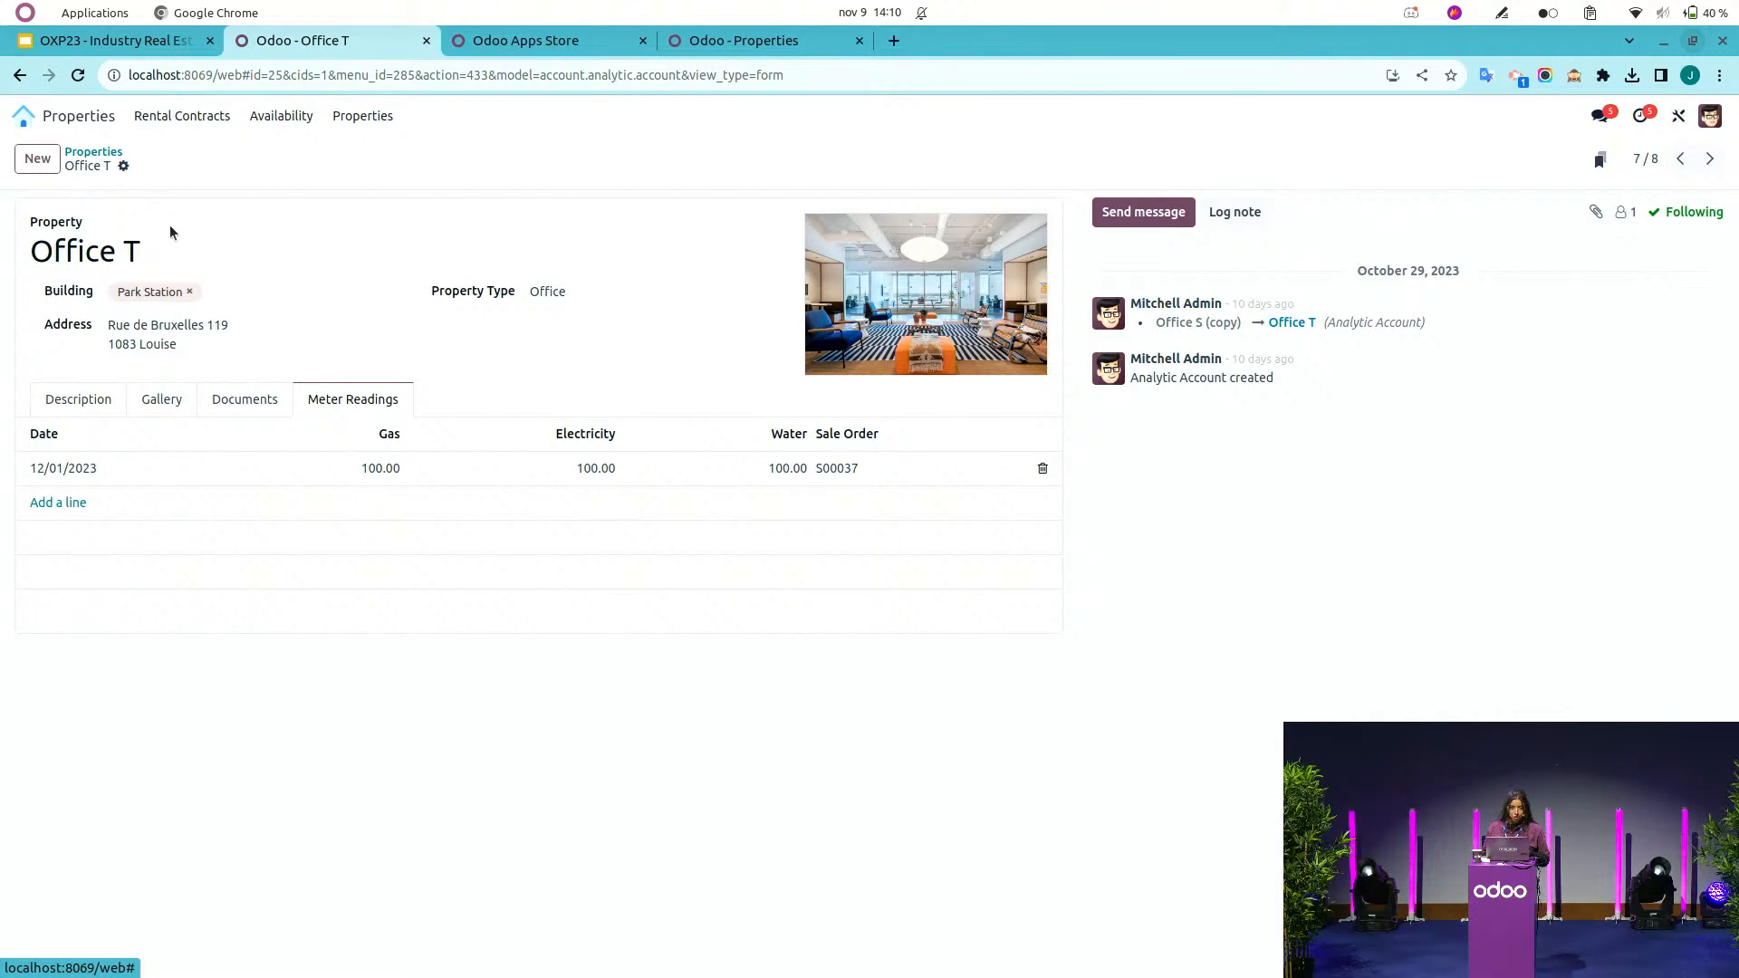
Create a new vendor bill in Accounting for Mr Plumber with bill date 11/09/2023.
click(23, 115)
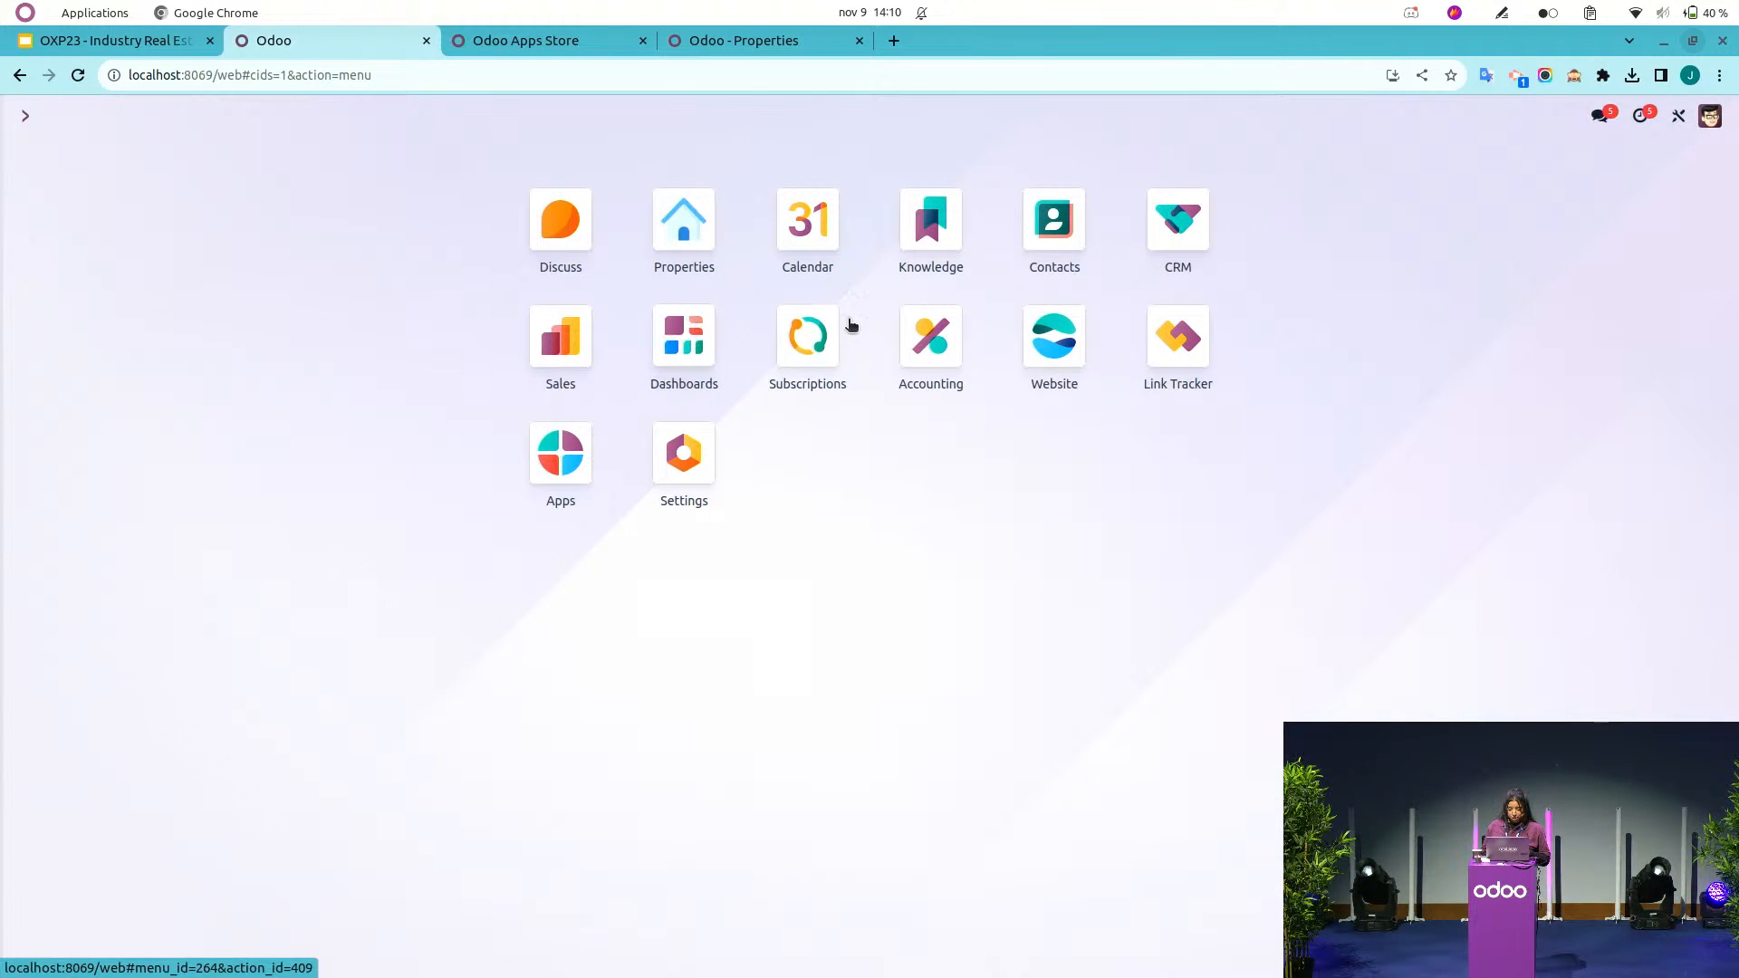
click(930, 362)
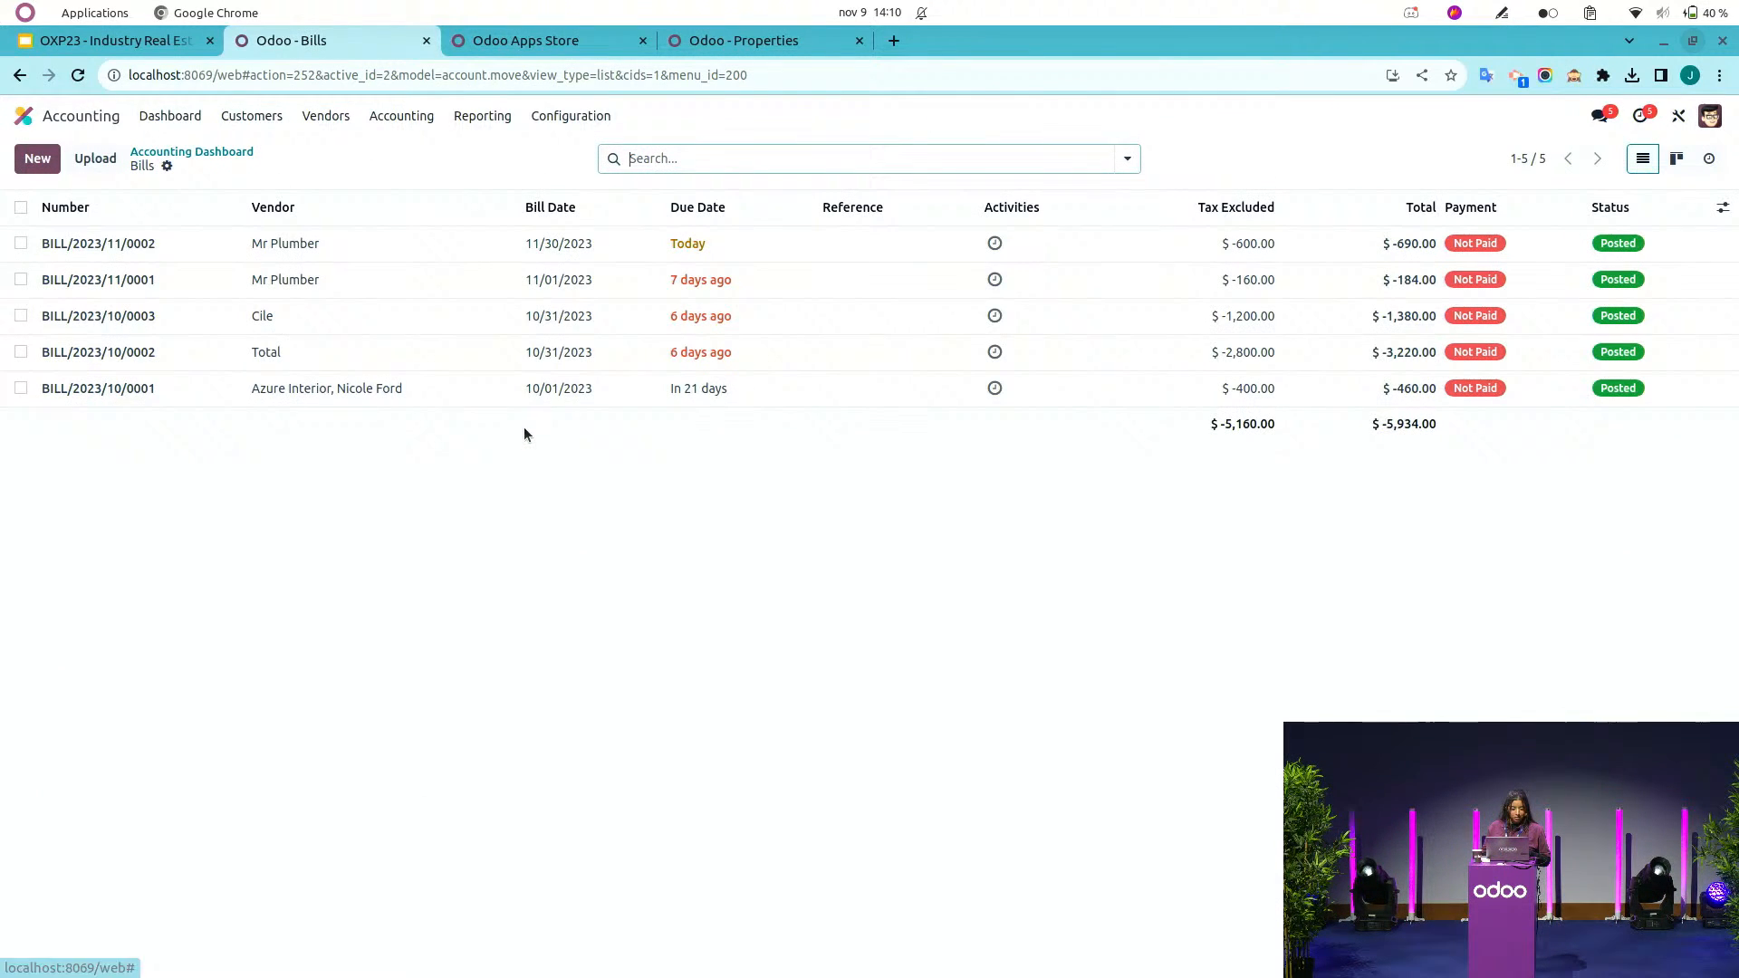
click(37, 158)
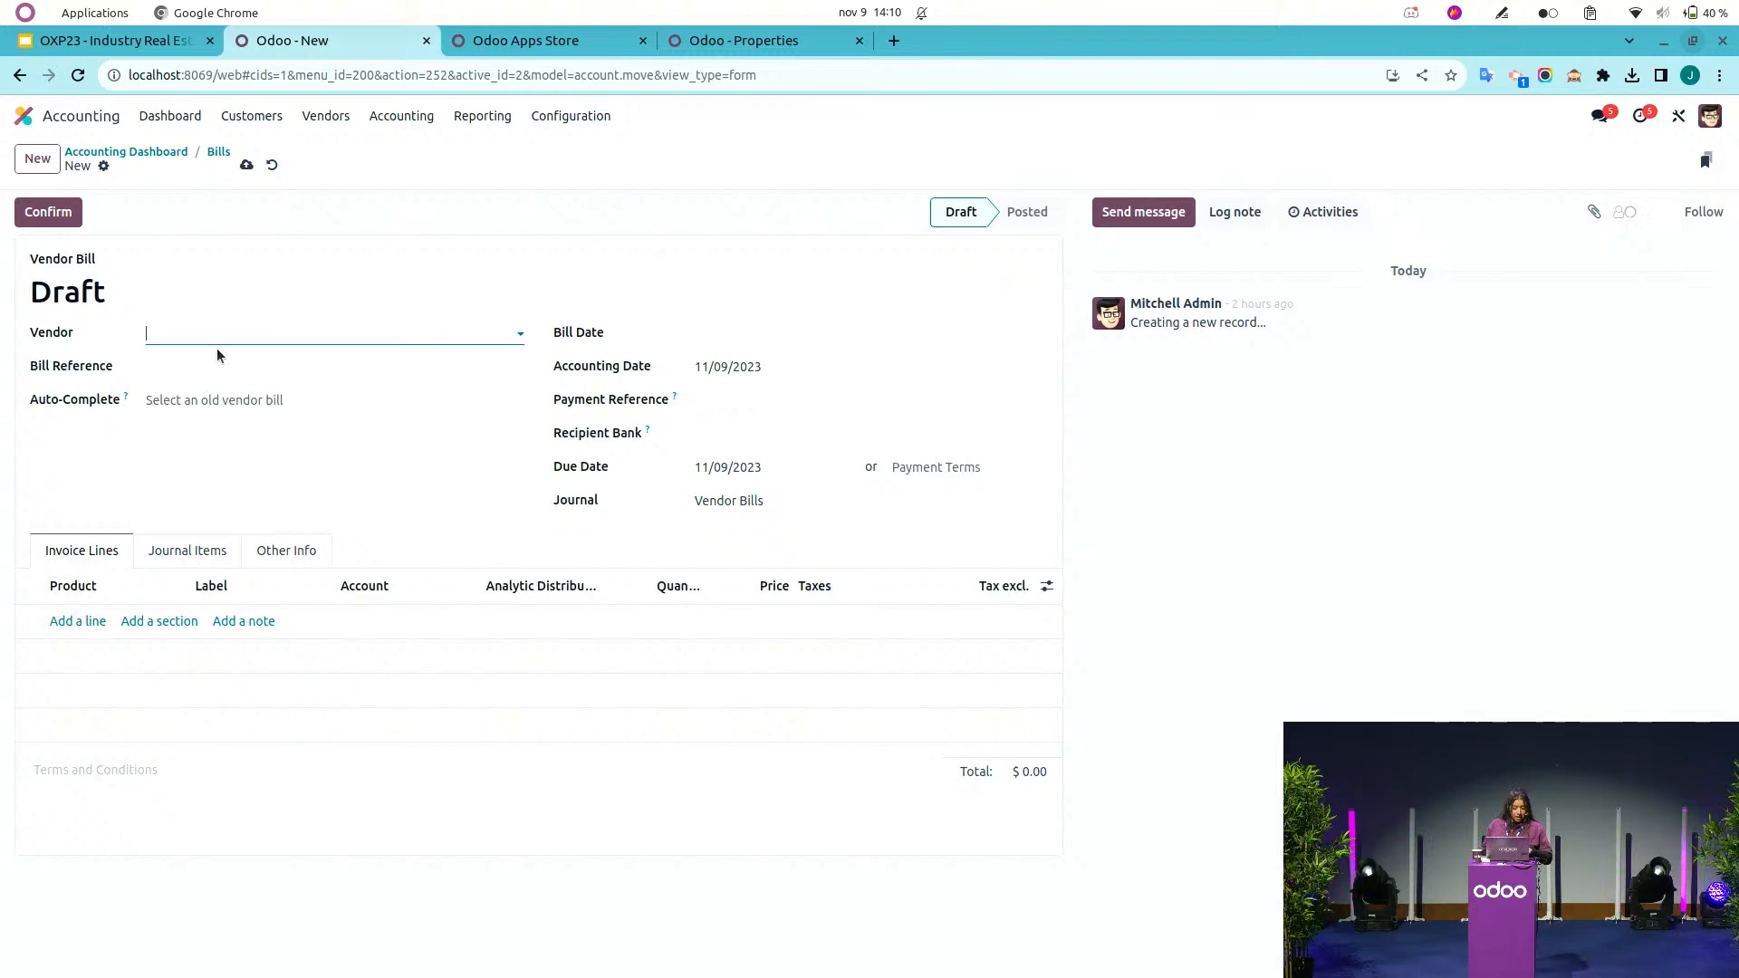
text(pl)
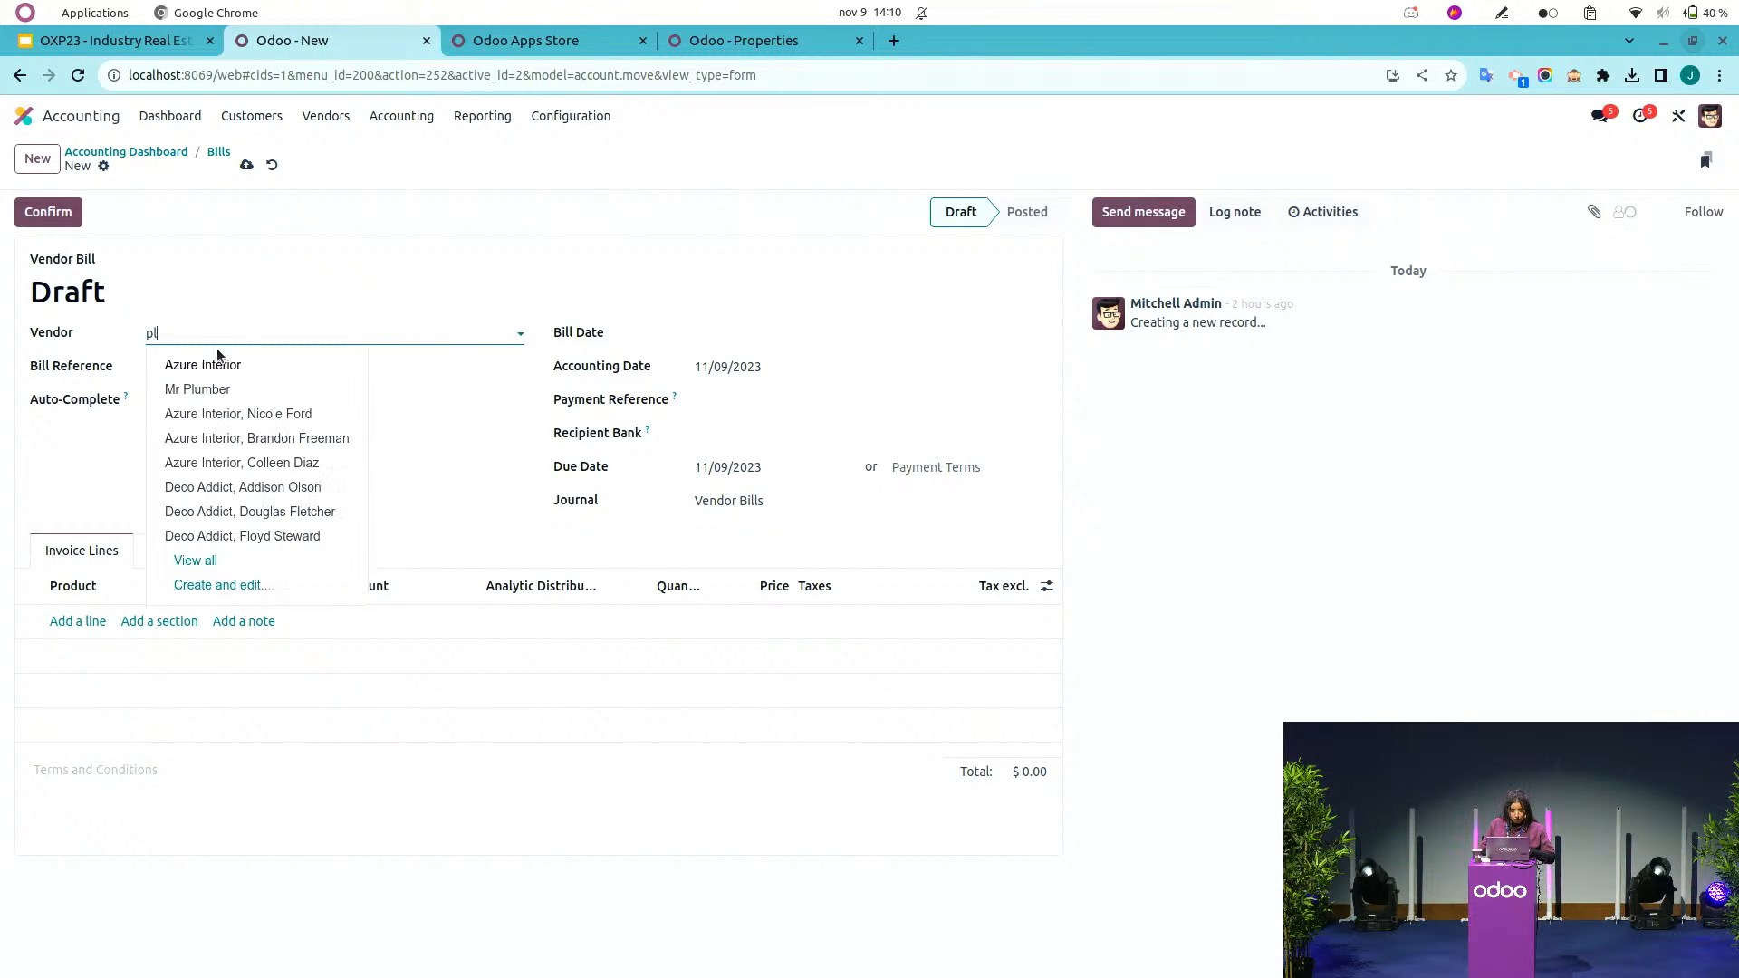
click(214, 388)
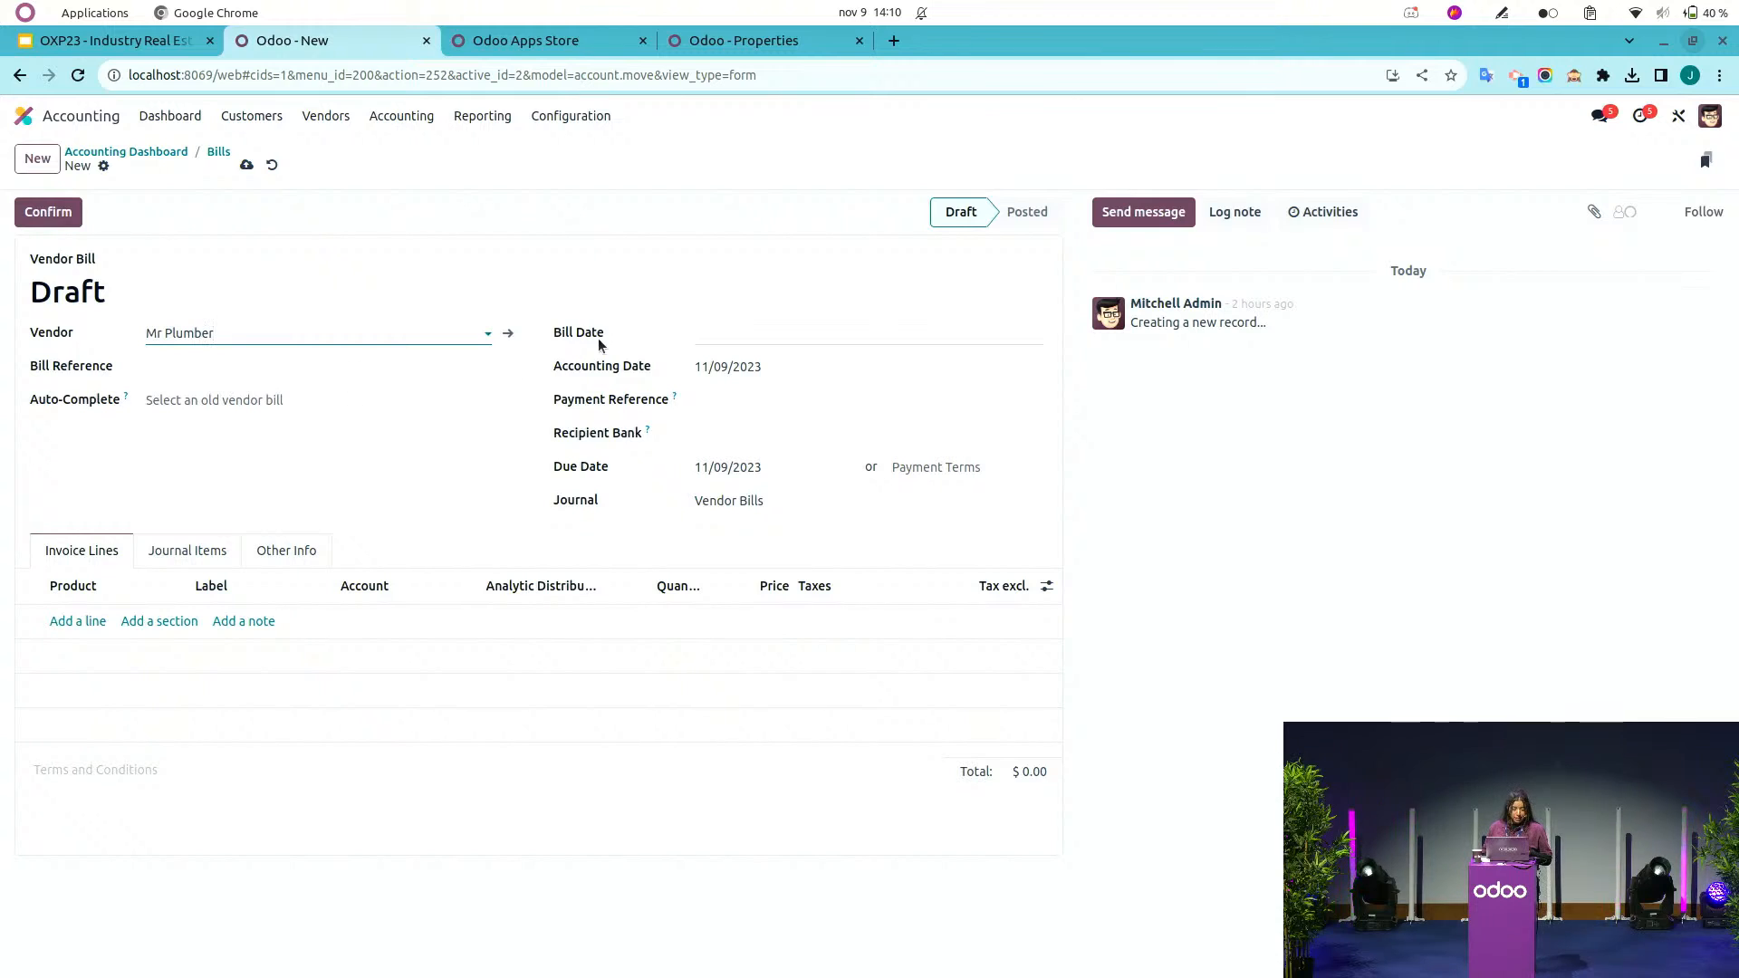
click(772, 338)
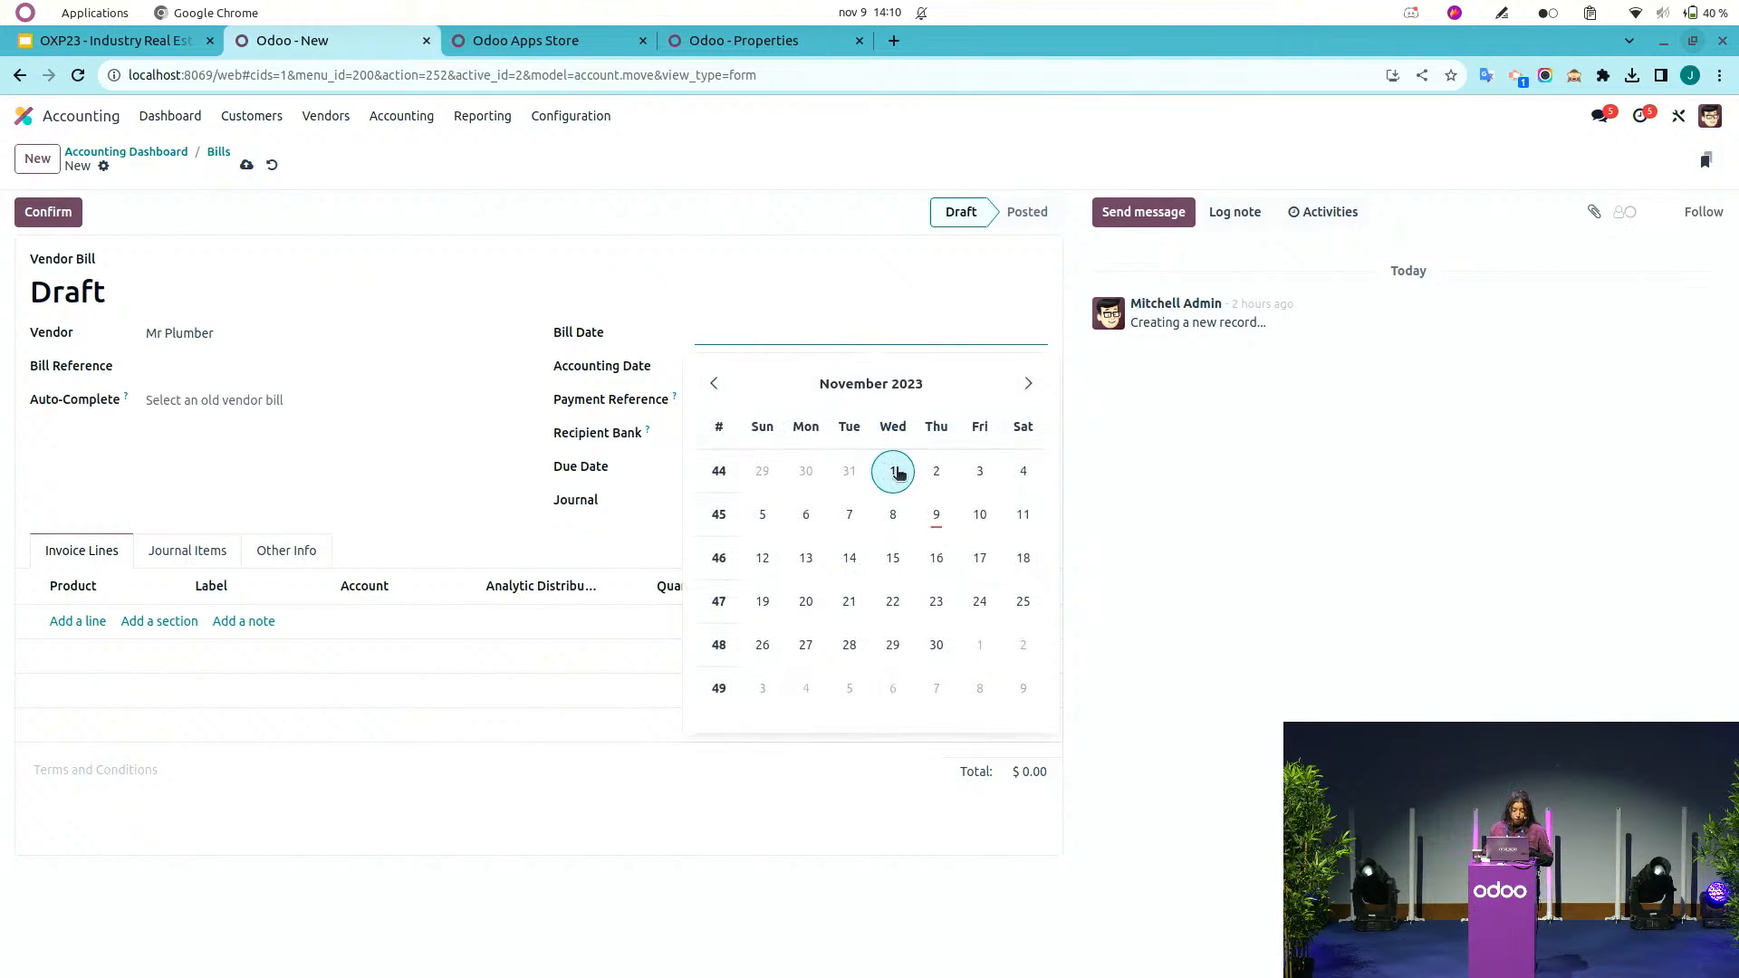
click(938, 516)
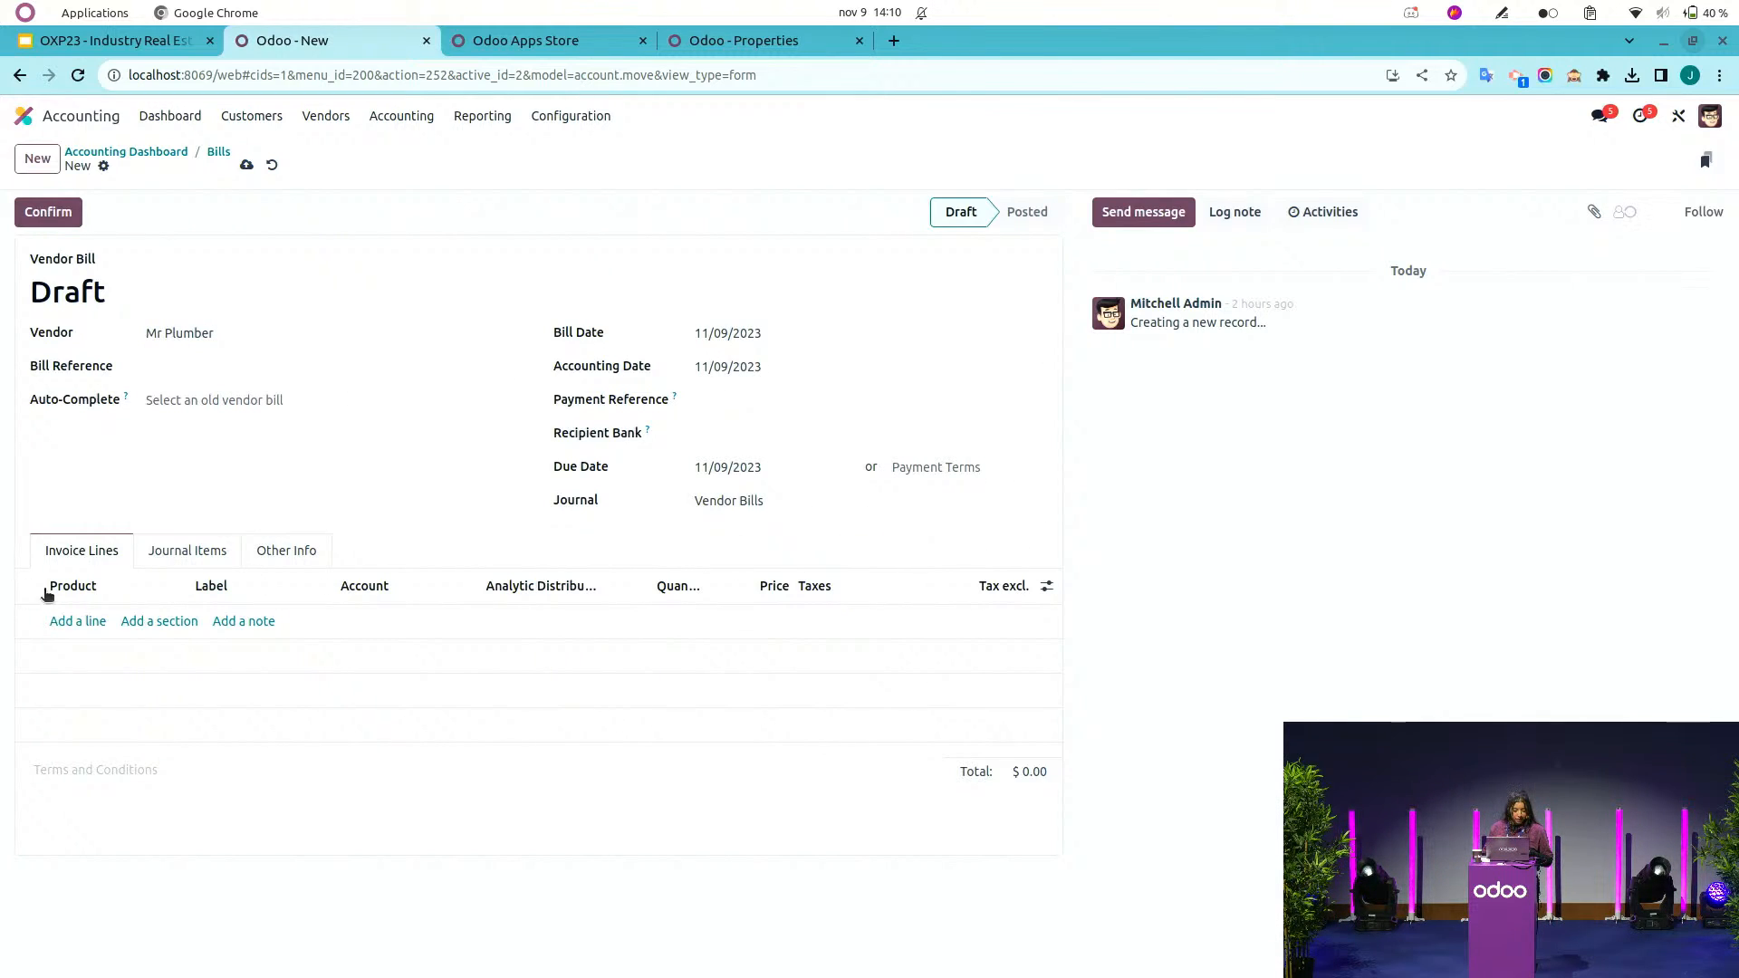
Add a Plumbing line priced at 1000 to the bill, save it and confirm it.
click(84, 622)
text(p)
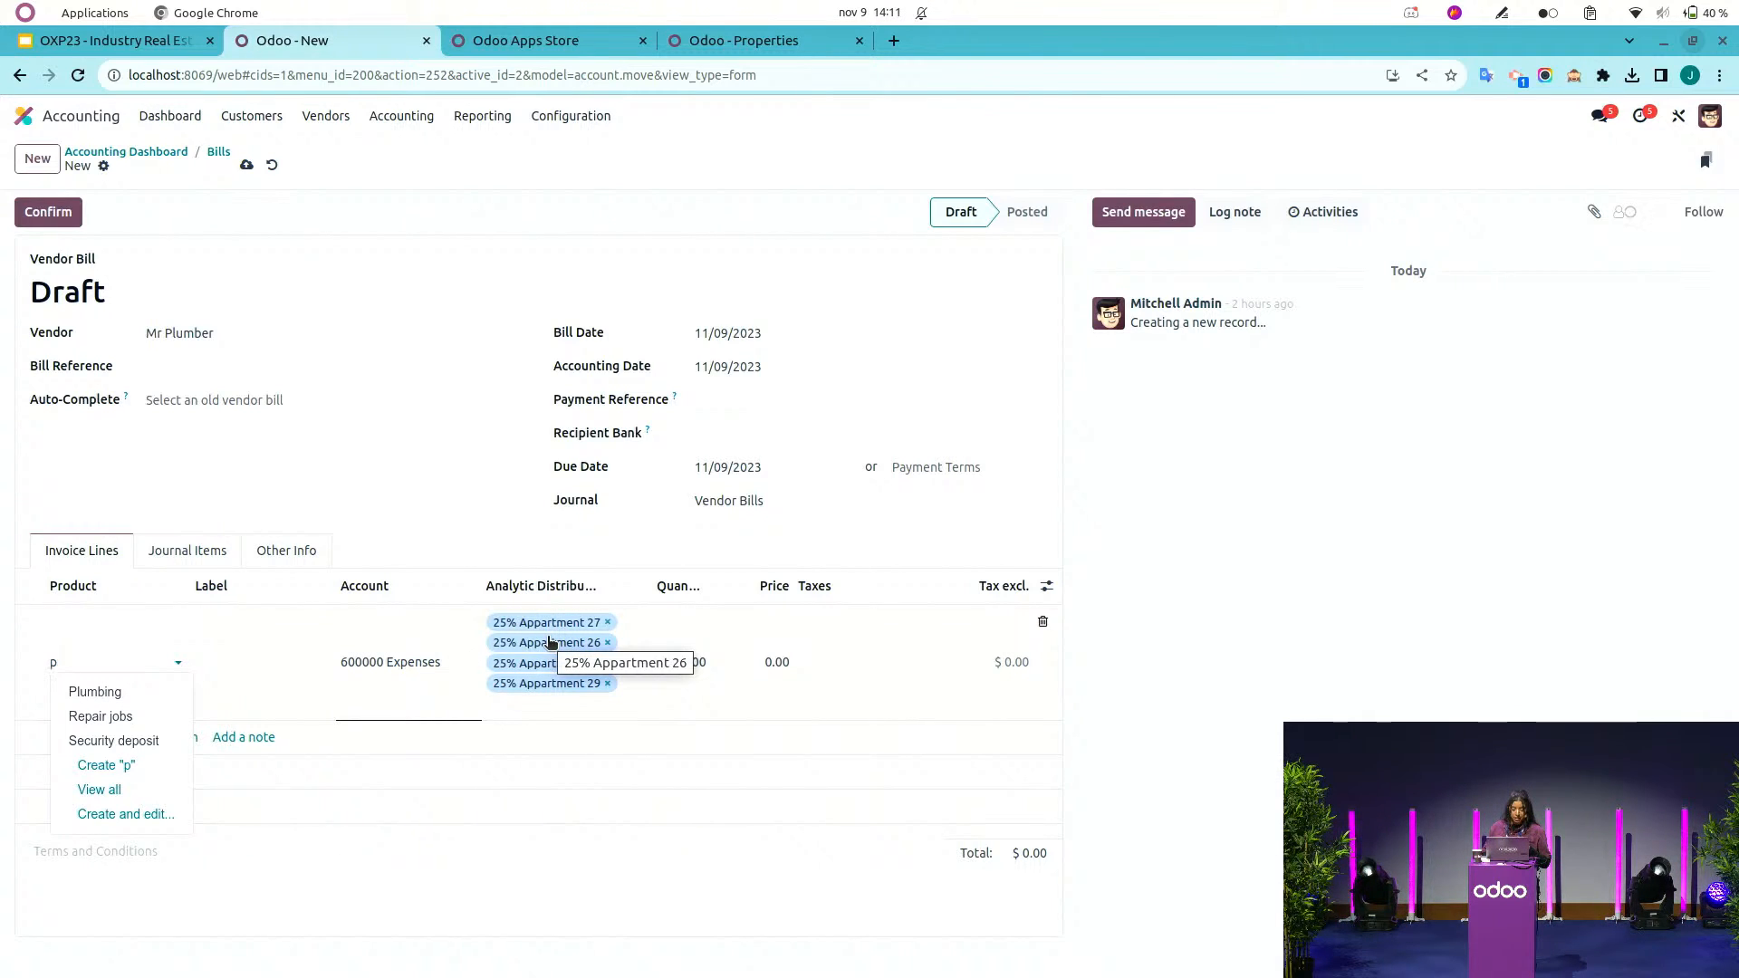
click(100, 690)
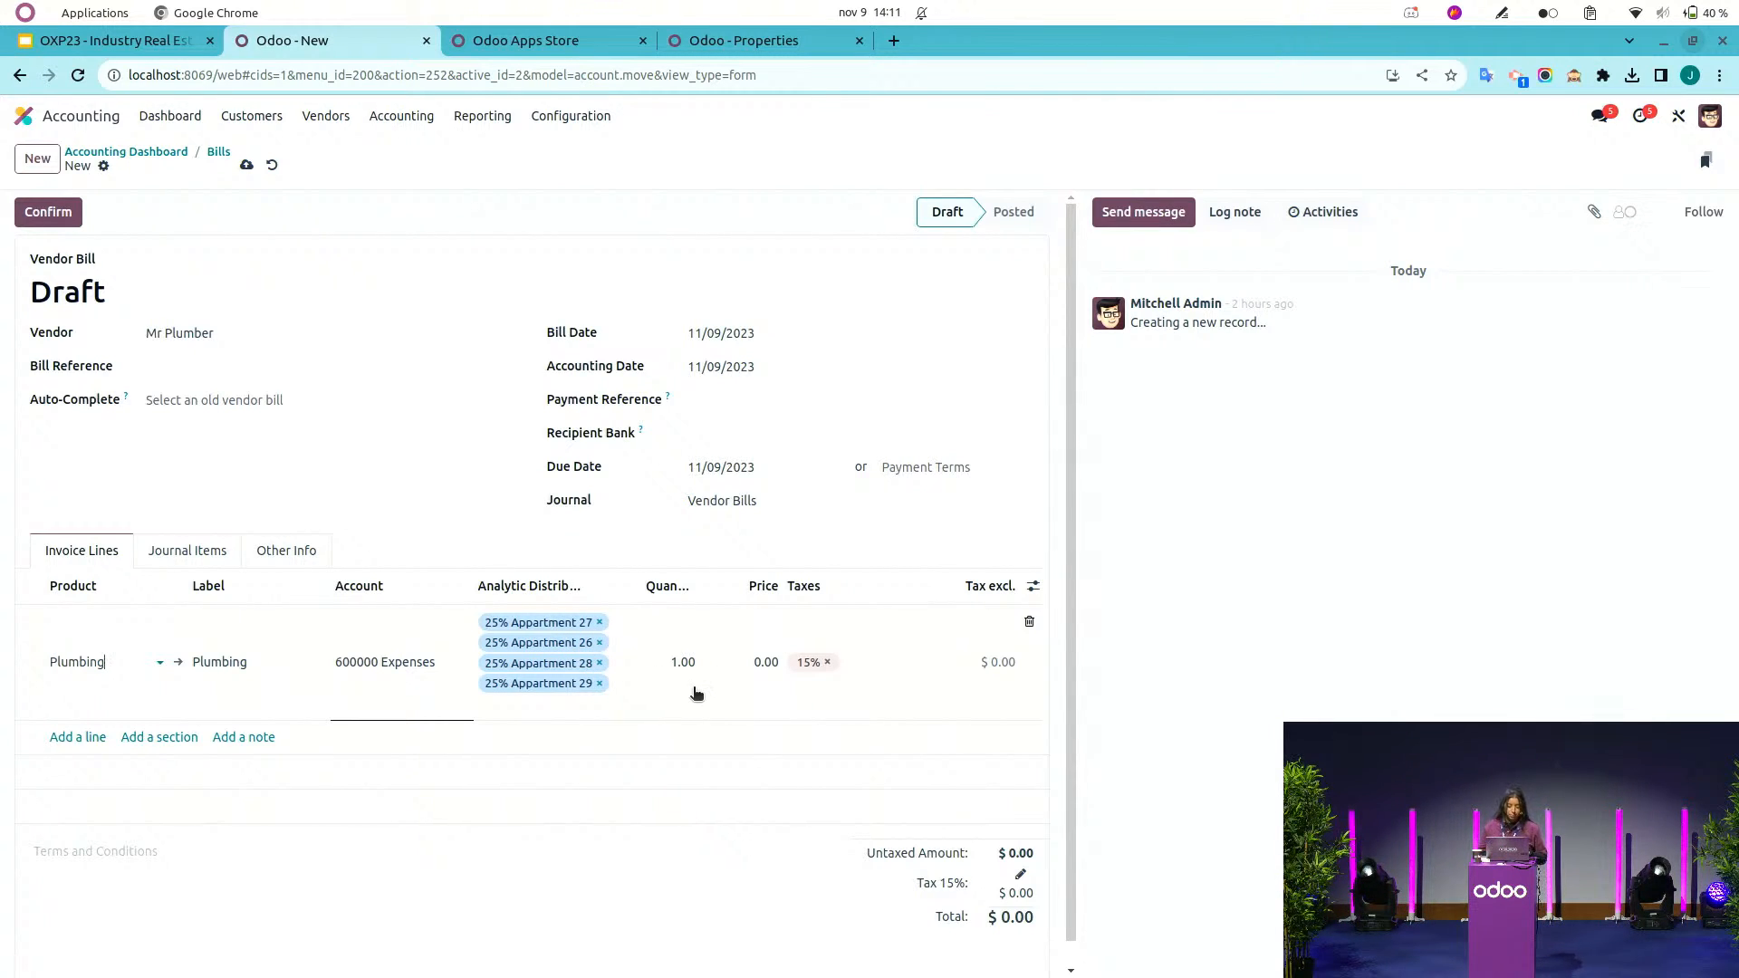
click(757, 661)
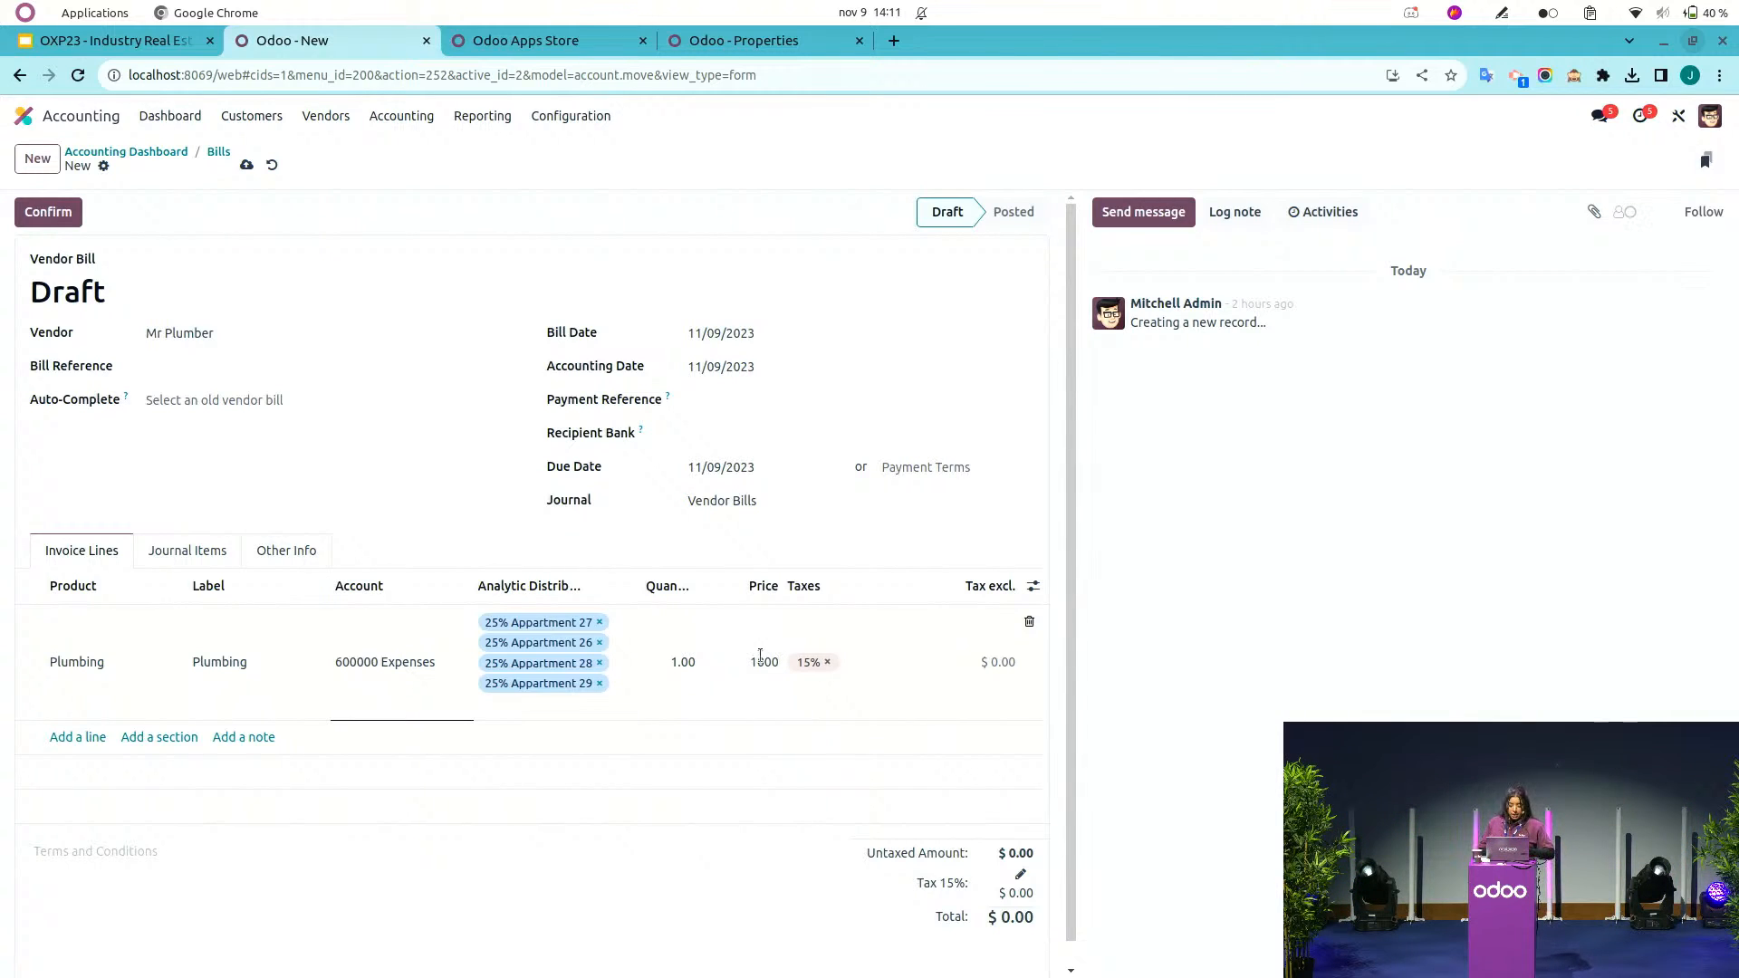
click(247, 168)
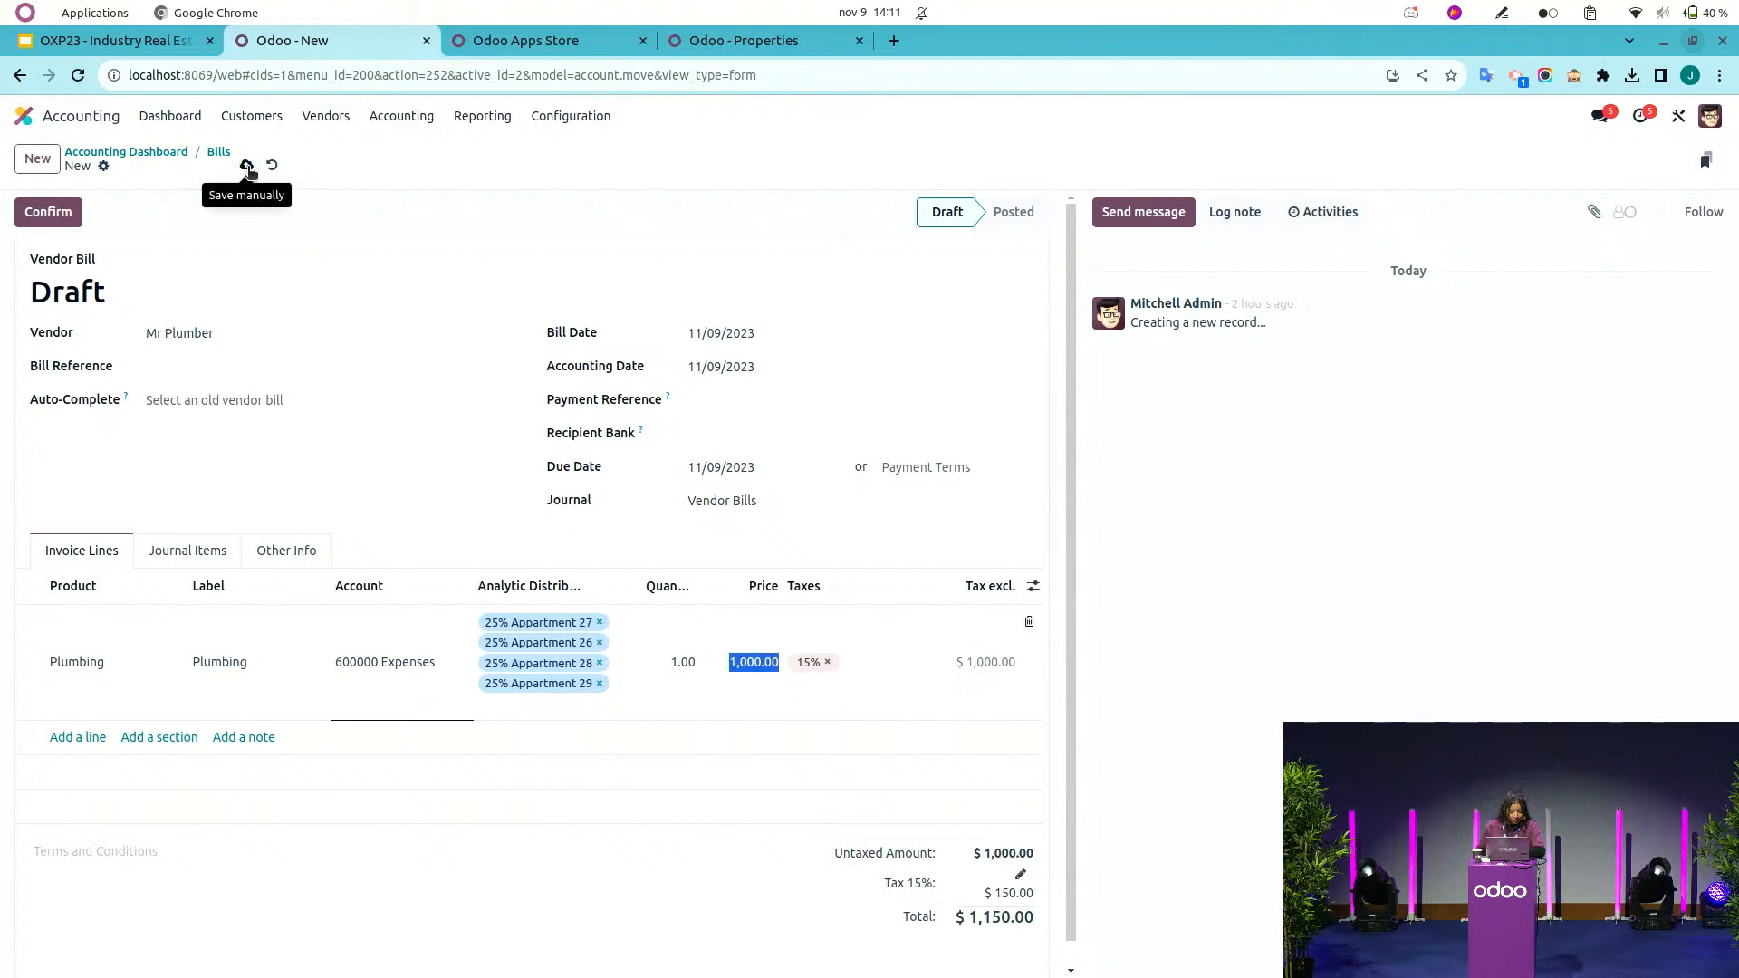
click(48, 212)
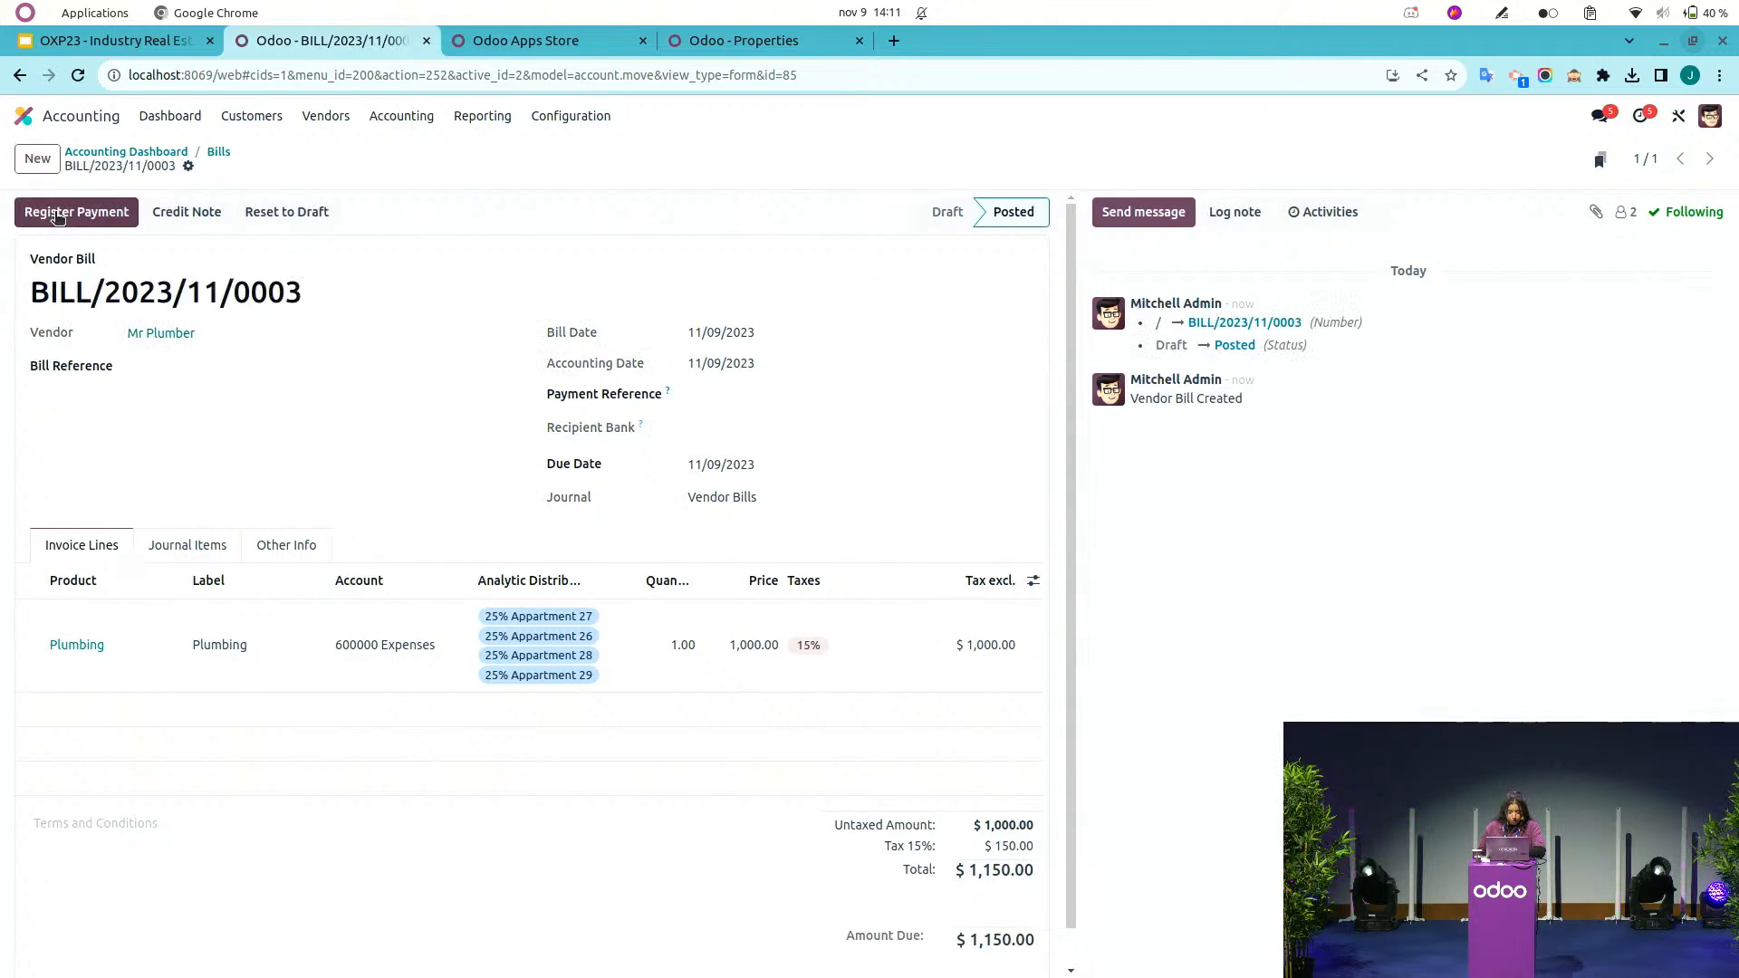
Review the analytic accounts filtered by the Properties favorite, in list and kanban views.
click(589, 123)
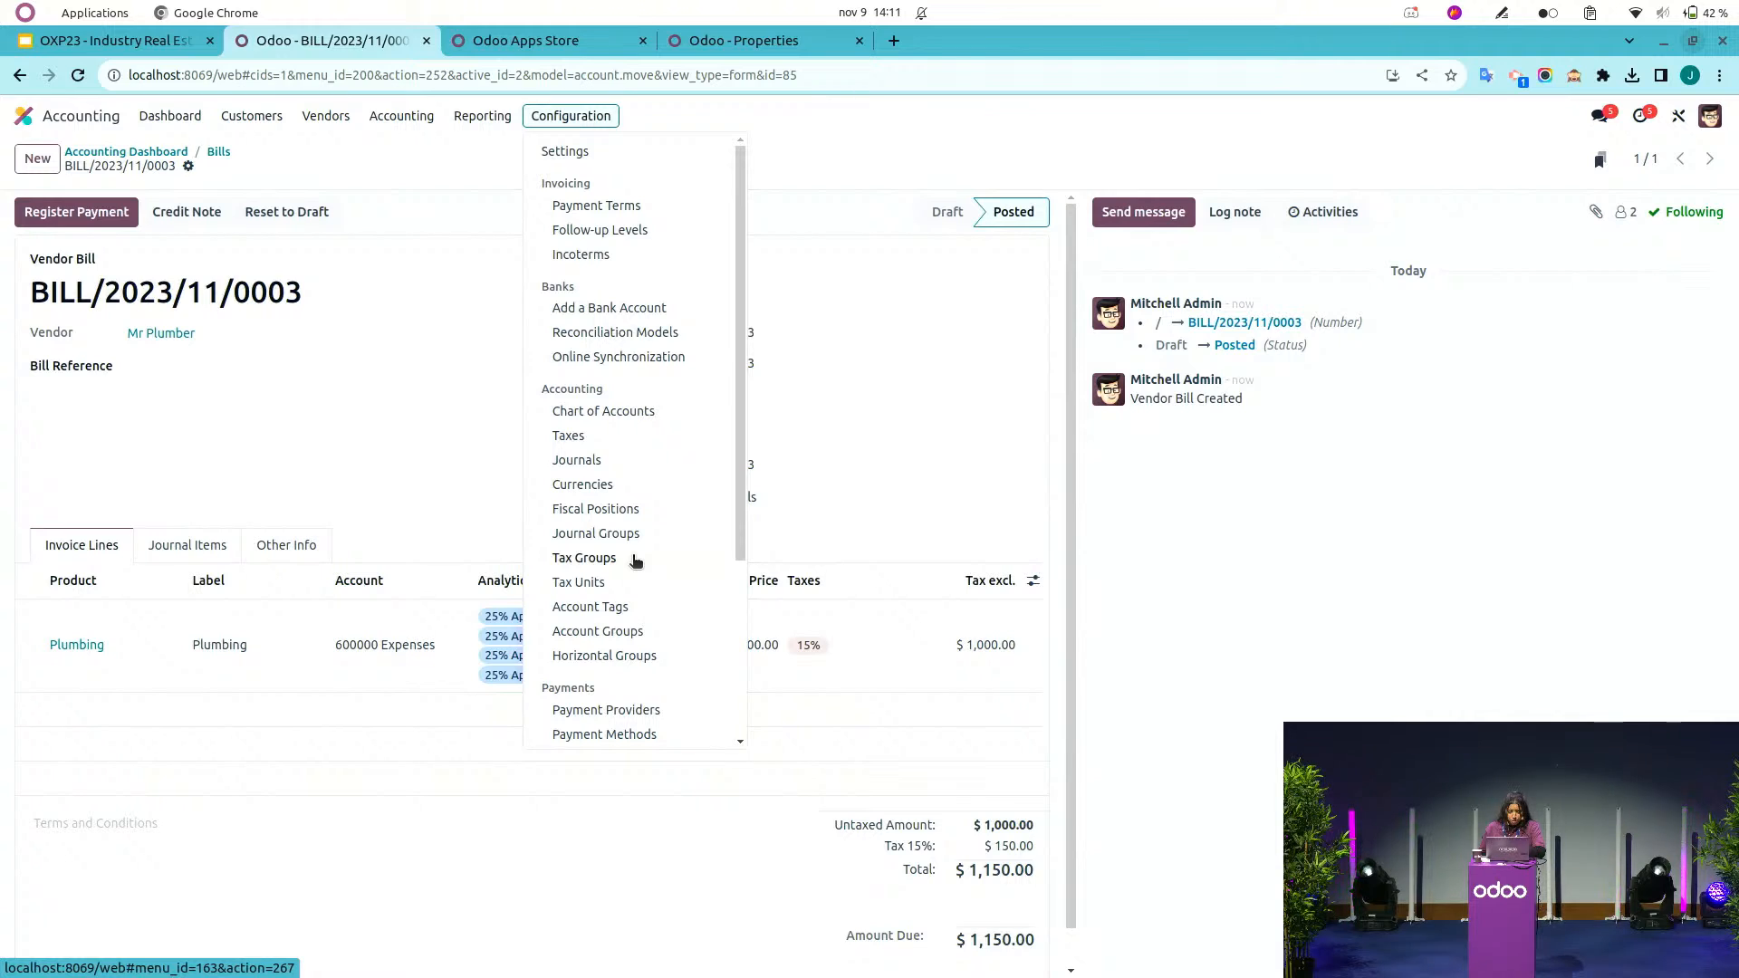
scroll(635, 560, down, 2)
scroll(635, 561, down, 1)
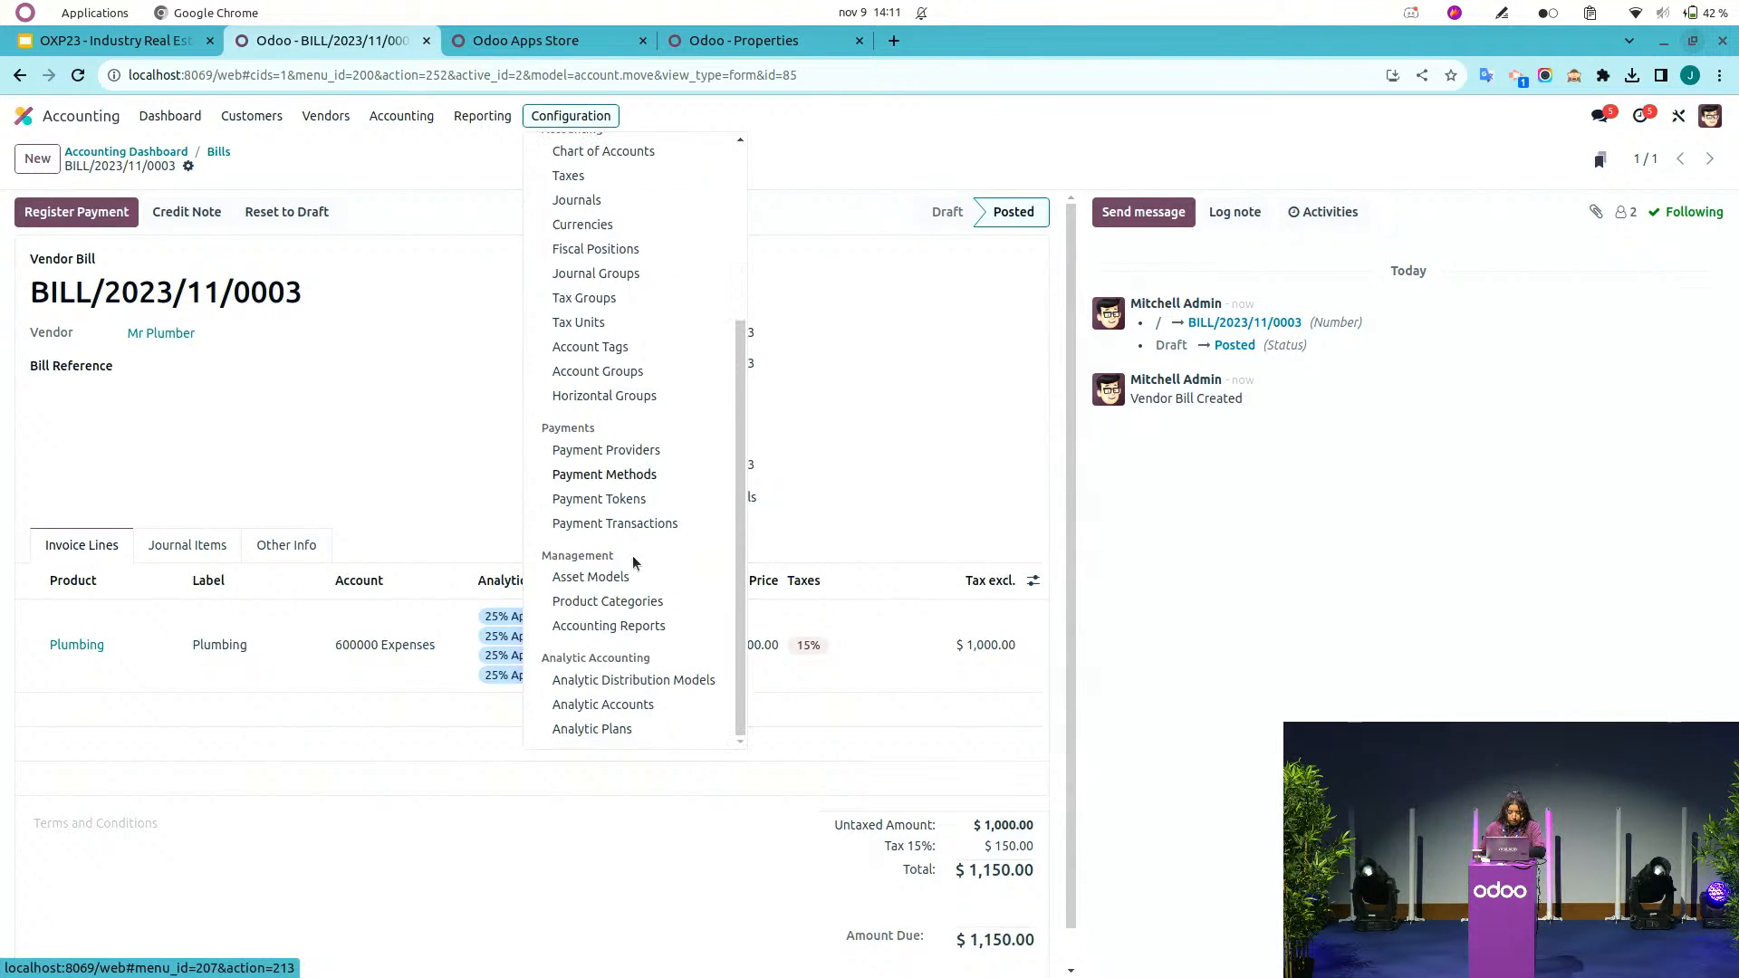
click(636, 706)
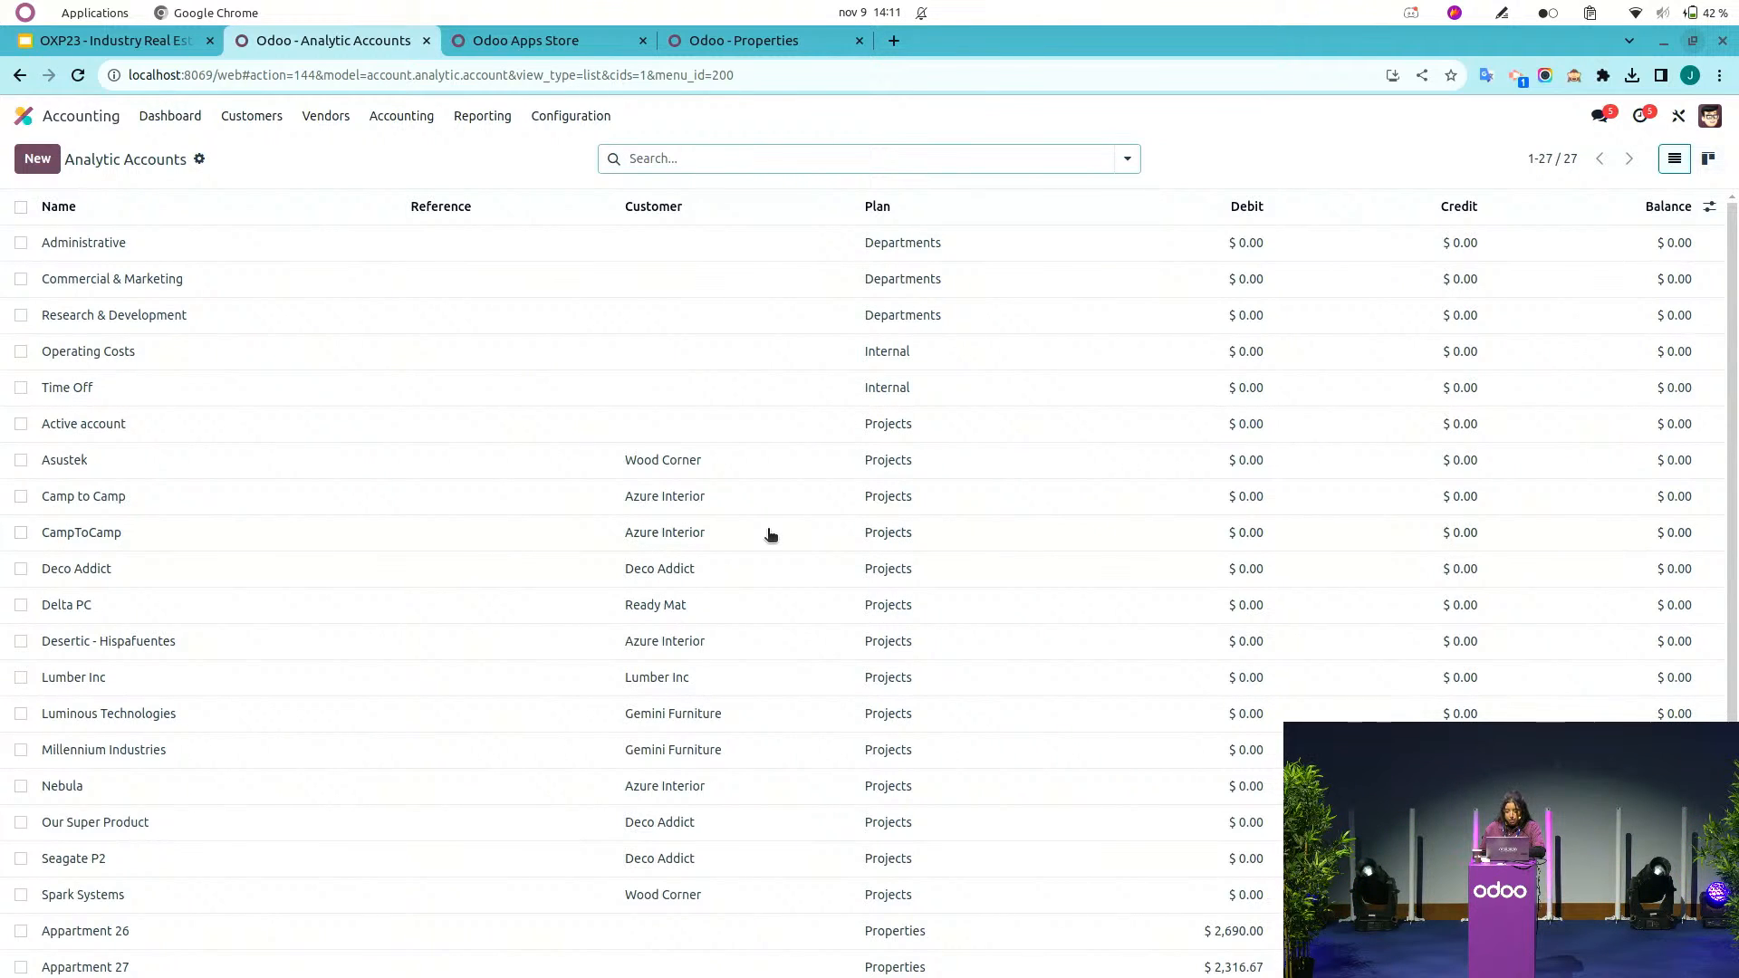
click(1127, 159)
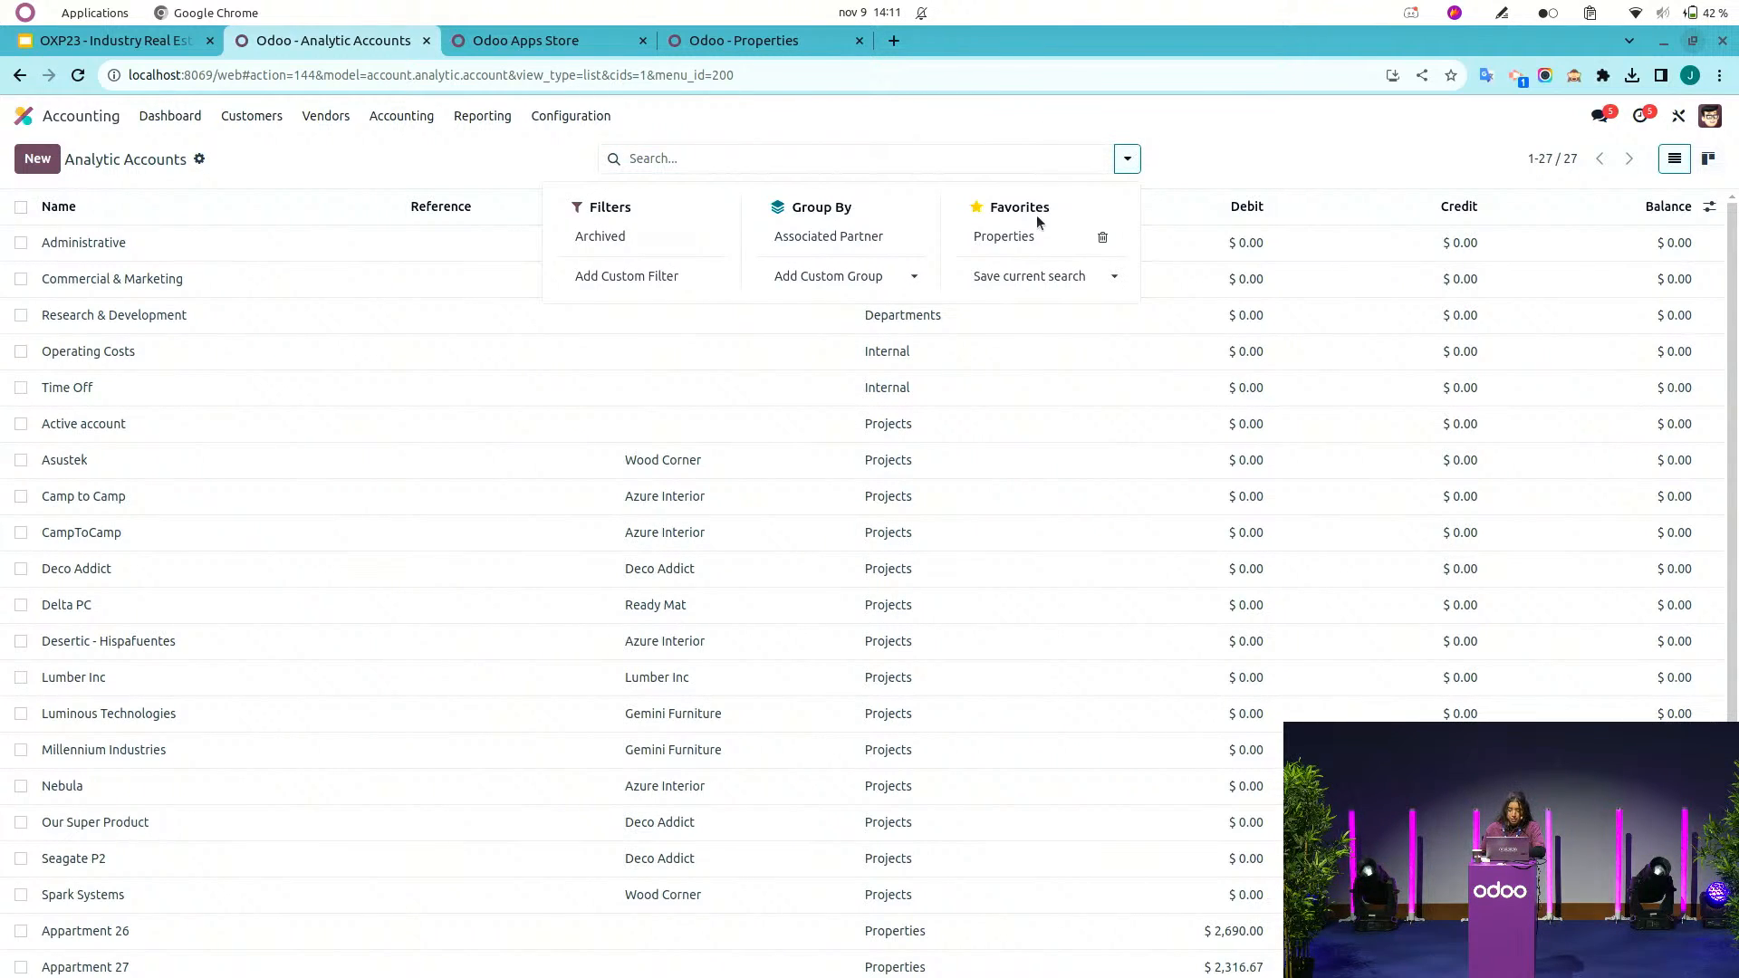
click(1024, 236)
click(795, 753)
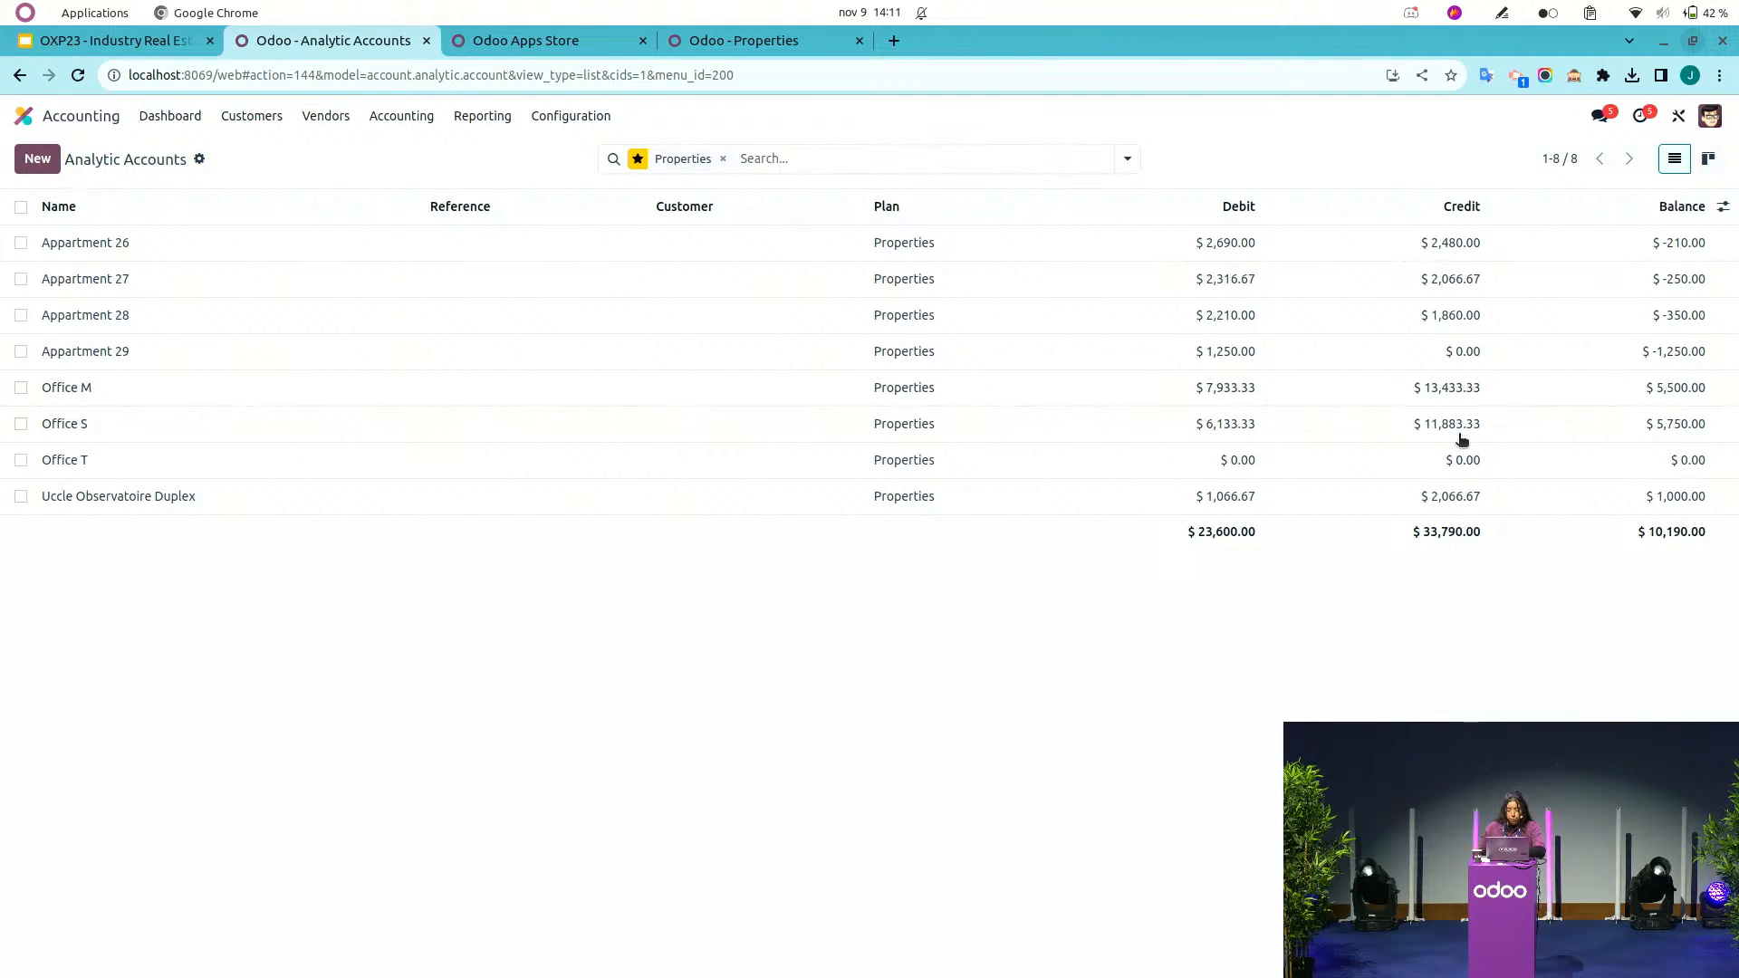
click(1708, 160)
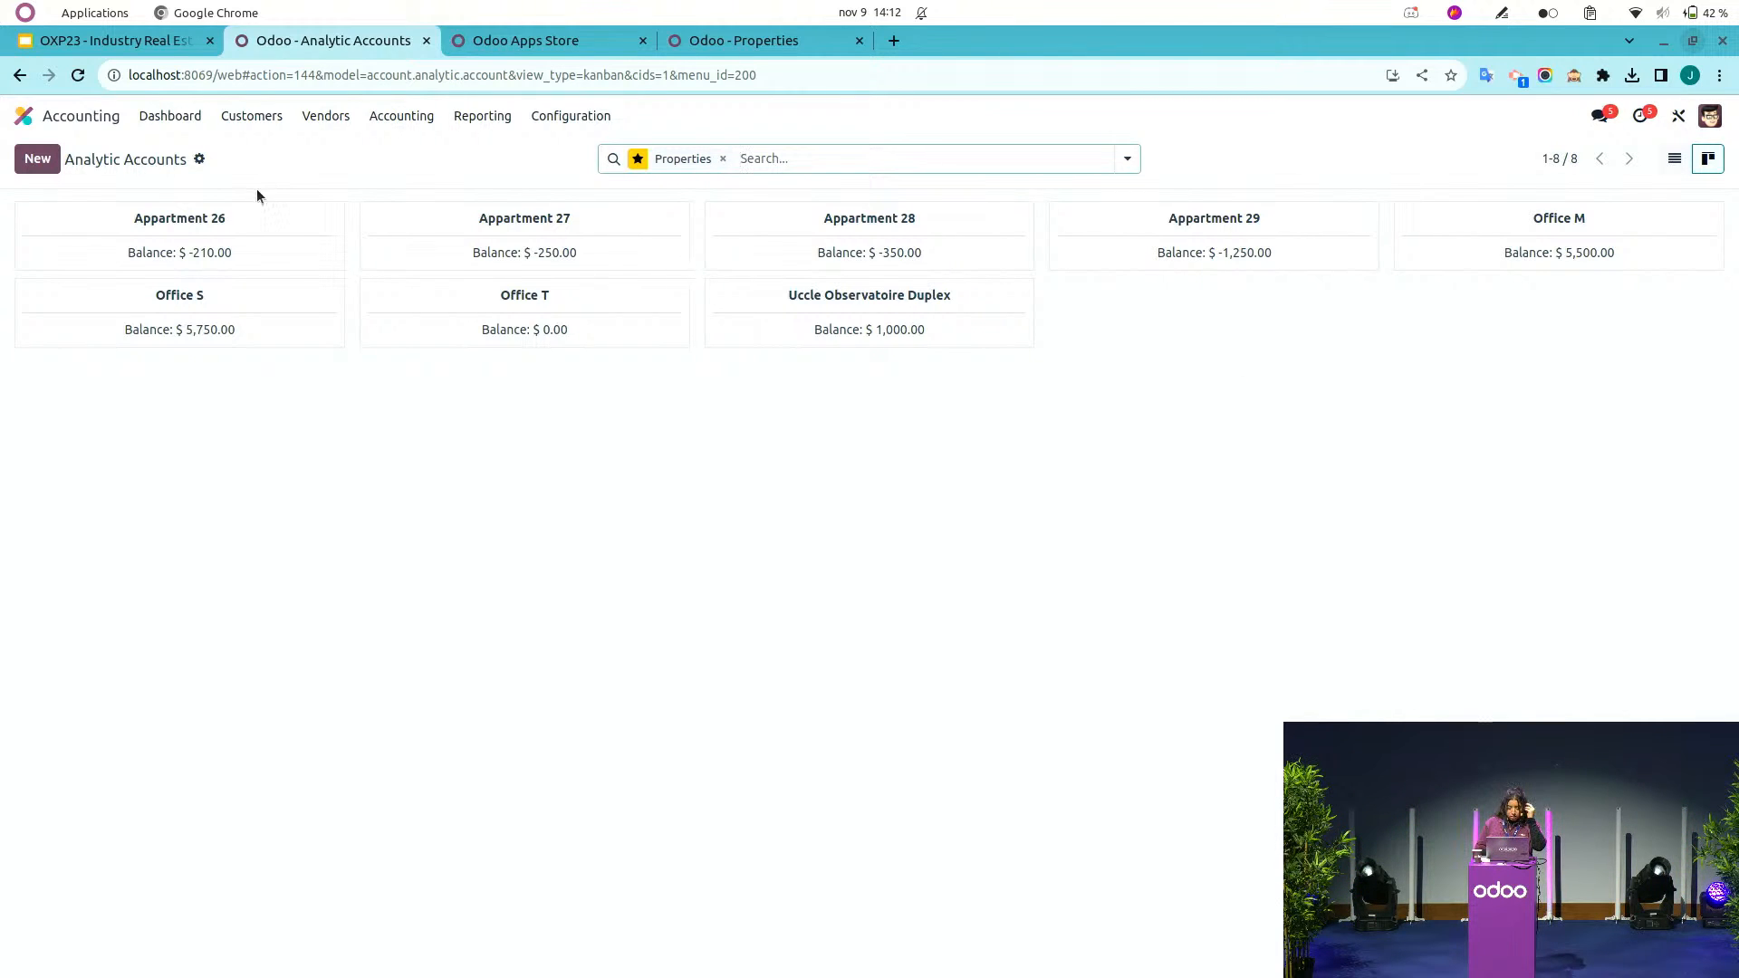
Open the website's Properties page and view the Office M property page.
click(74, 116)
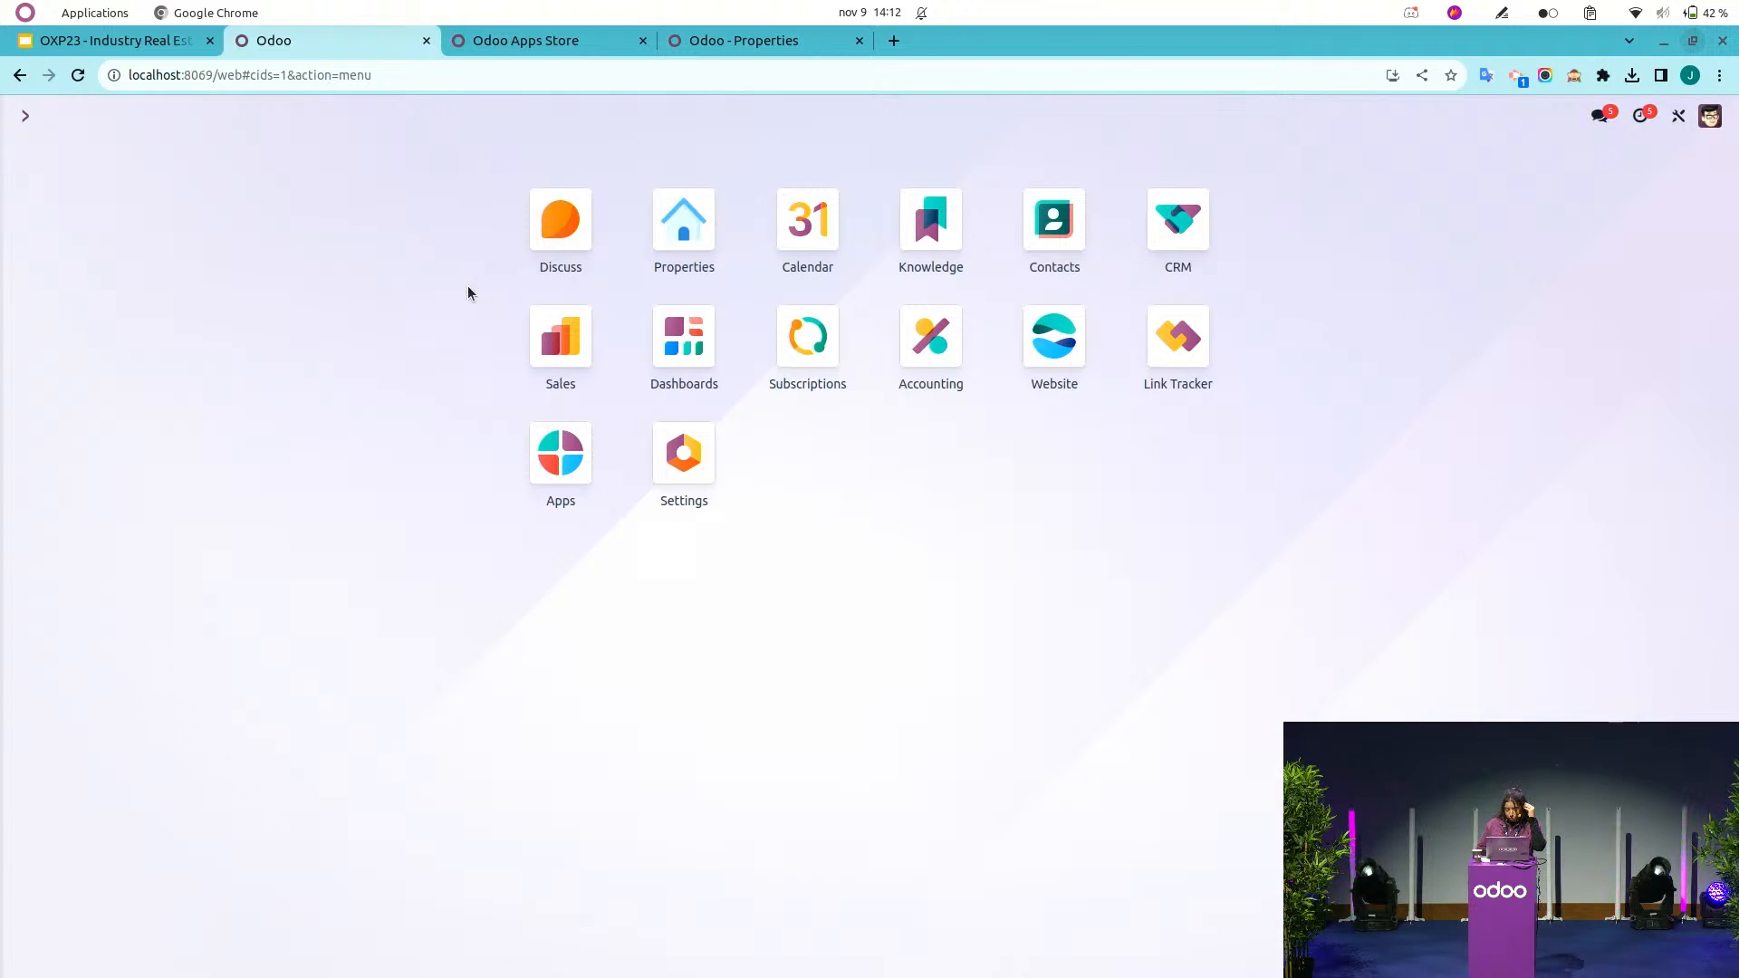
click(1044, 355)
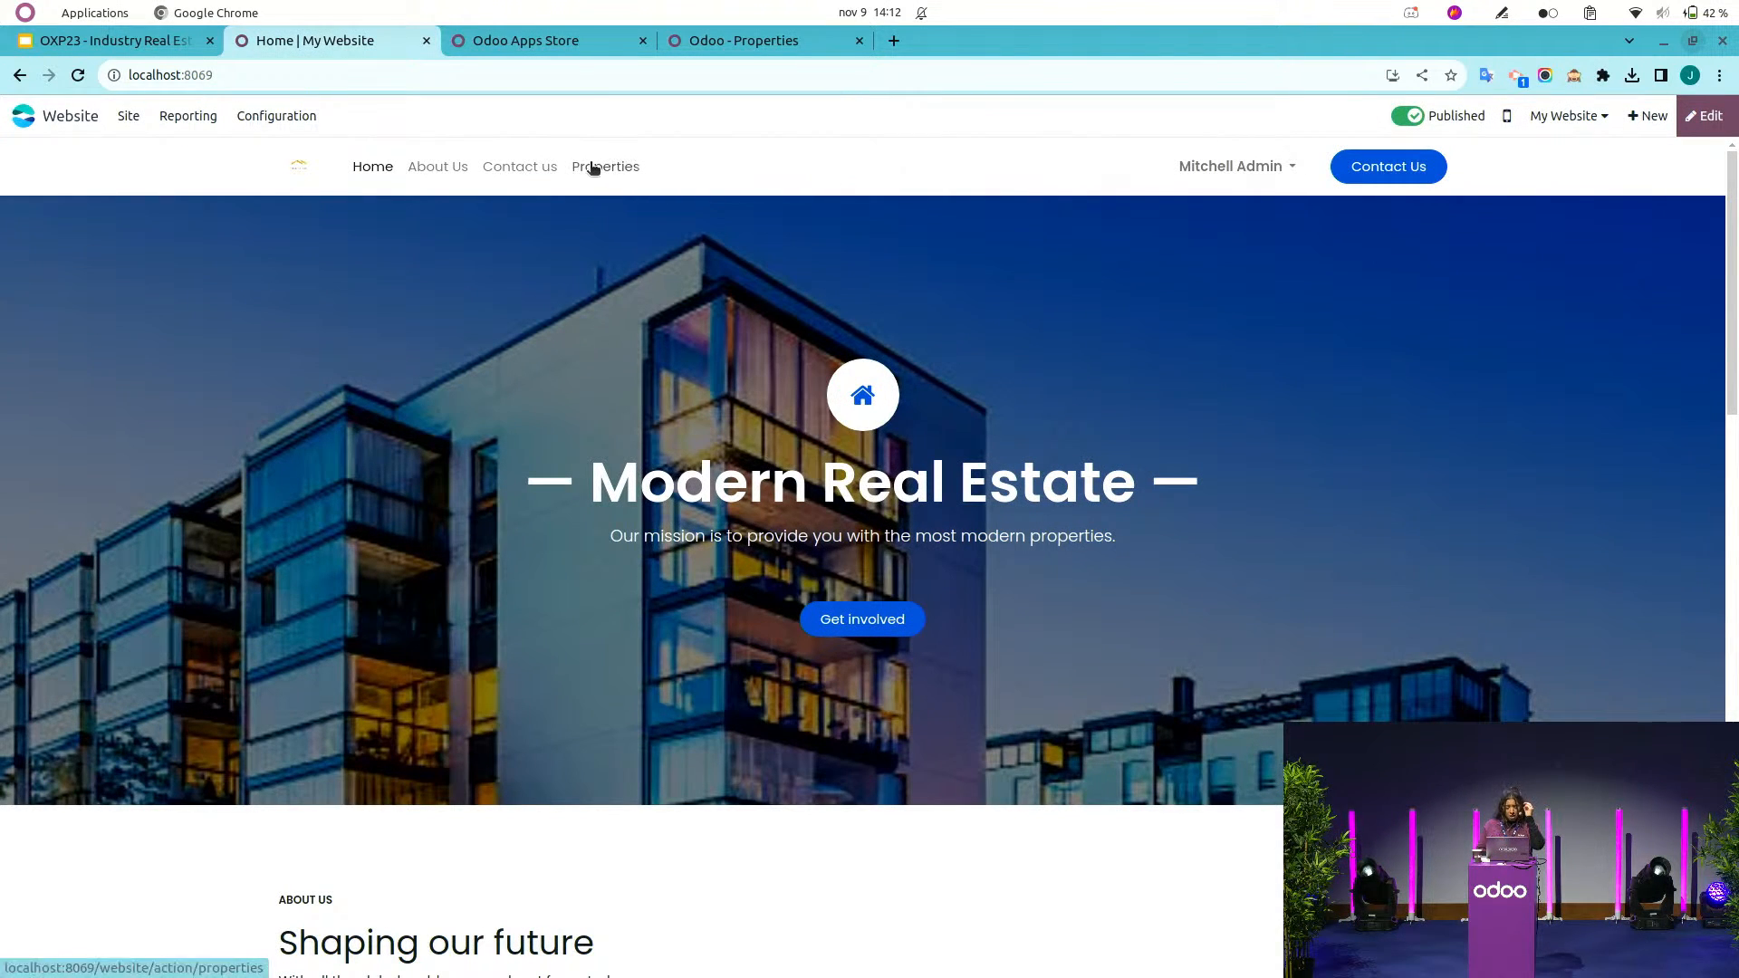
click(594, 171)
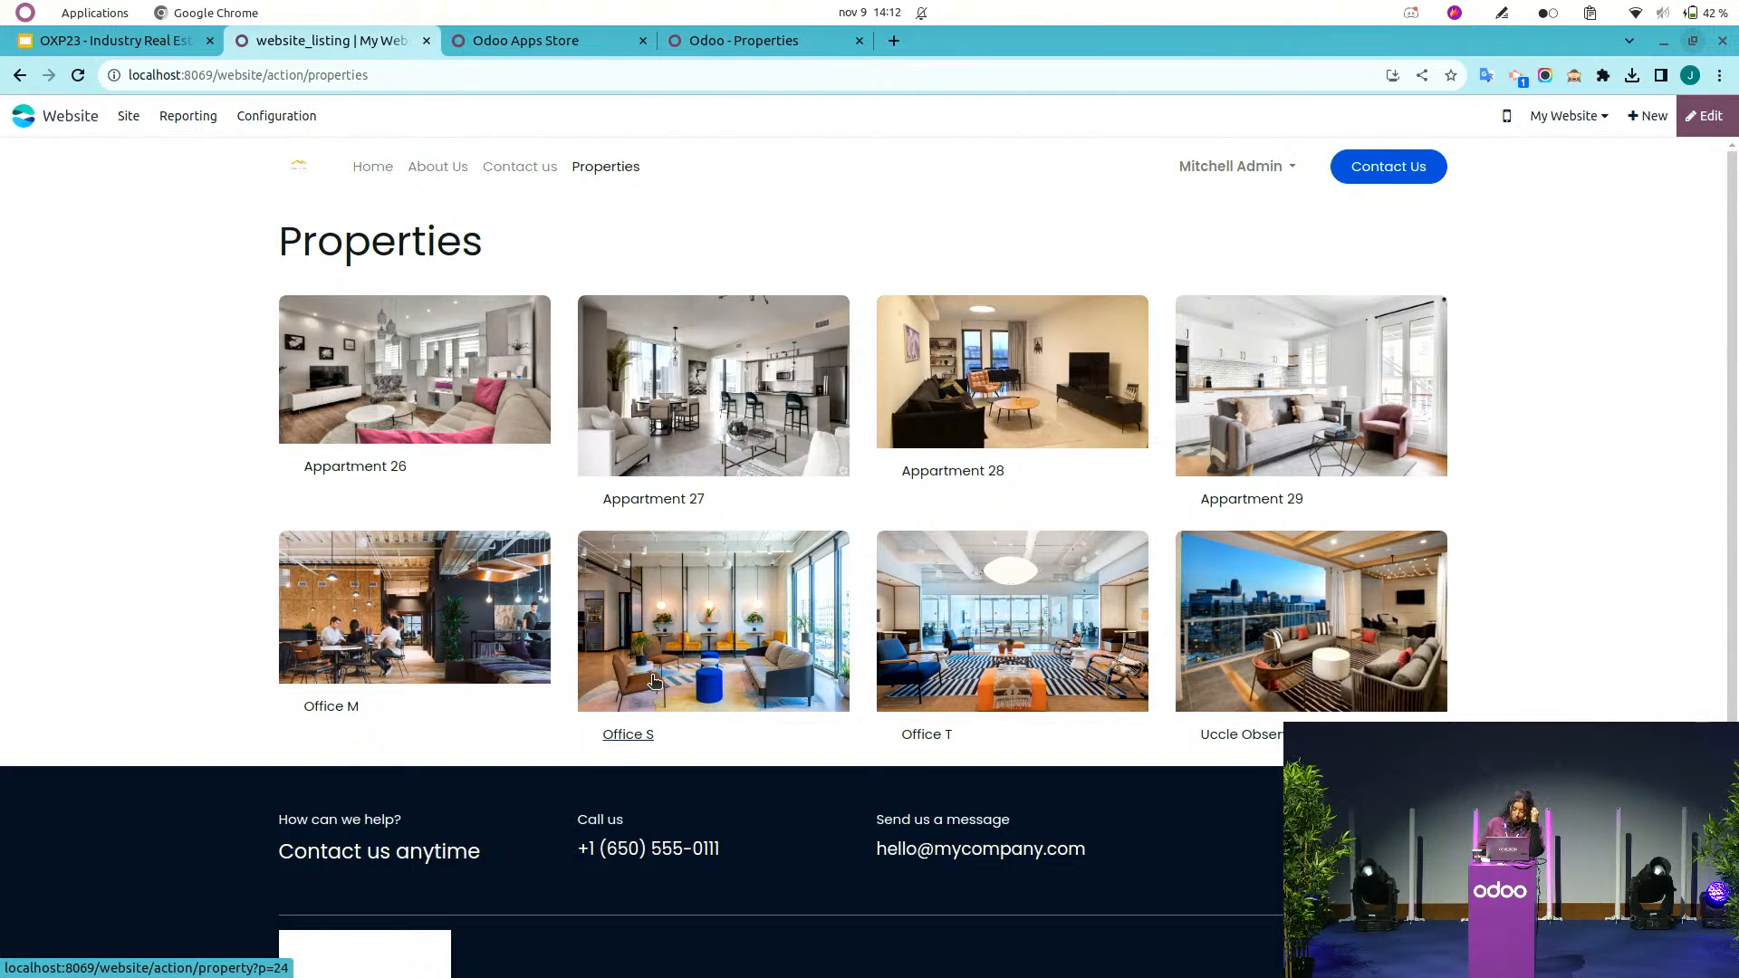
click(419, 639)
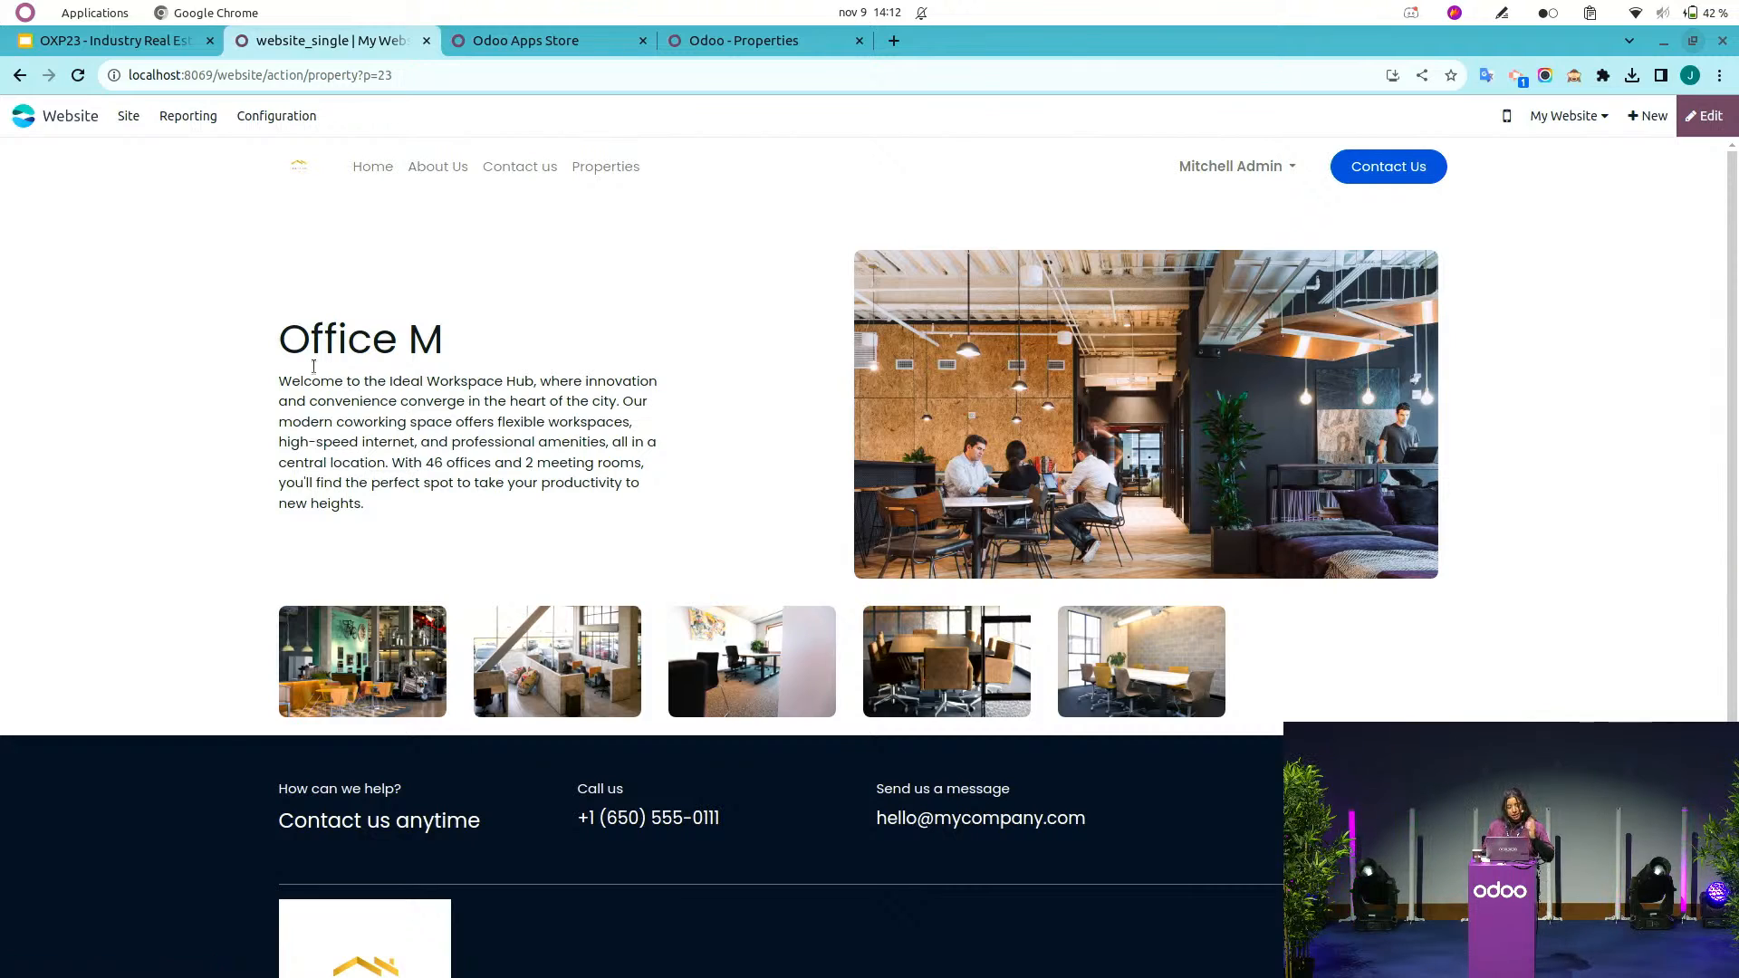
Open Appartment 27 in the Properties app, untick its Published option and save the record.
drag(279, 383, 403, 527)
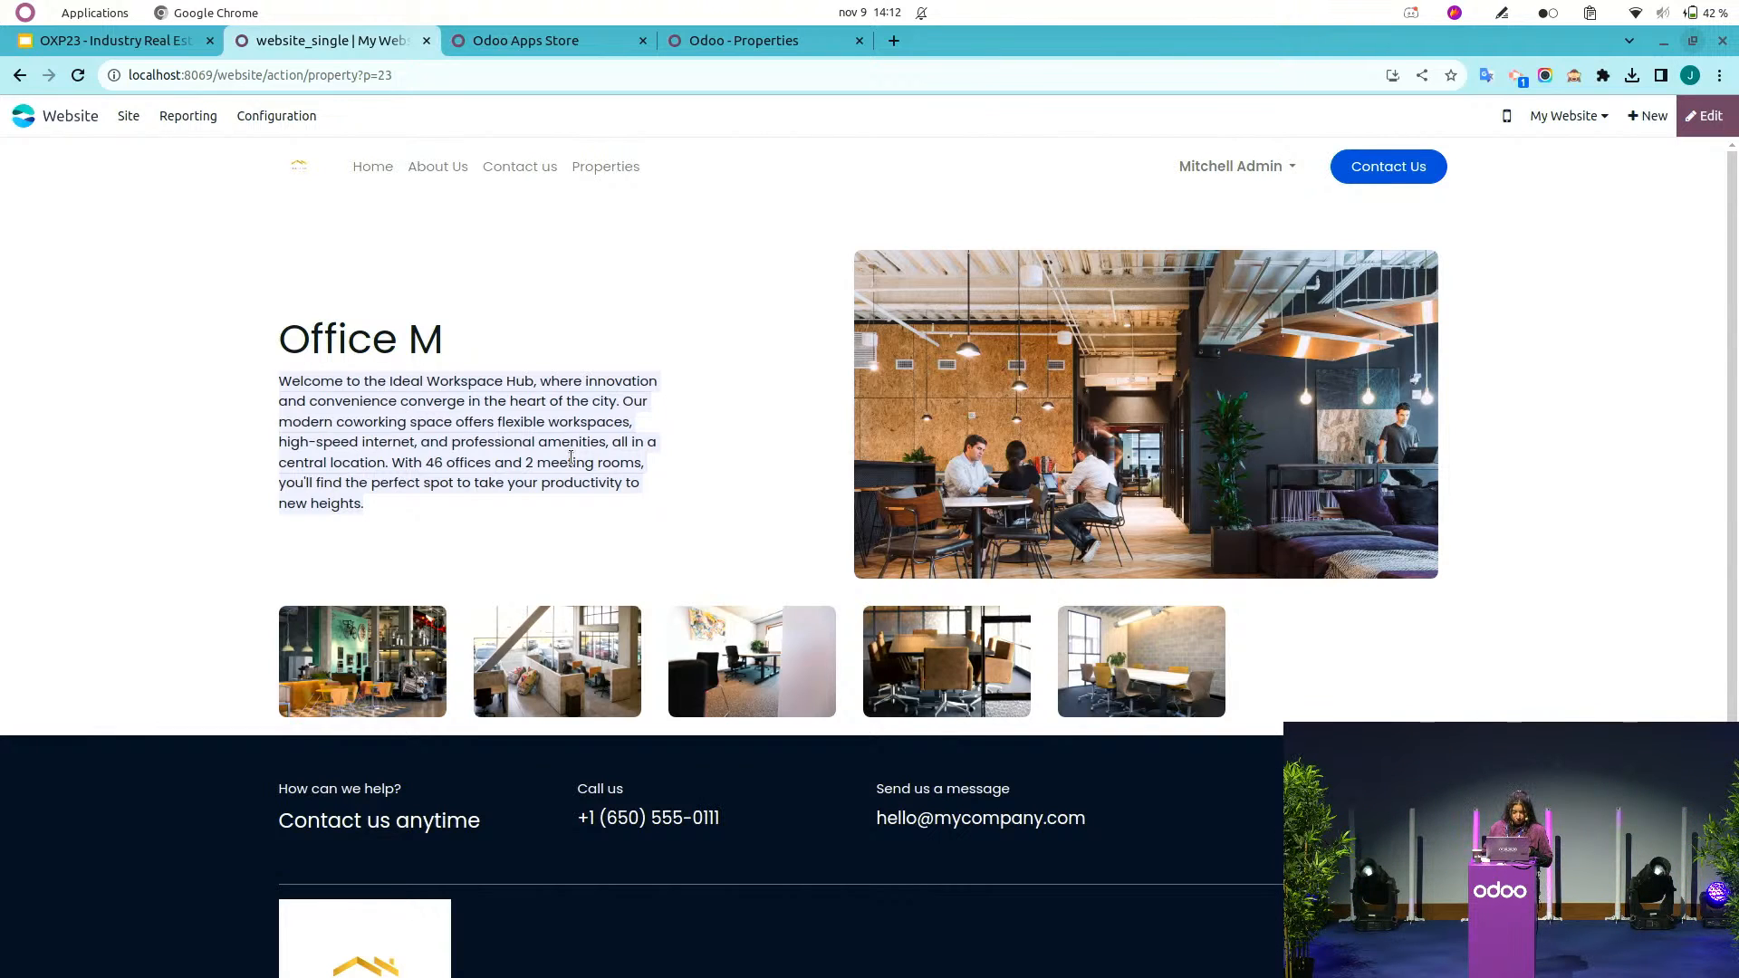
click(771, 40)
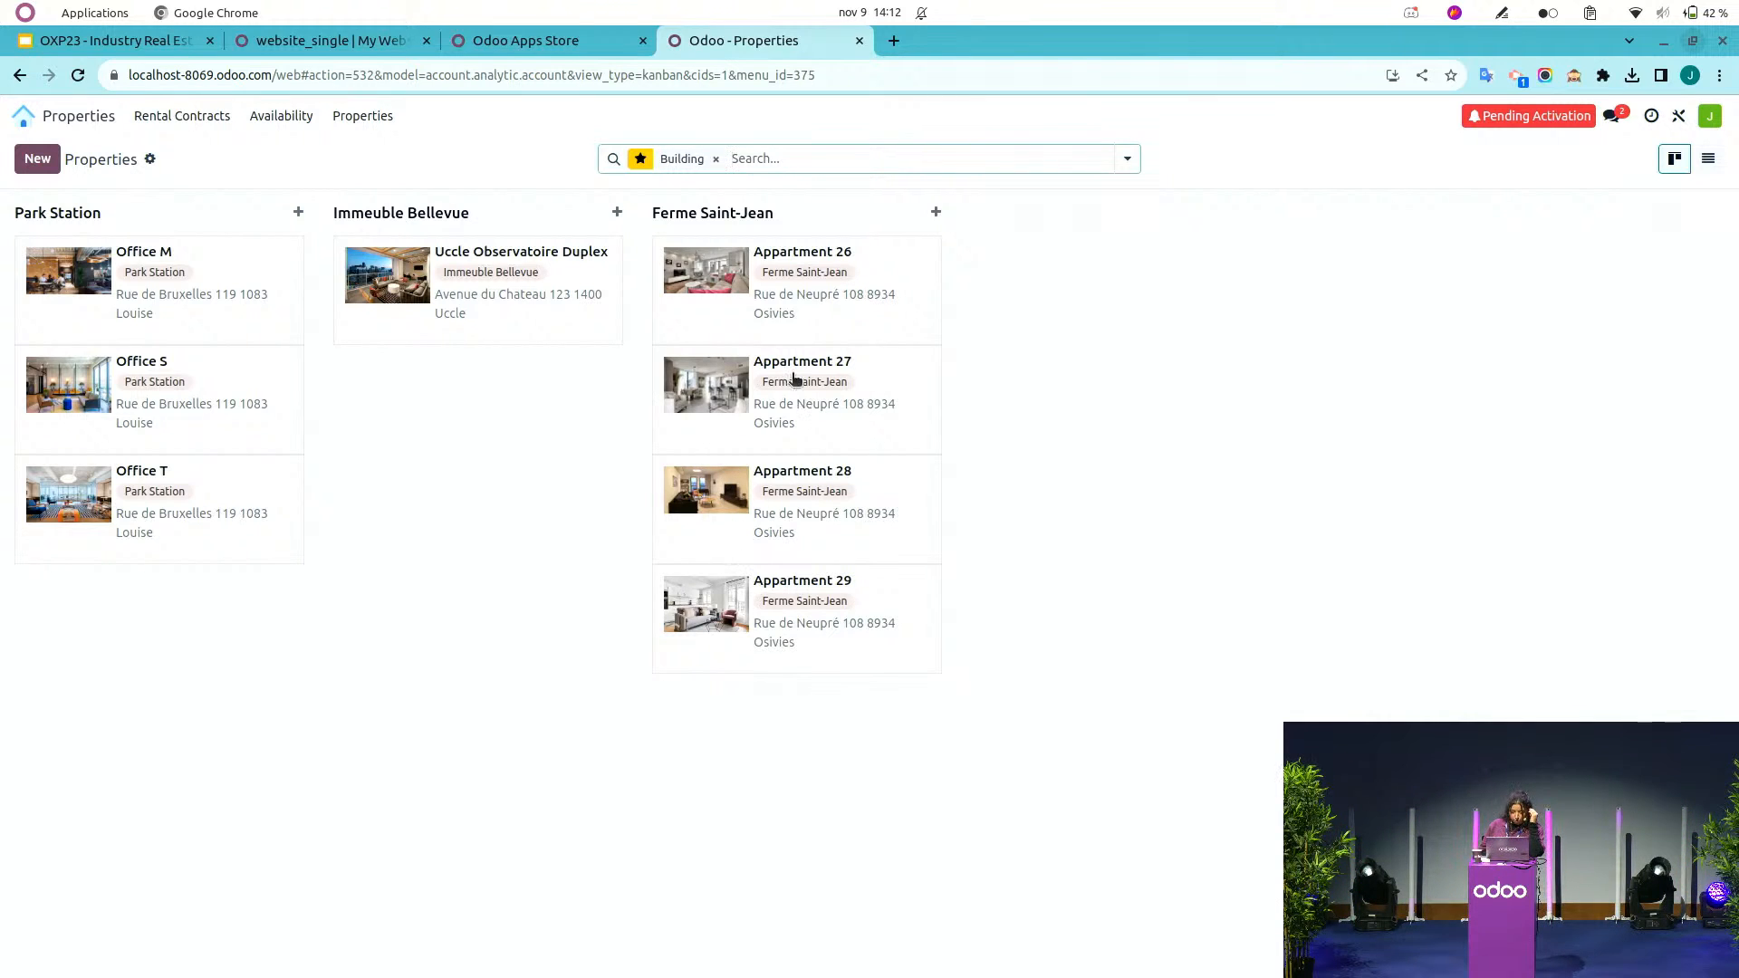
click(701, 281)
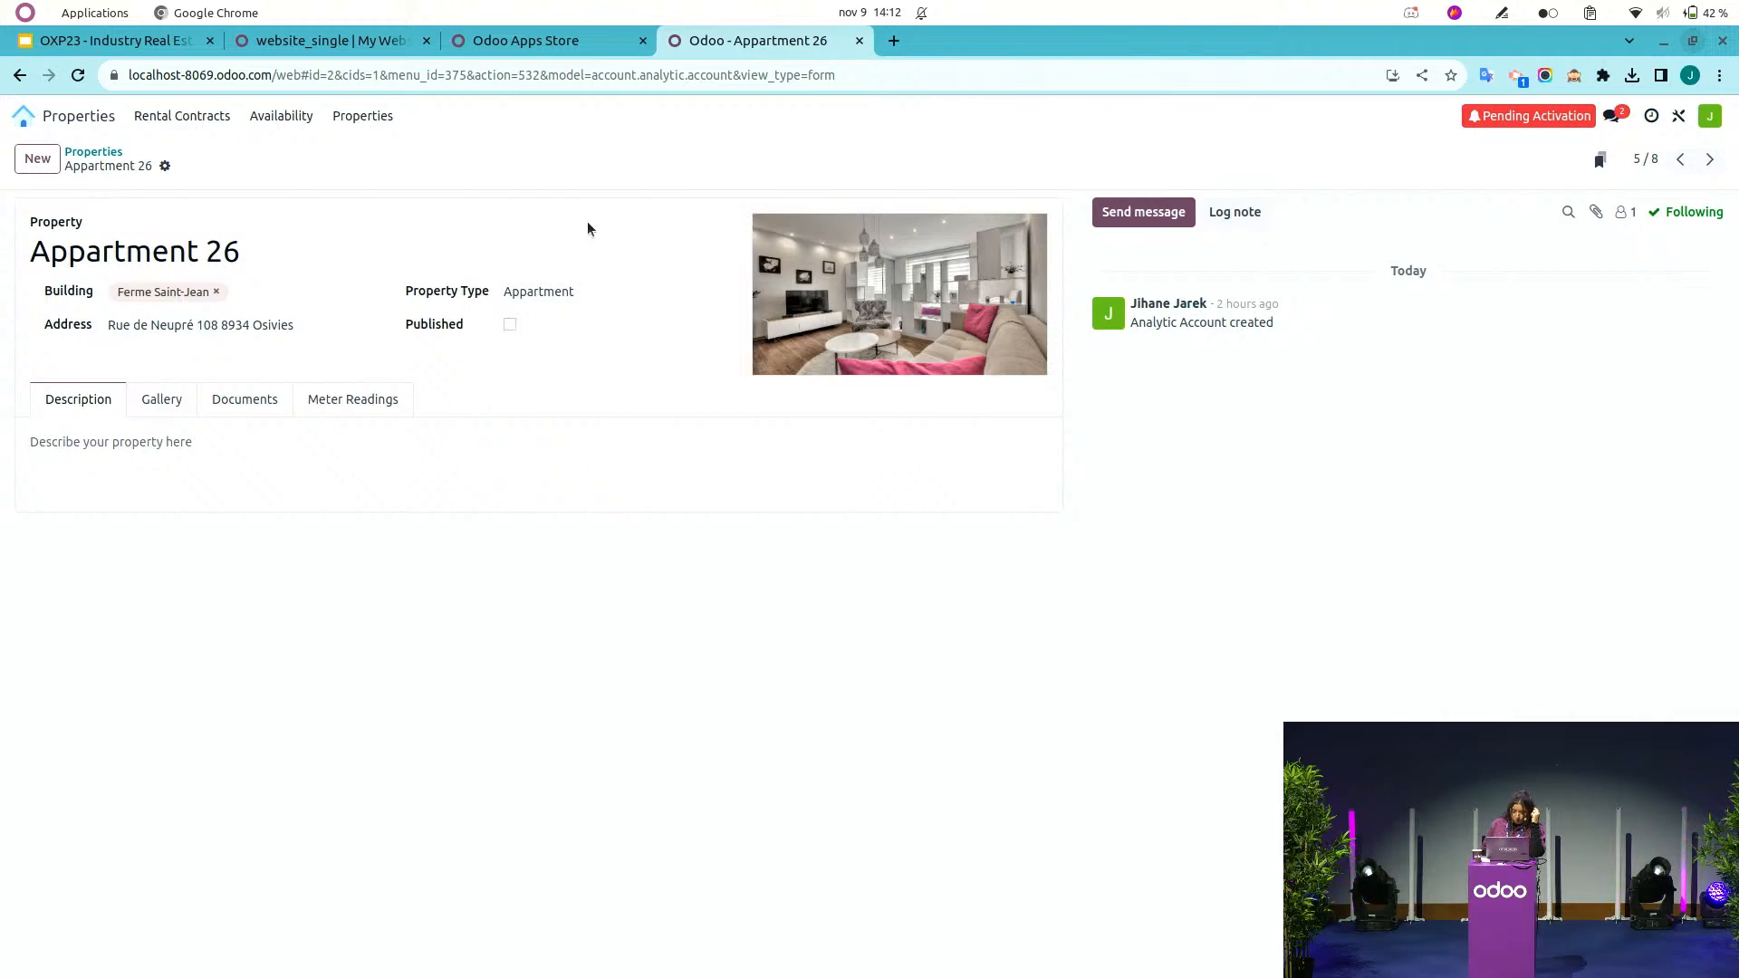
click(1709, 161)
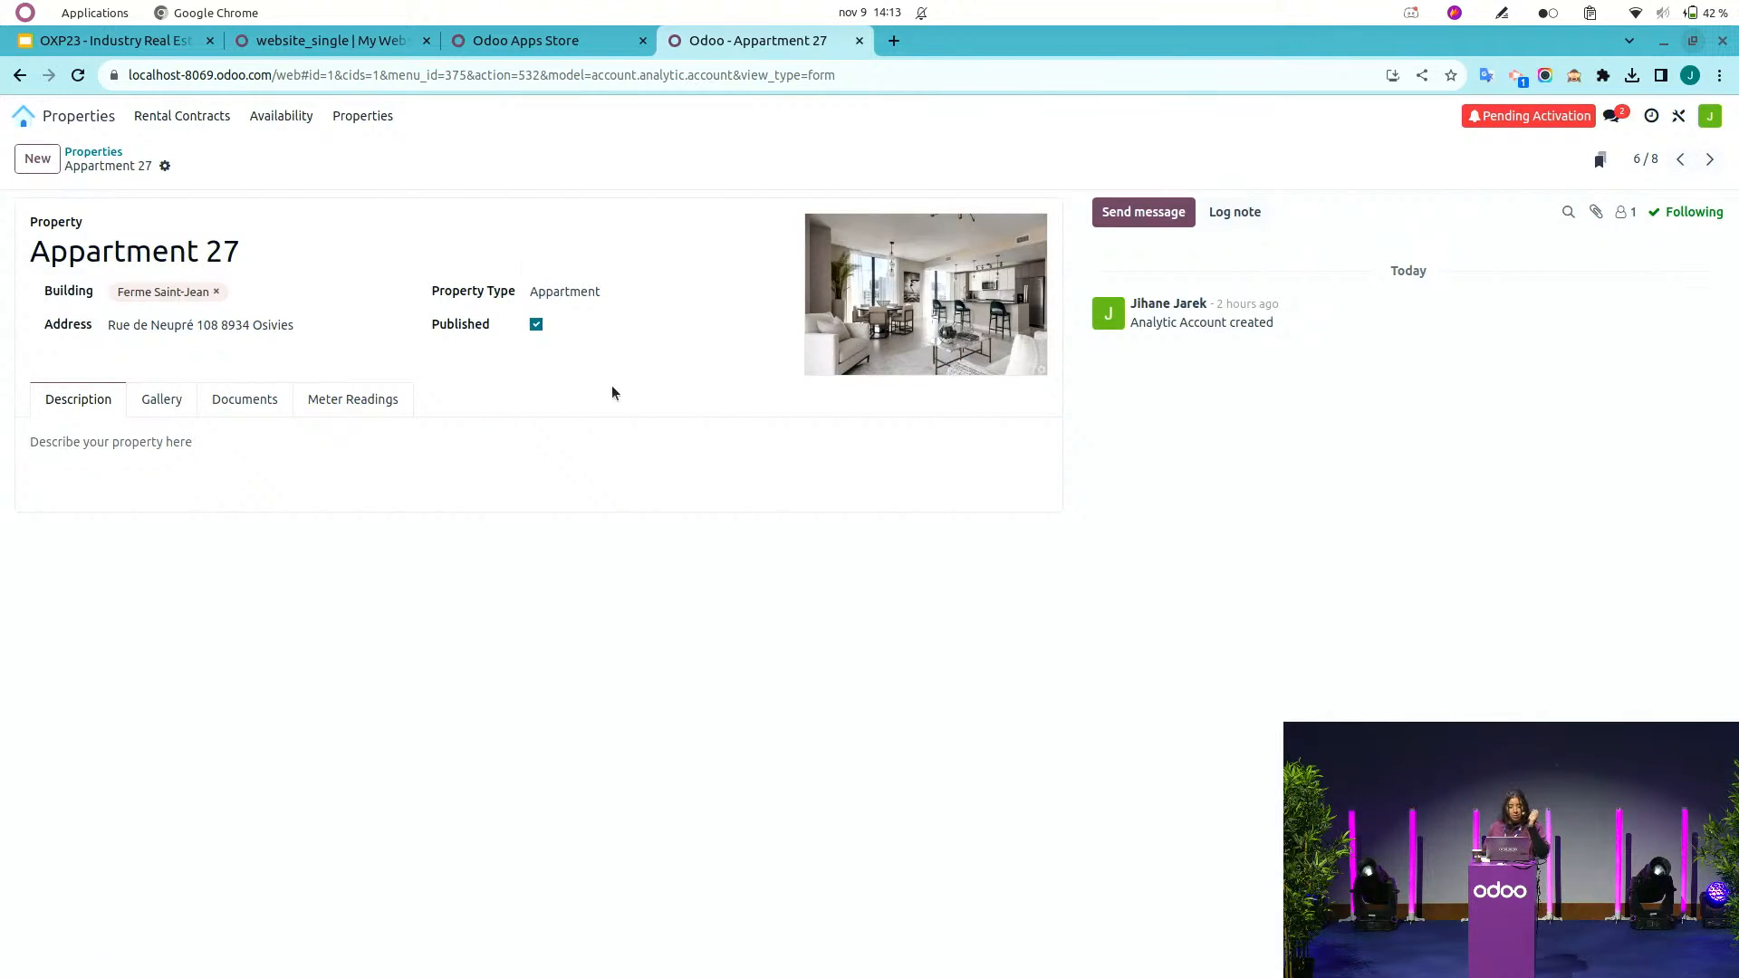
click(538, 326)
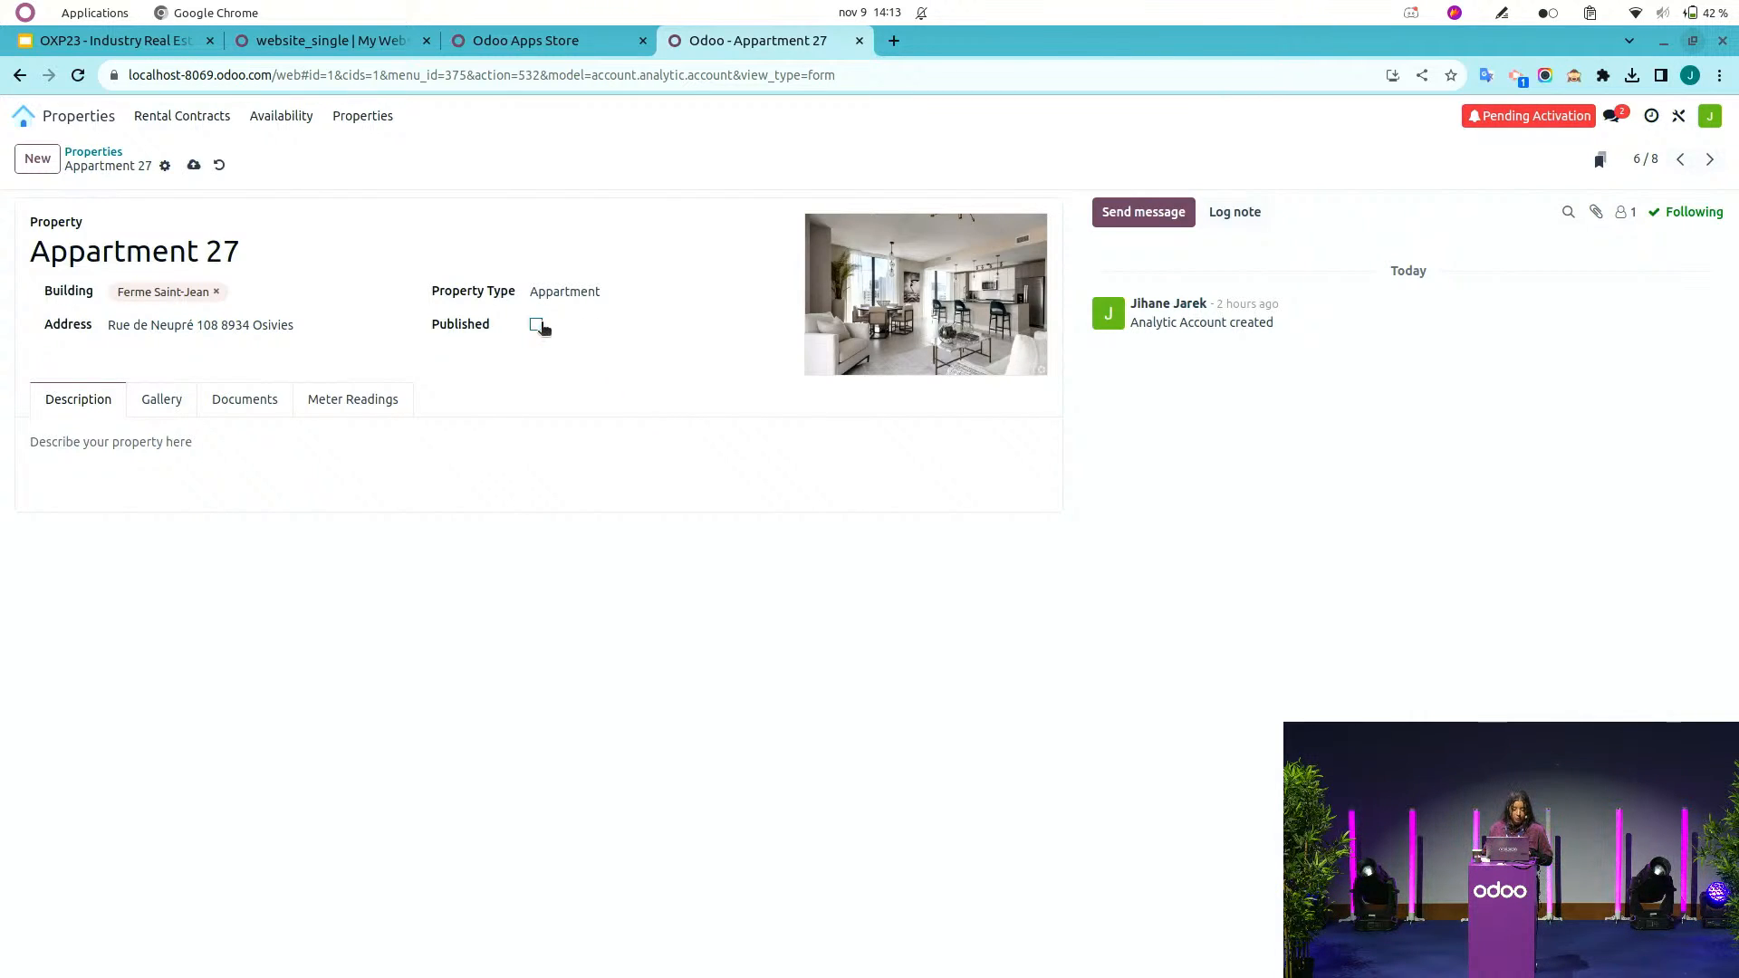
click(194, 166)
Go to the website home page of the database and open its Properties listing page.
drag(835, 75, 282, 61)
key(BackSpace)
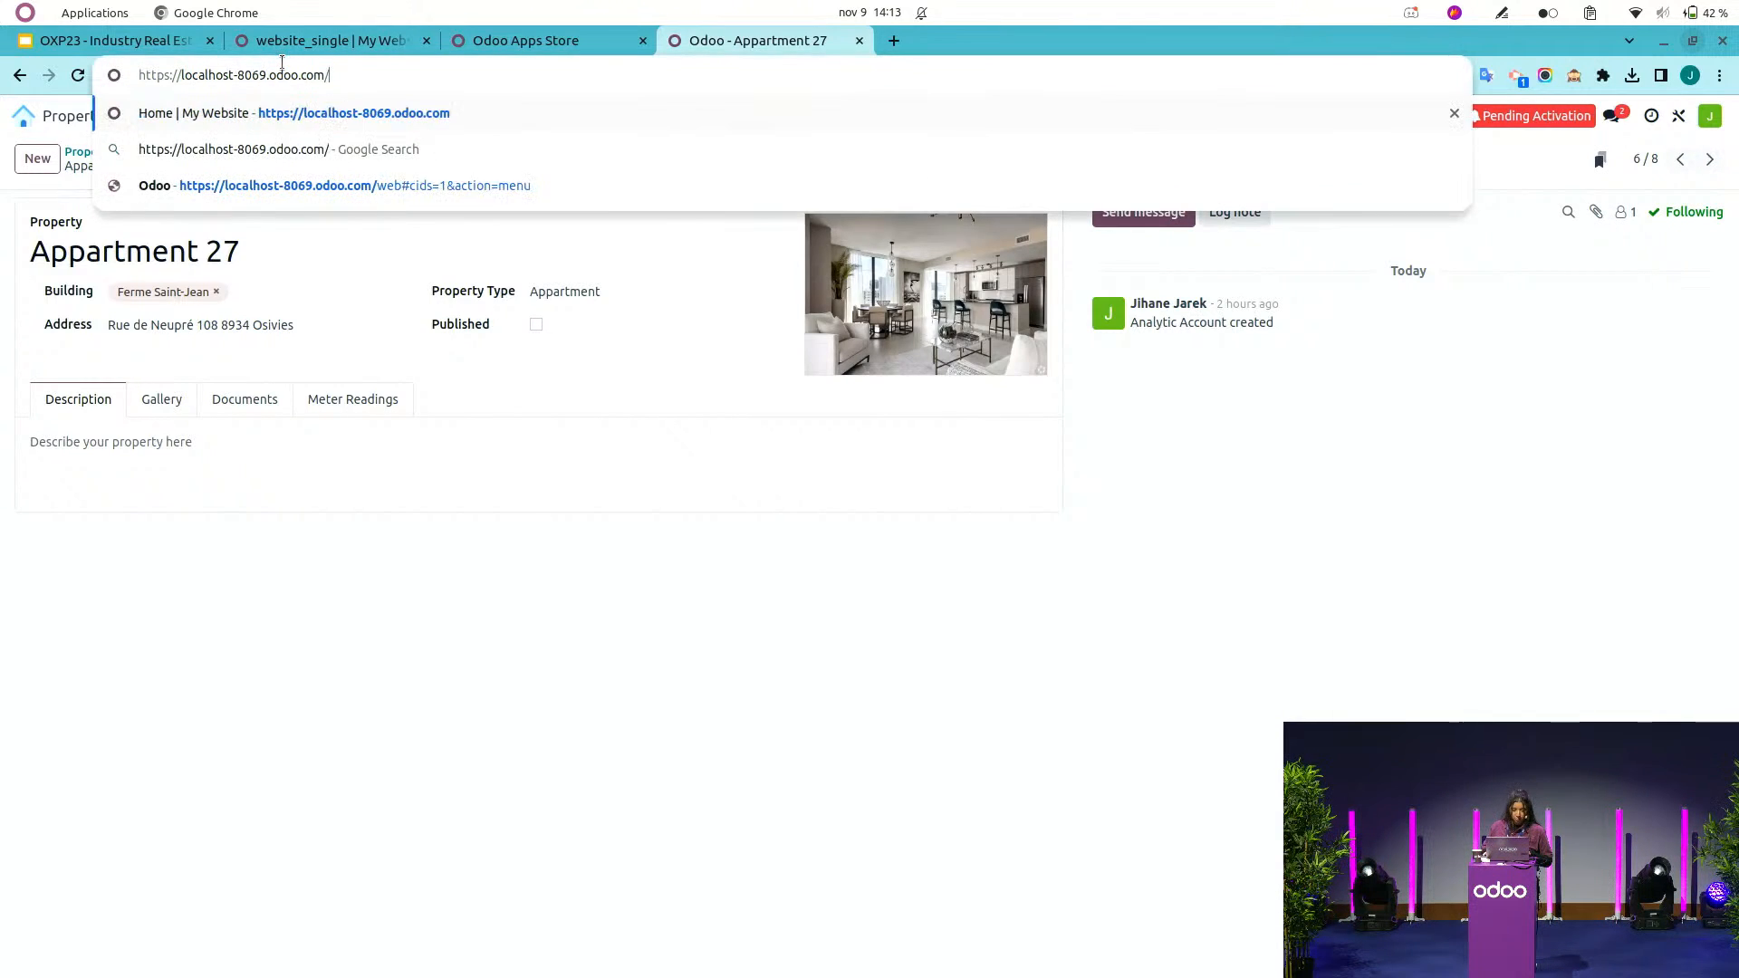
key(Return)
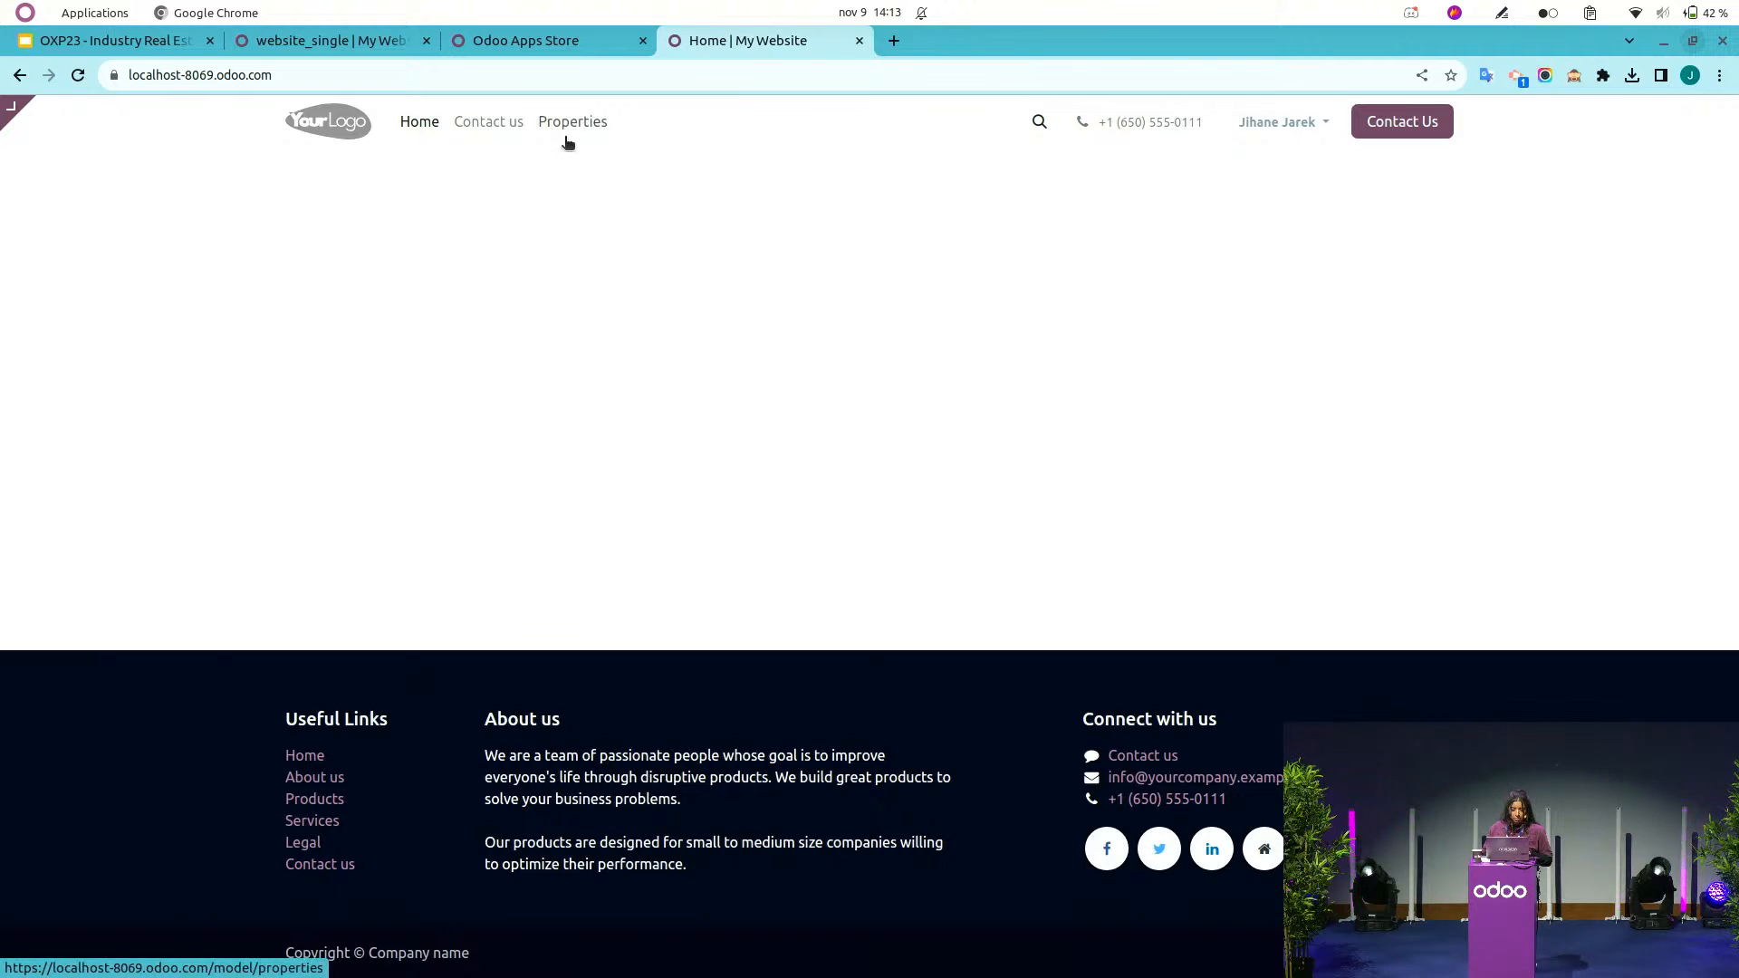
click(589, 127)
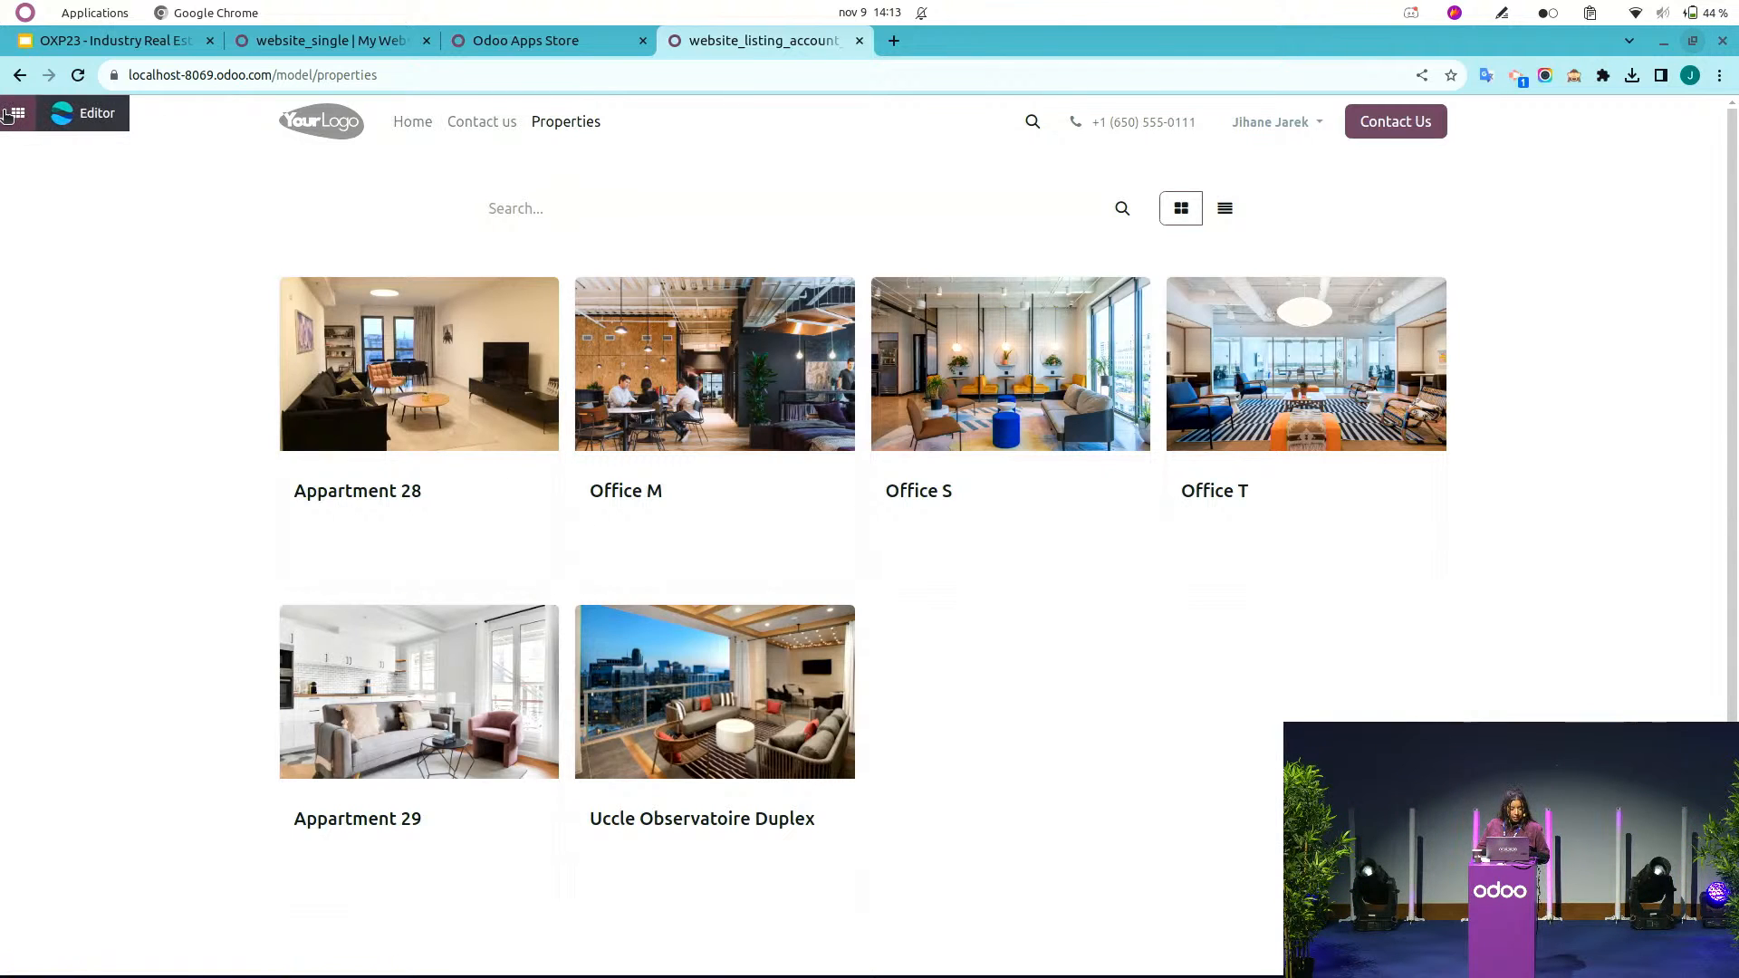
Open the Real Estate rental agency article in Knowledge and read through its business flows.
click(13, 114)
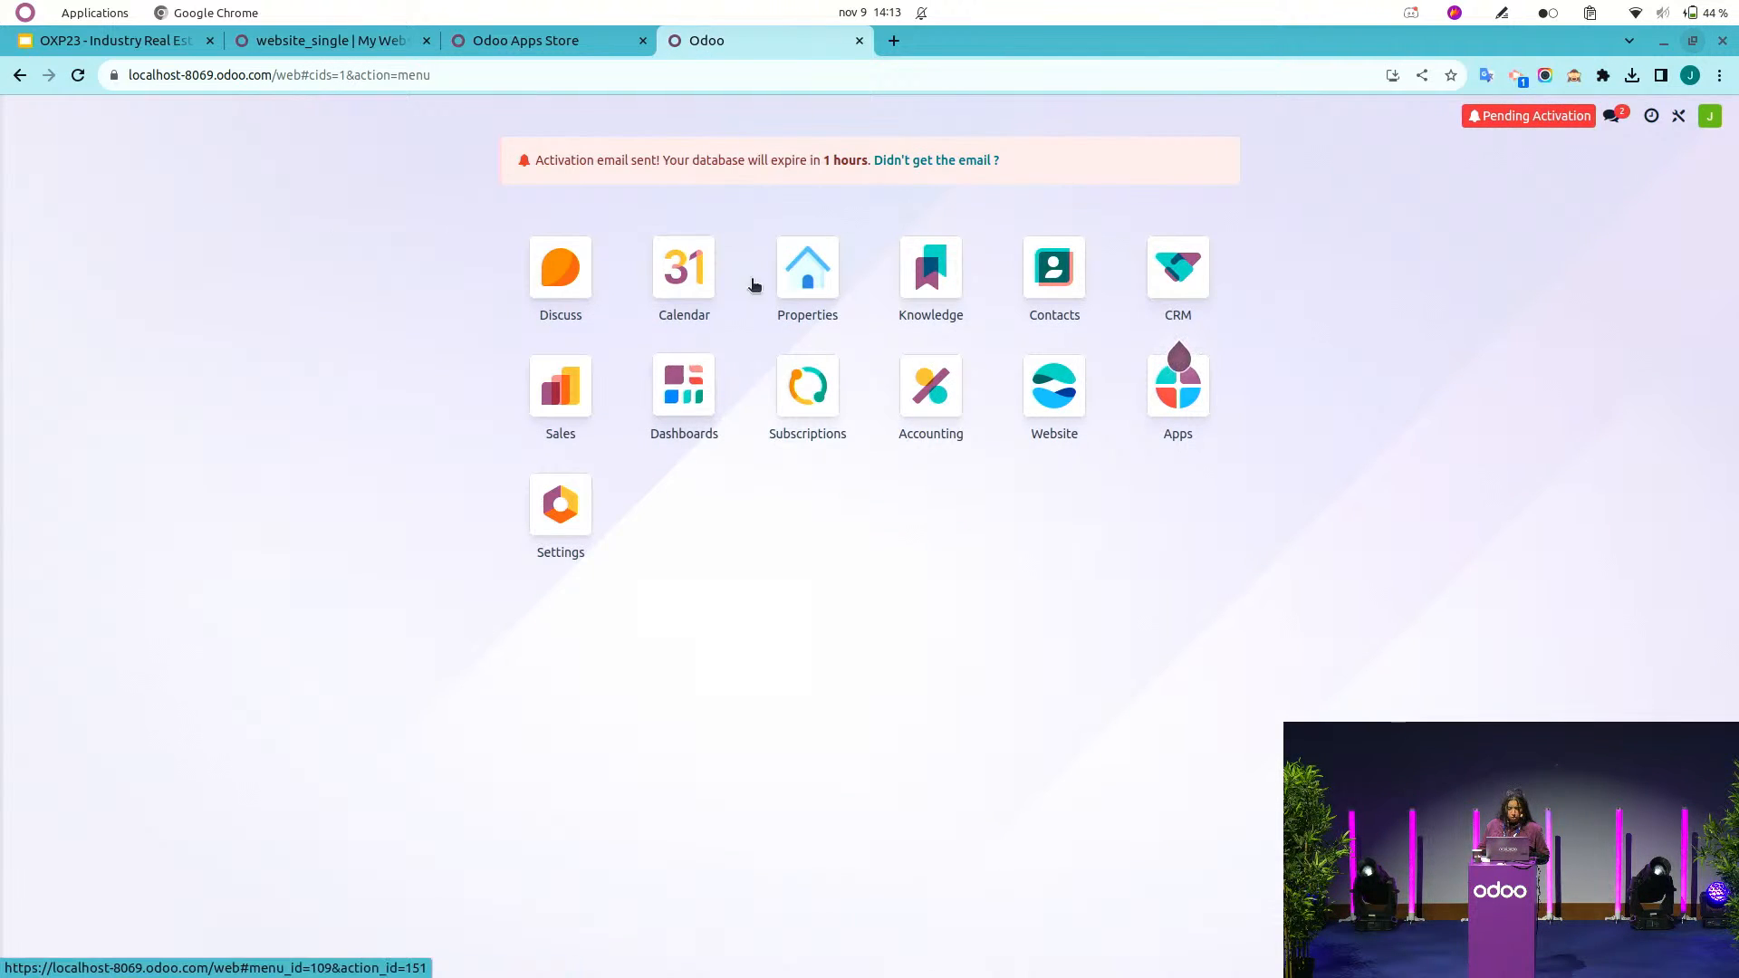
click(361, 41)
click(68, 124)
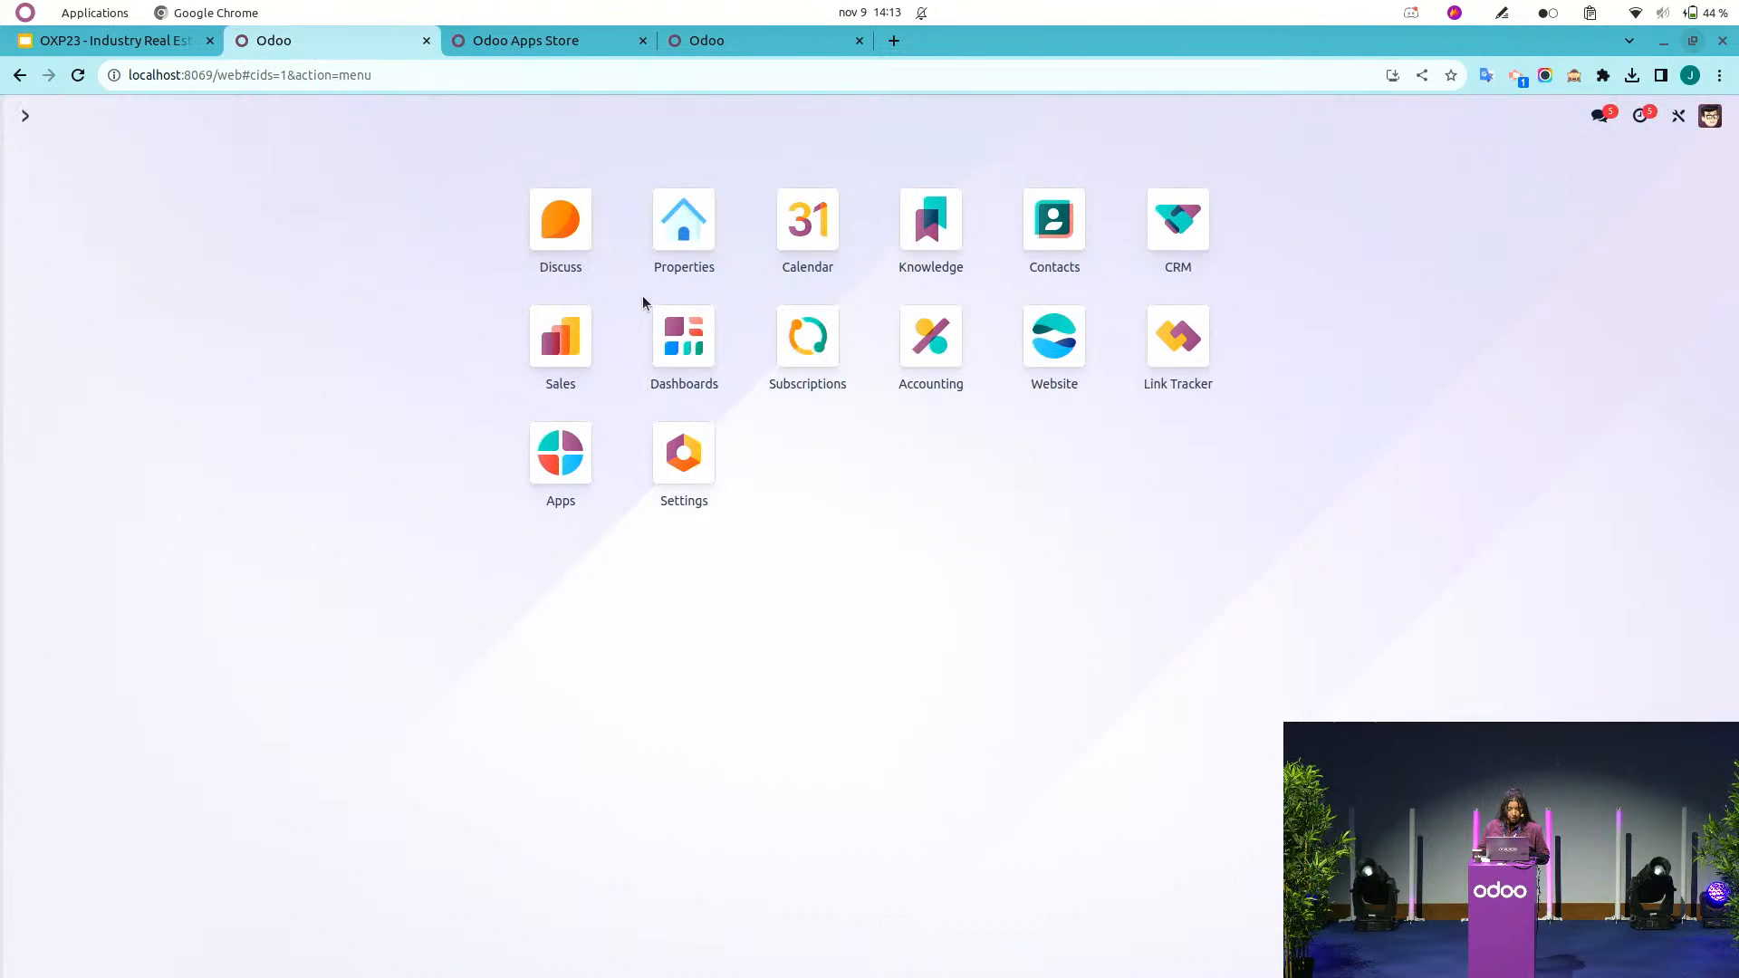
click(1003, 244)
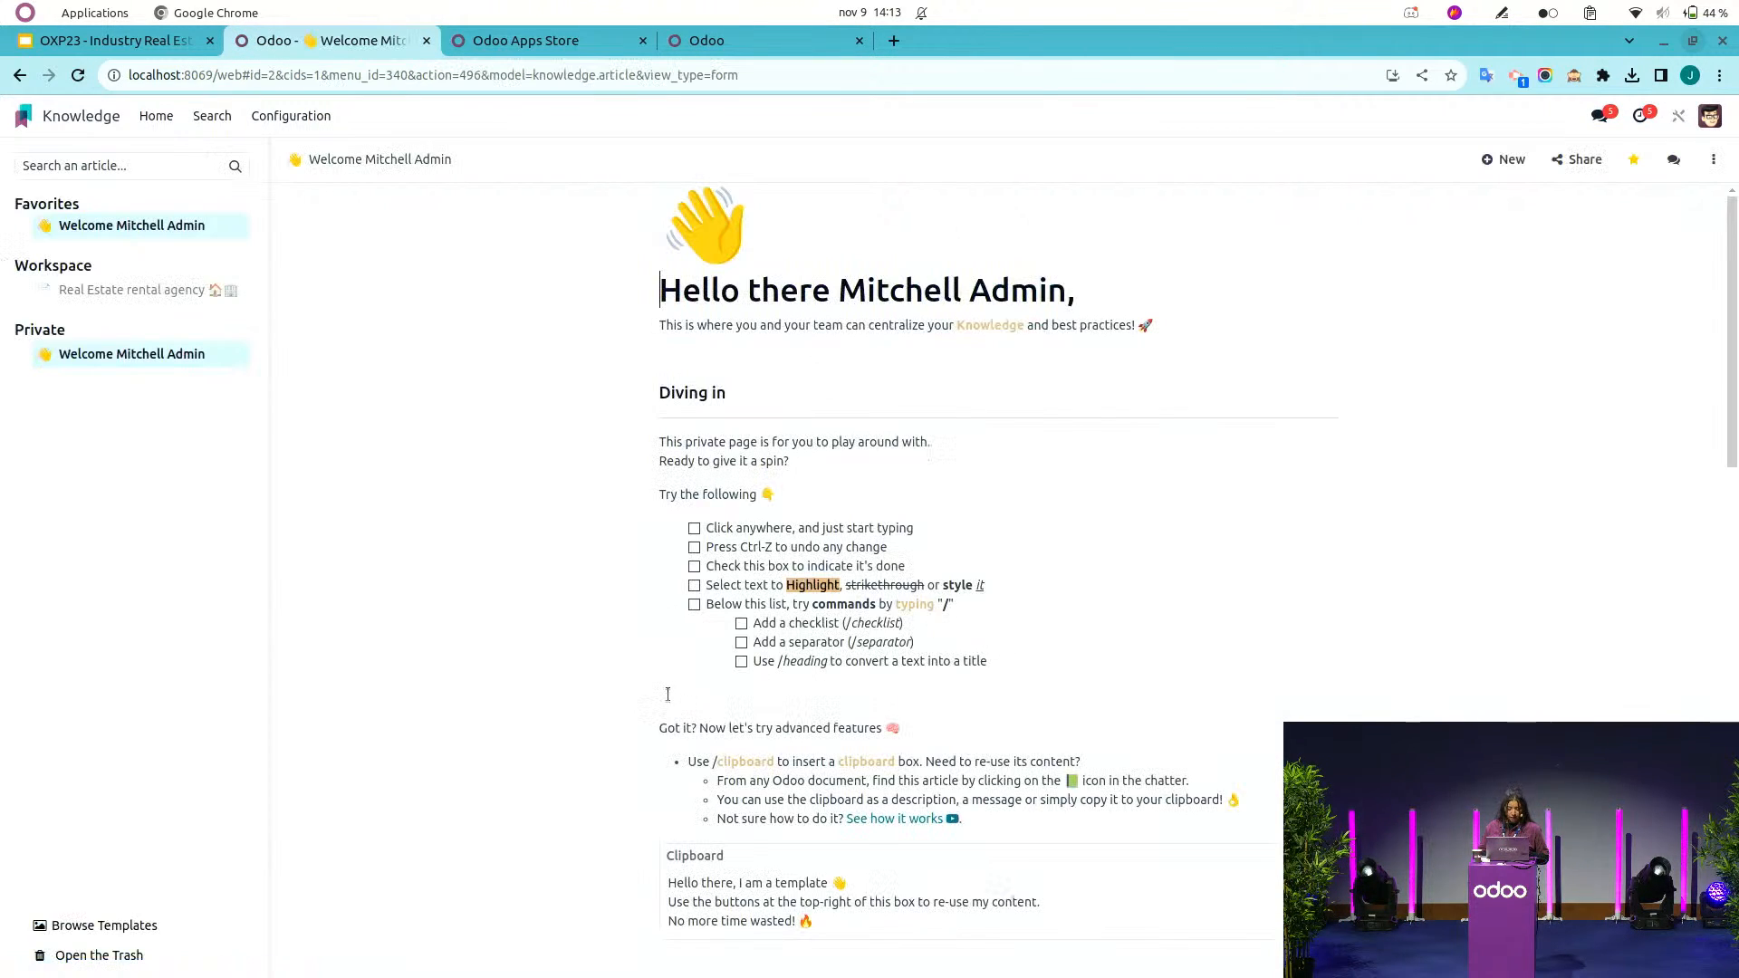
click(106, 288)
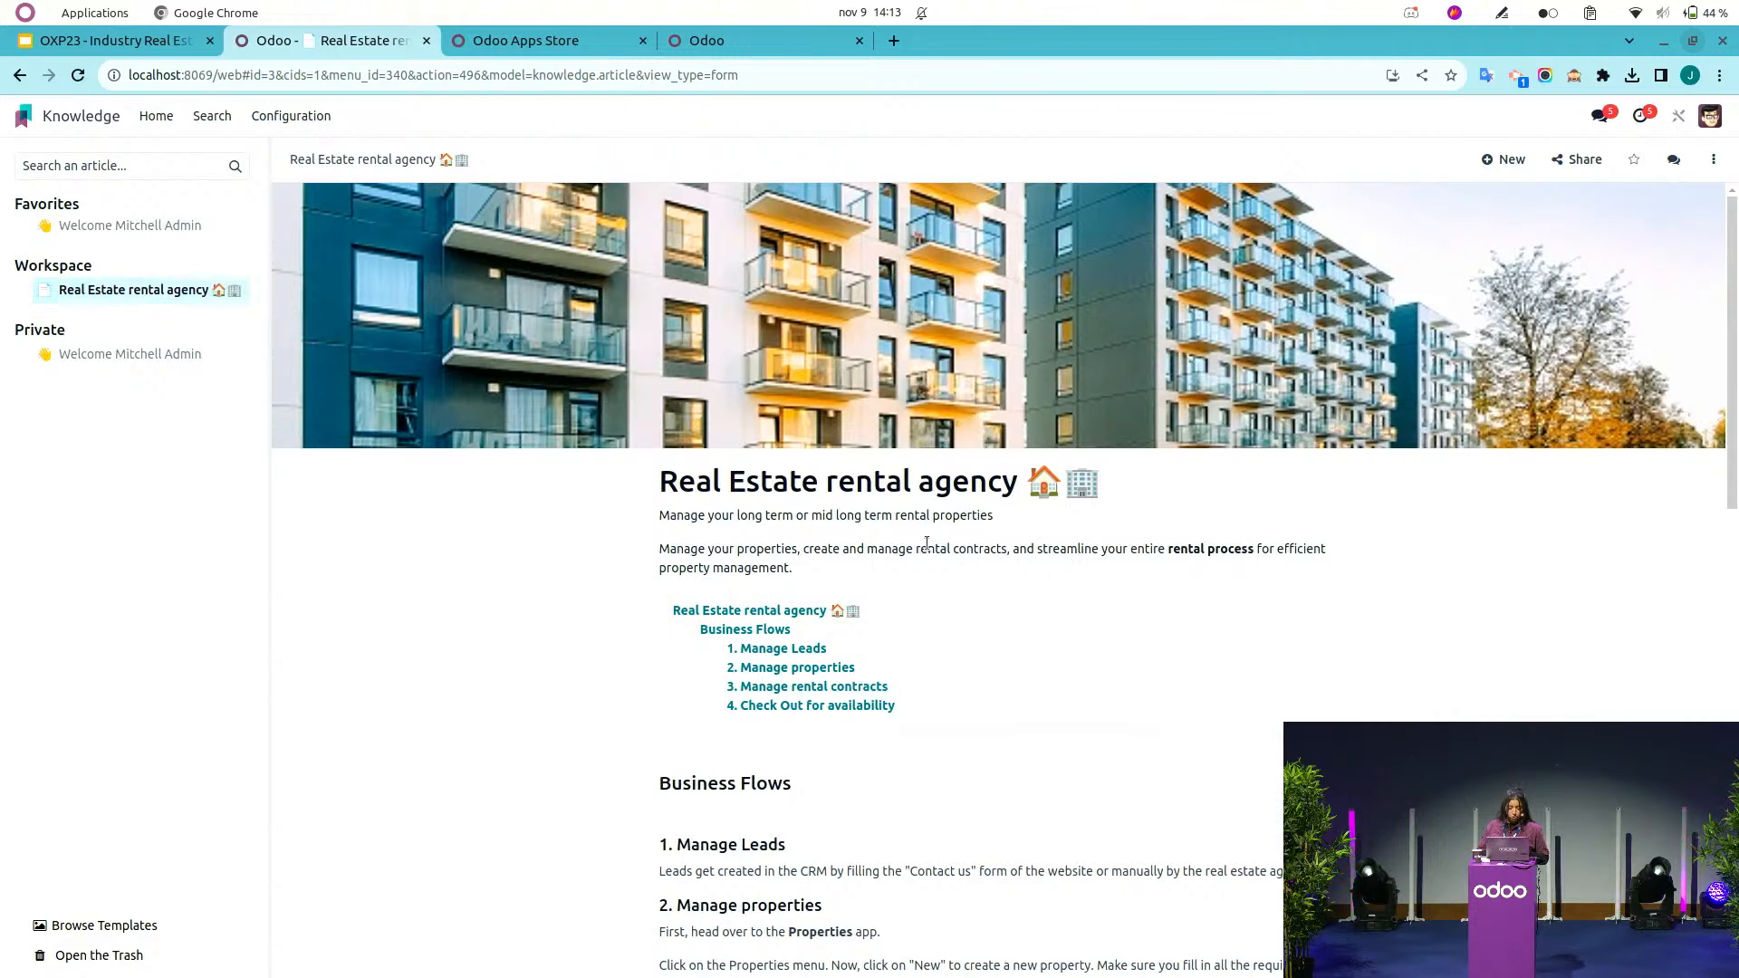
scroll(926, 542, down, 2)
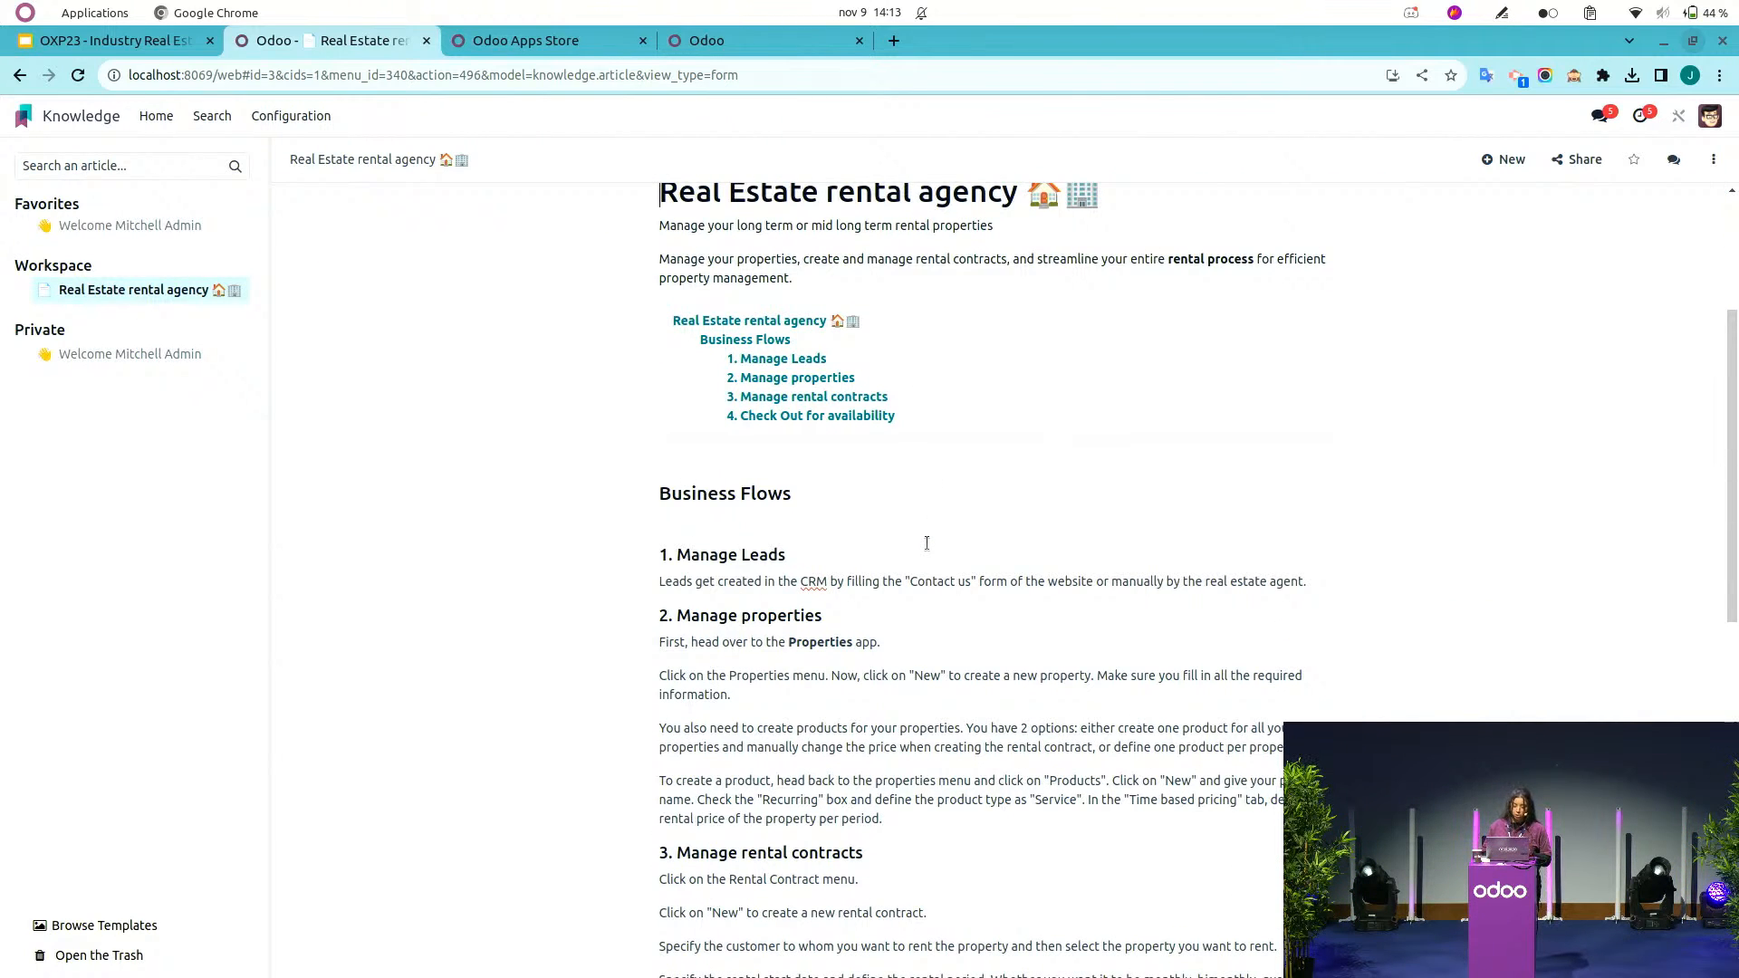
scroll(926, 543, down, 2)
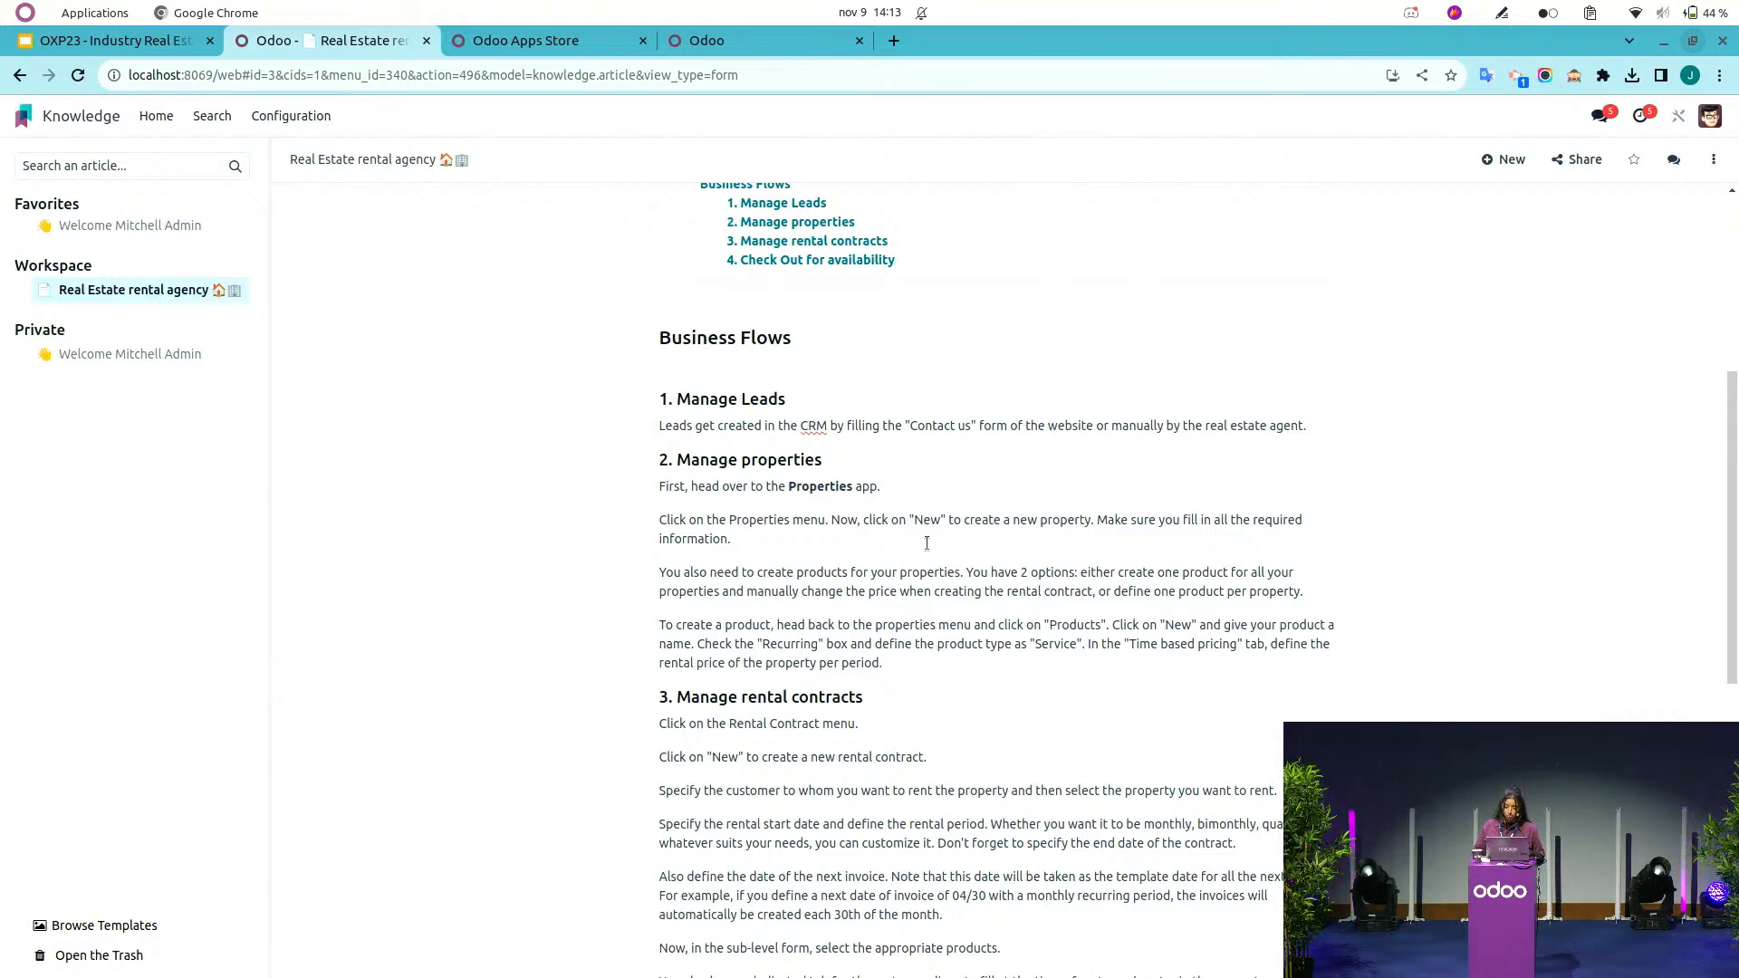
scroll(927, 542, down, 2)
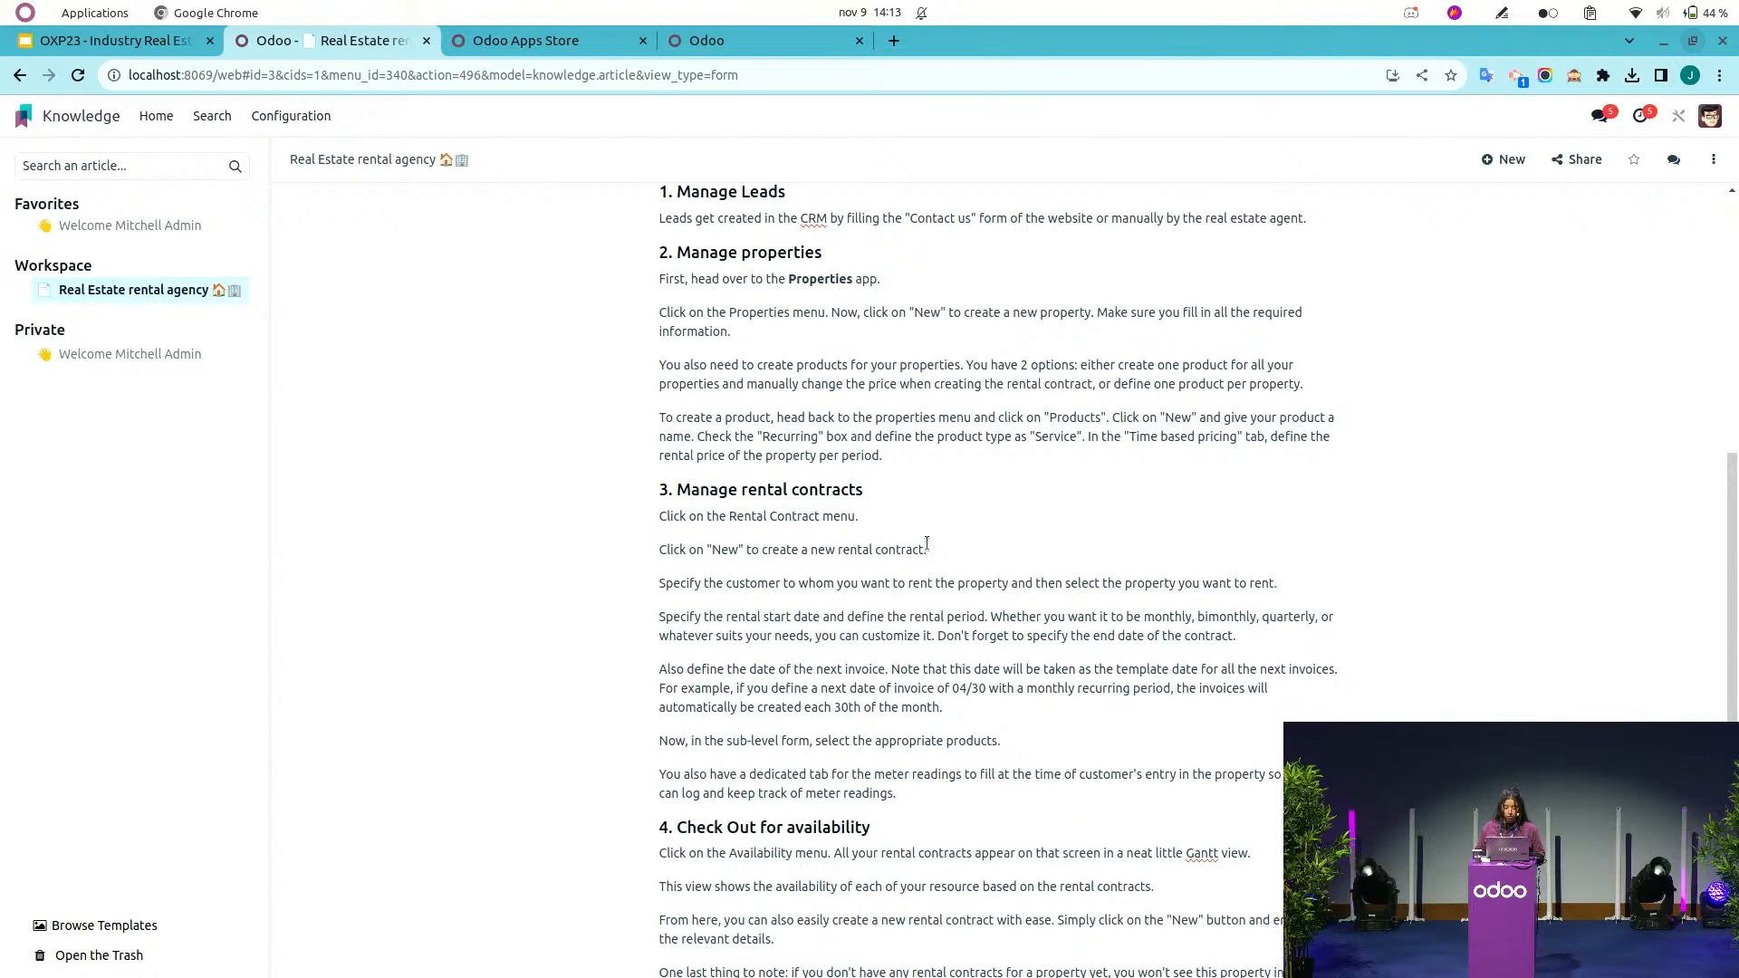
scroll(927, 543, down, 3)
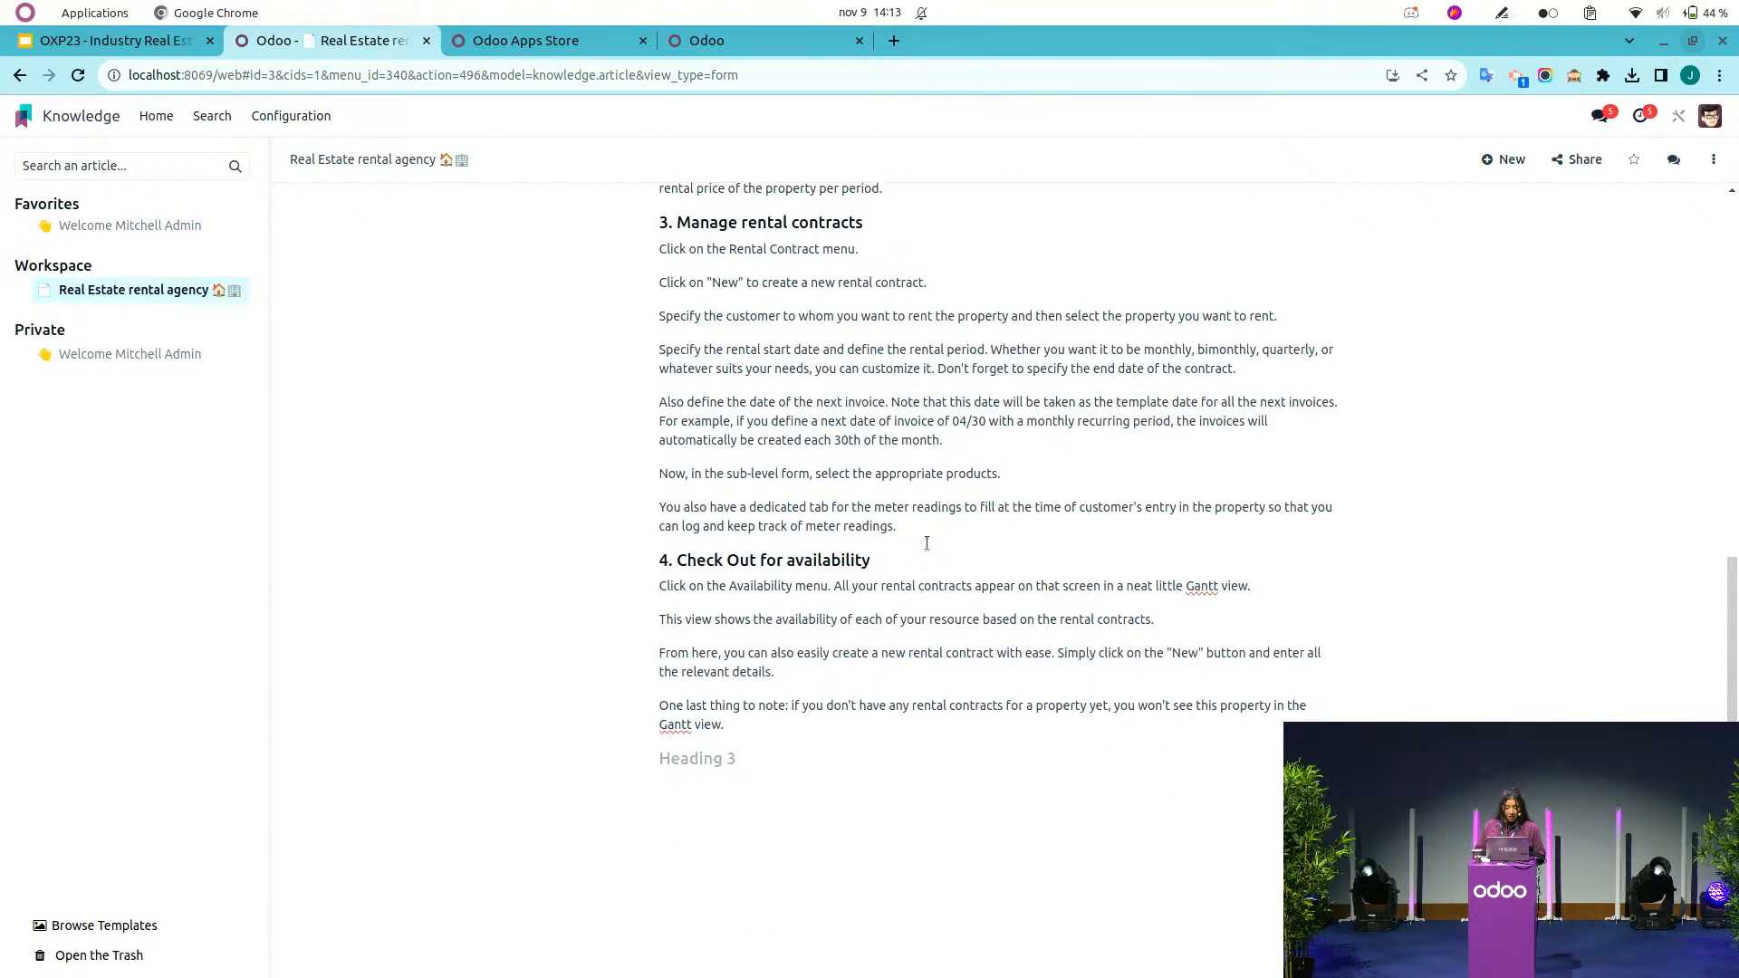
scroll(926, 543, up, 1)
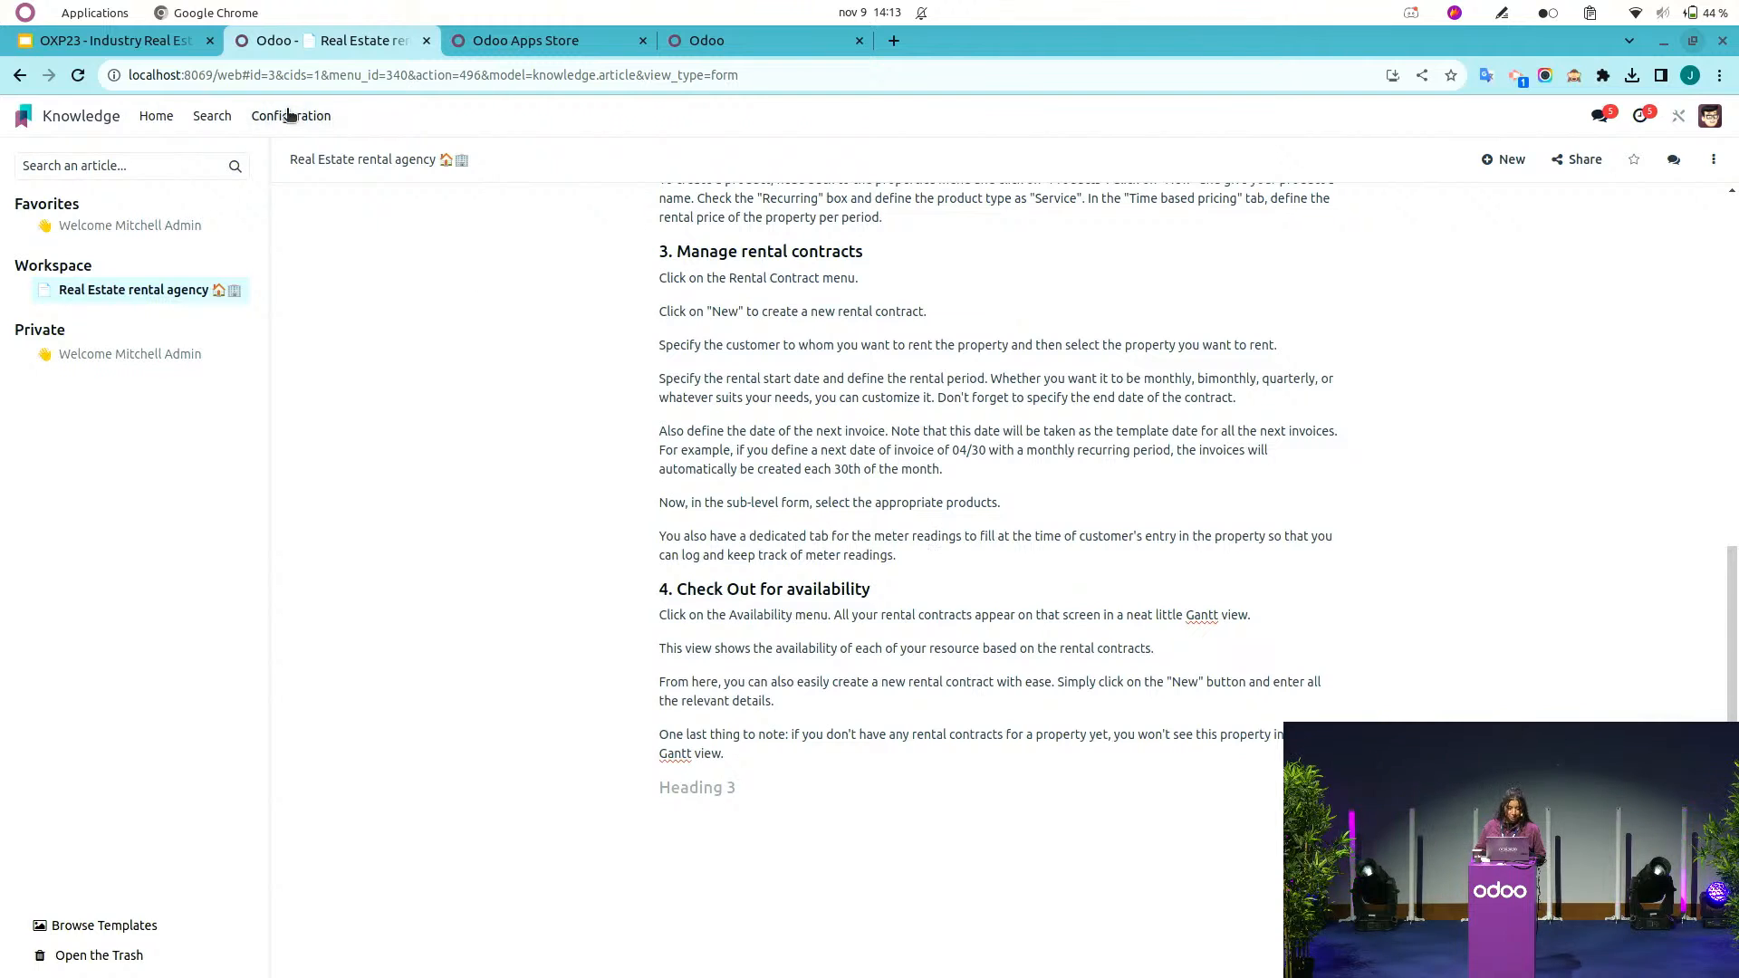
Switch to the presentation, start the slideshow and advance to the Q&A slide.
click(136, 46)
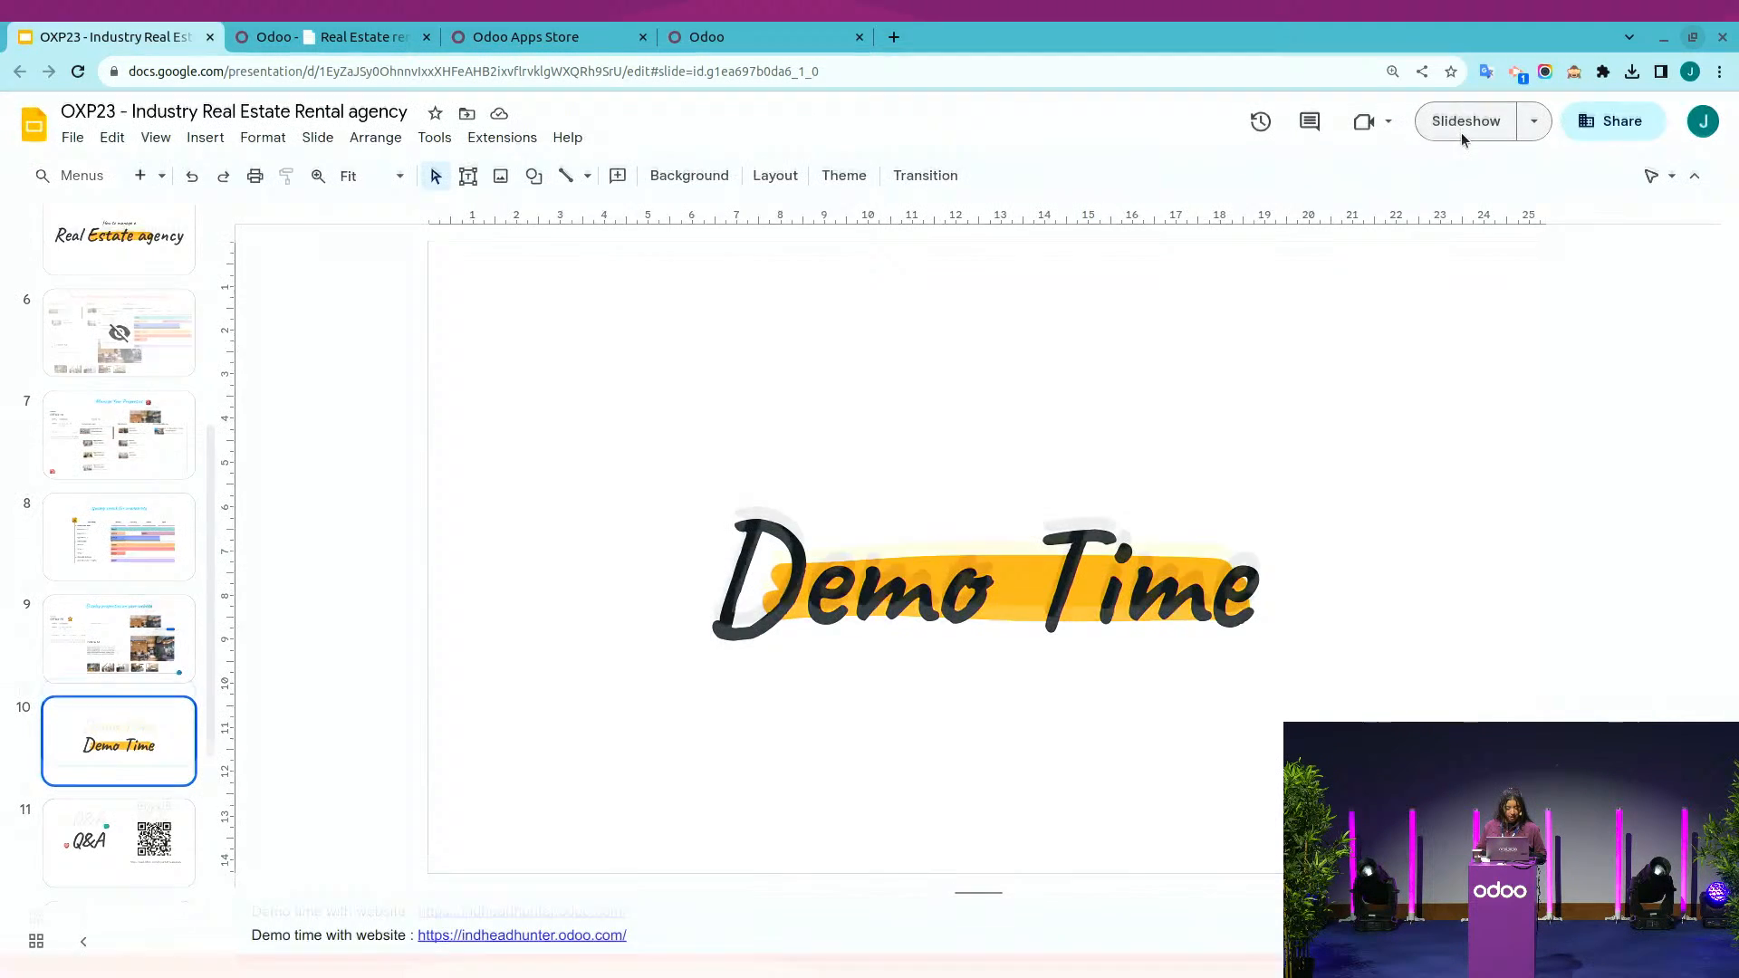
click(1460, 132)
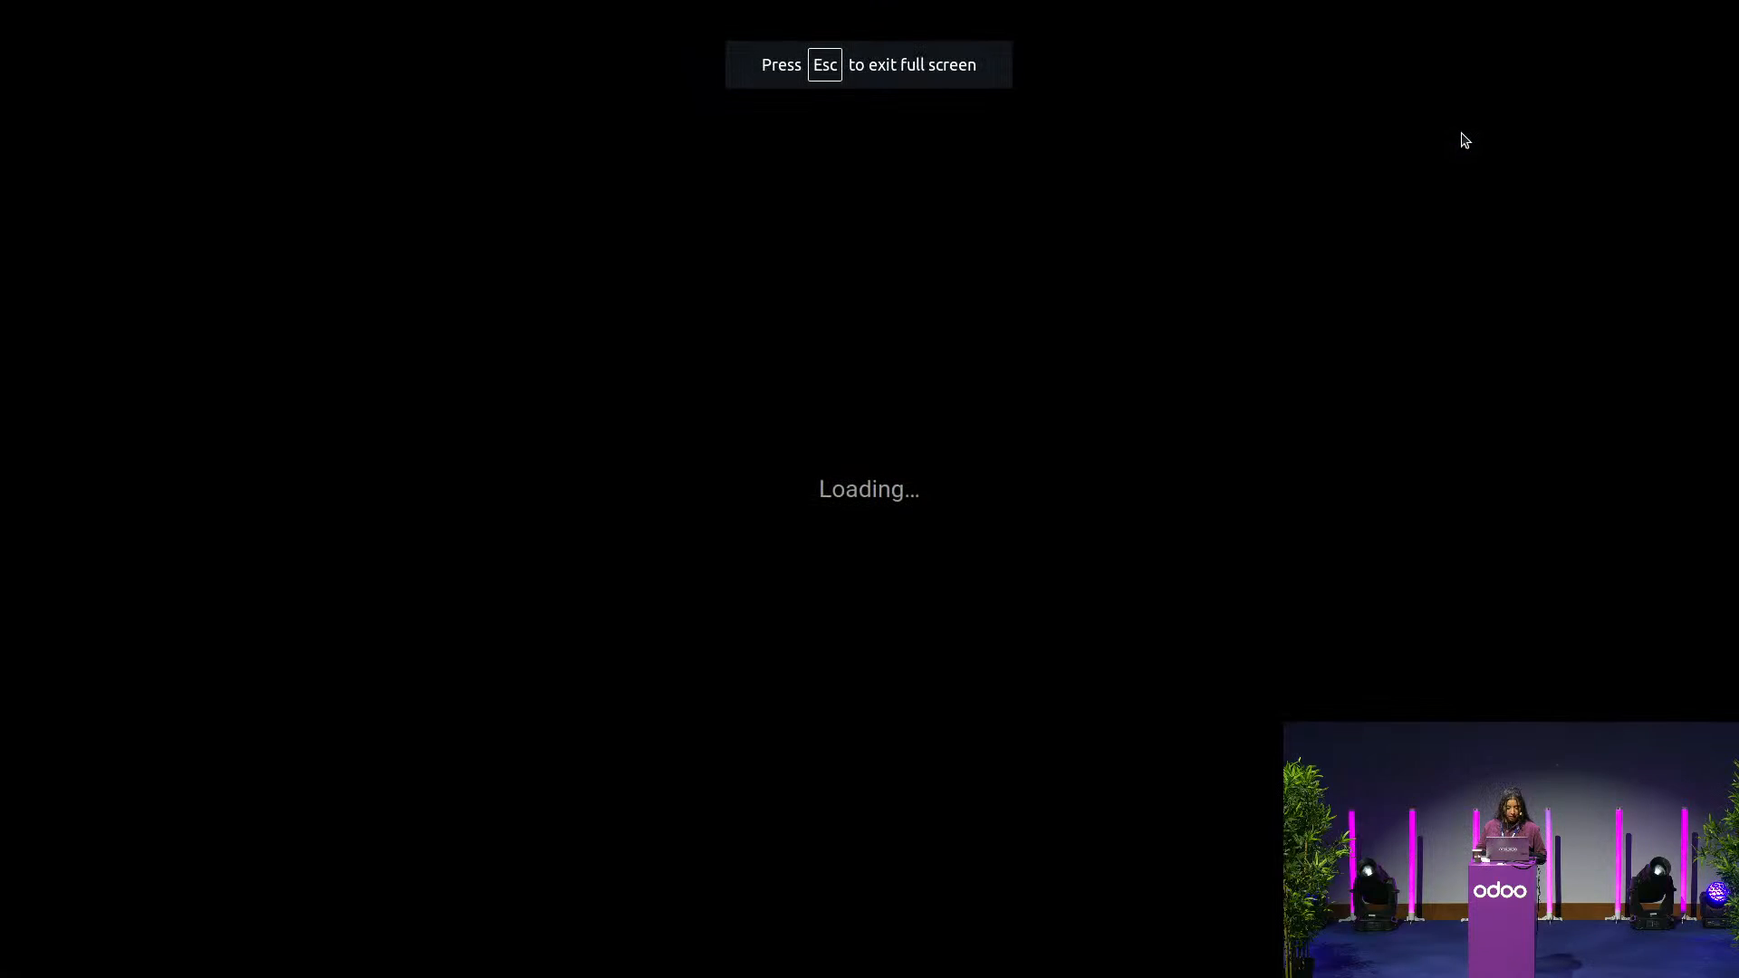
key(Right)
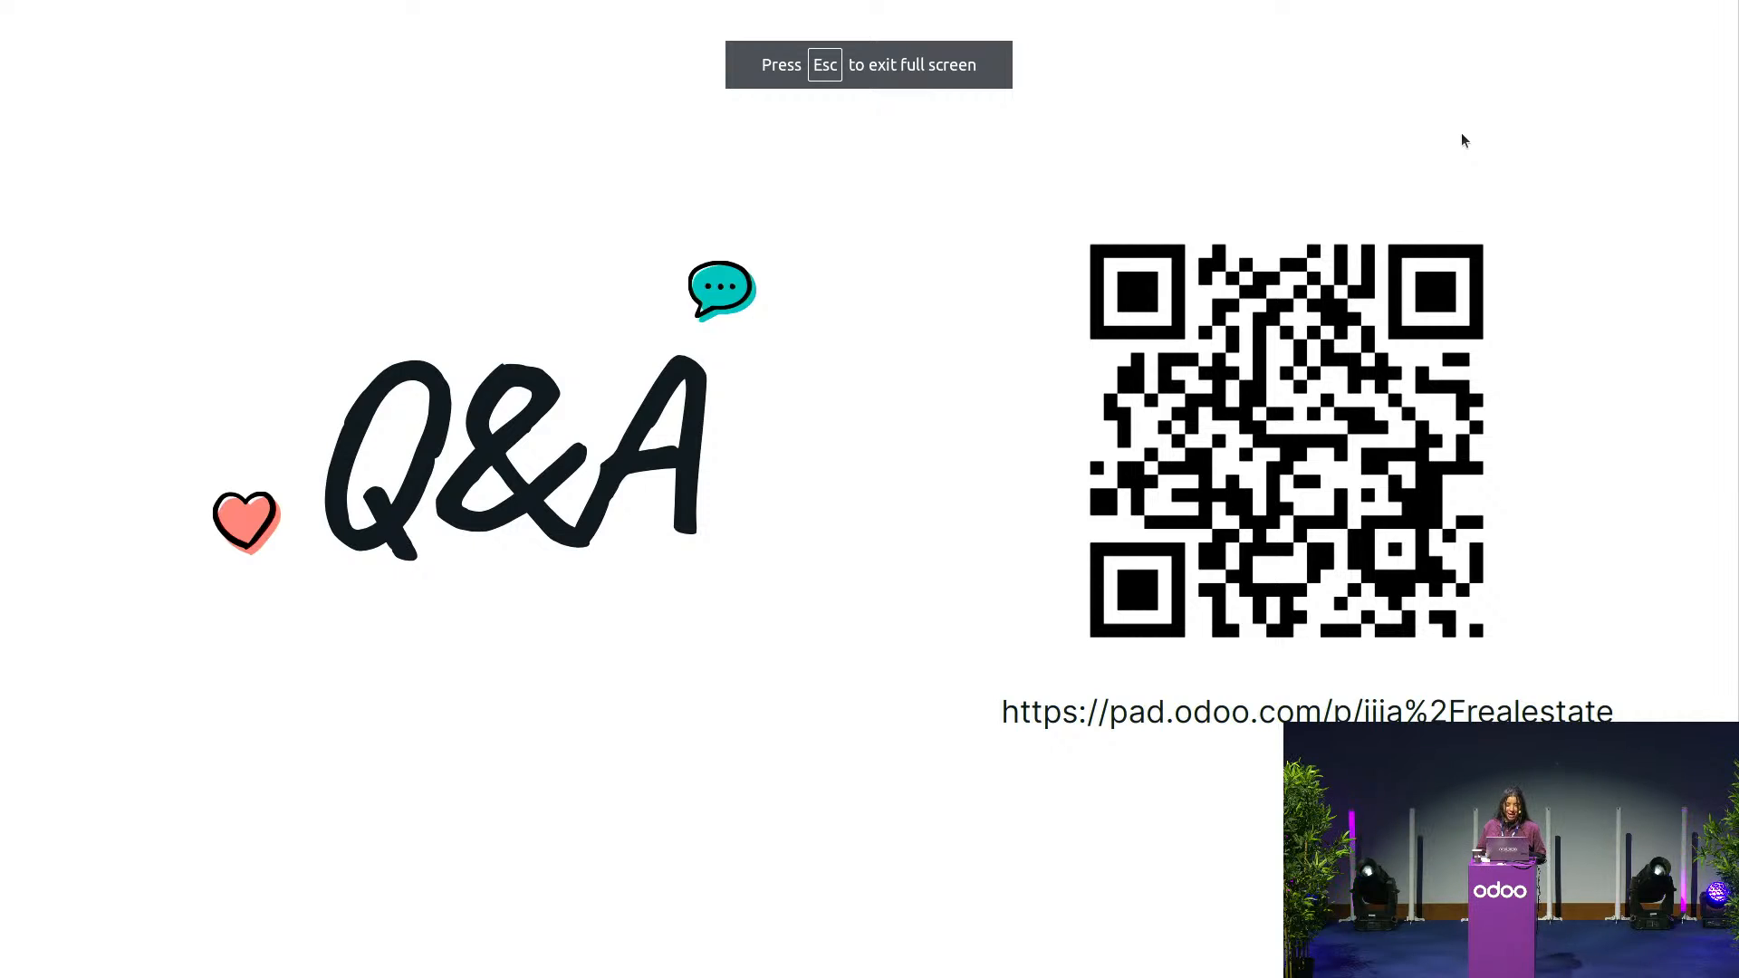